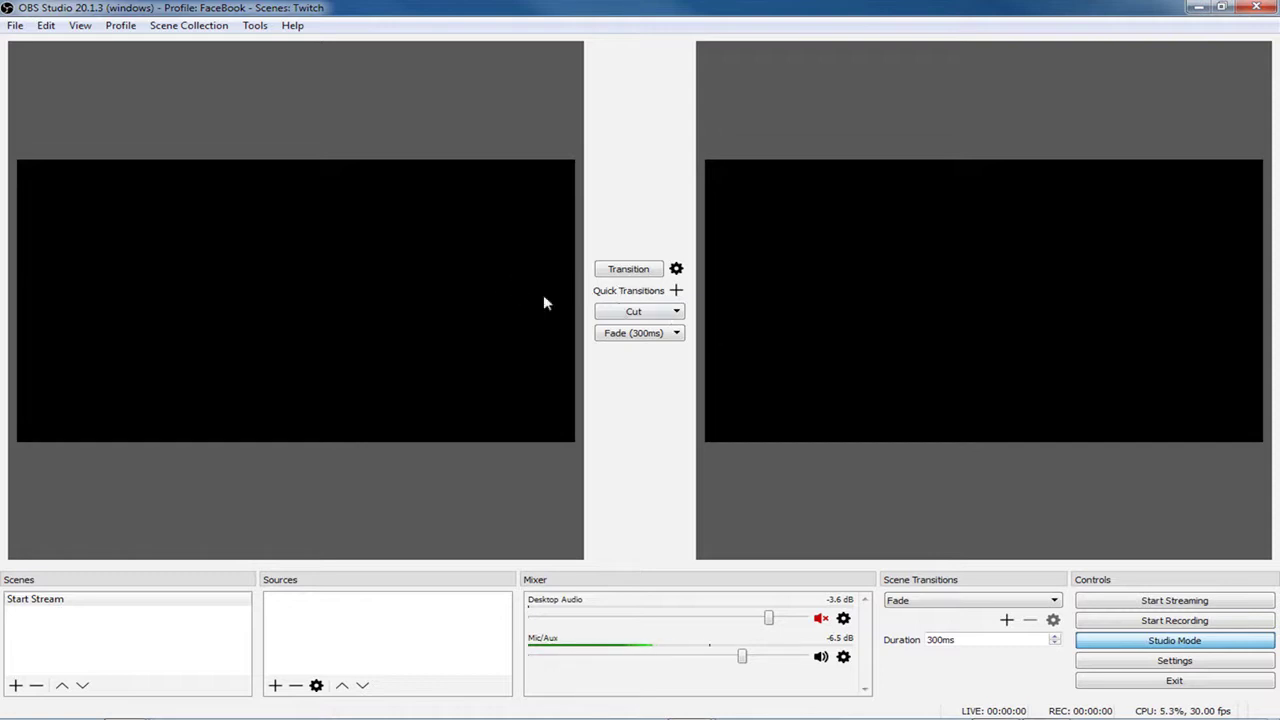
{"action": "left_click", "coordinate": [625, 270]}
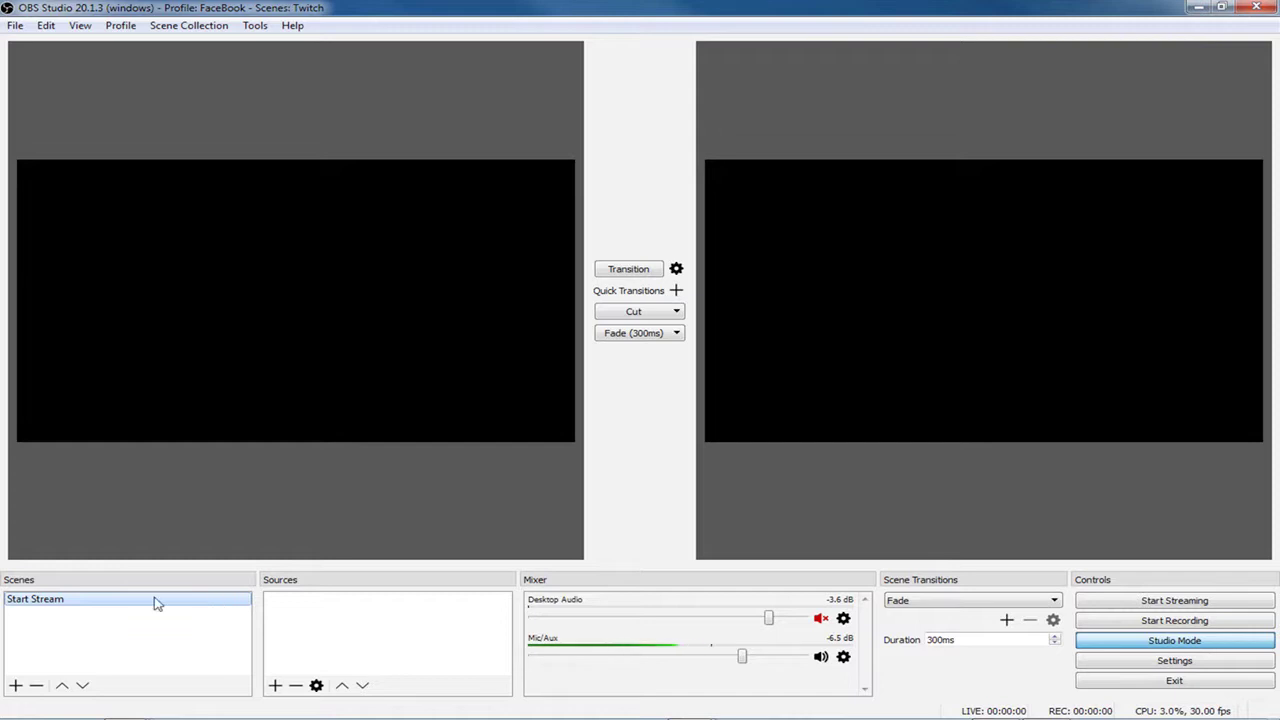
{"action": "left_click", "coordinate": [108, 609]}
{"action": "left_click", "coordinate": [286, 606]}
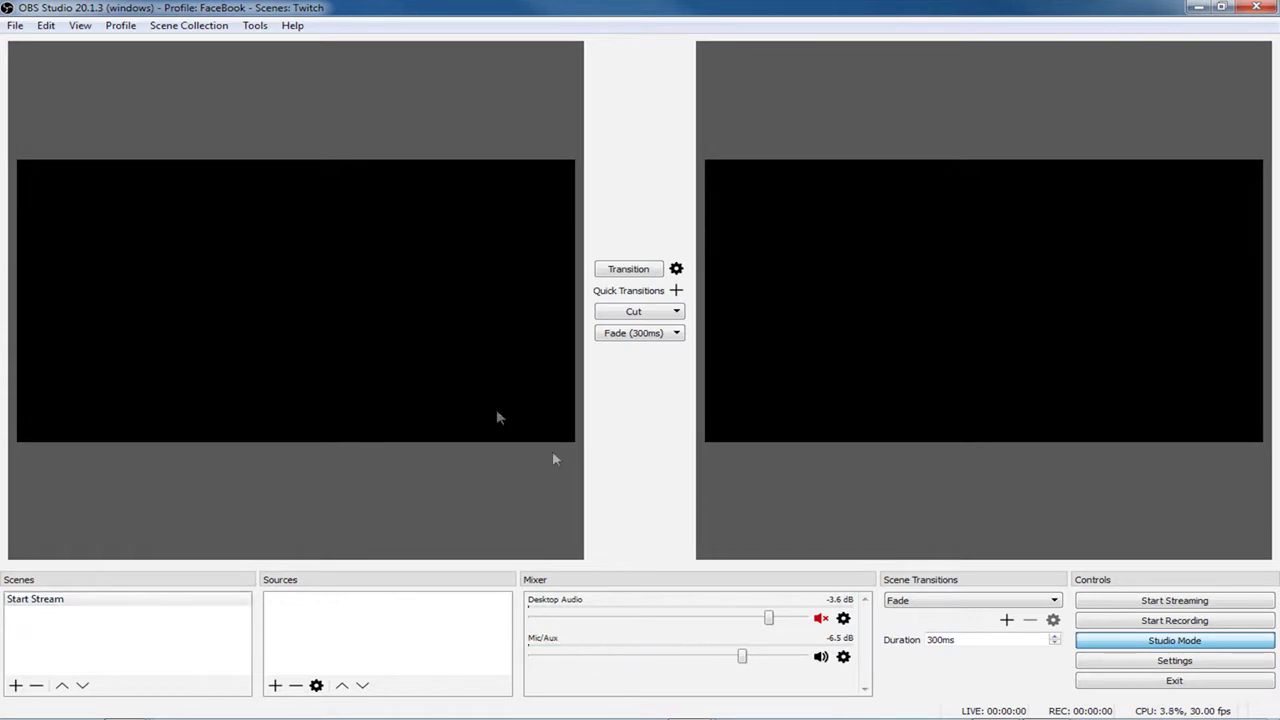
- Change the program's theme to Dark in the general settings and apply it
{"action": "left_click", "coordinate": [1174, 662]}
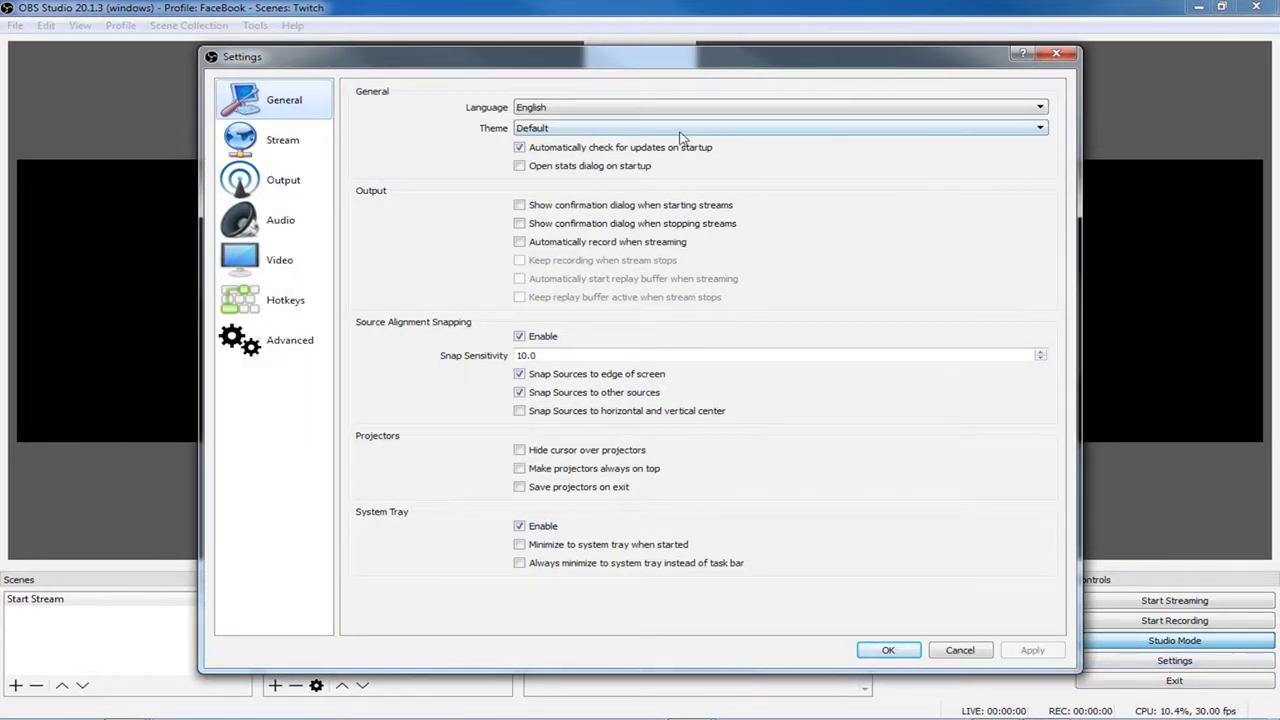
{"action": "left_click", "coordinate": [1036, 128]}
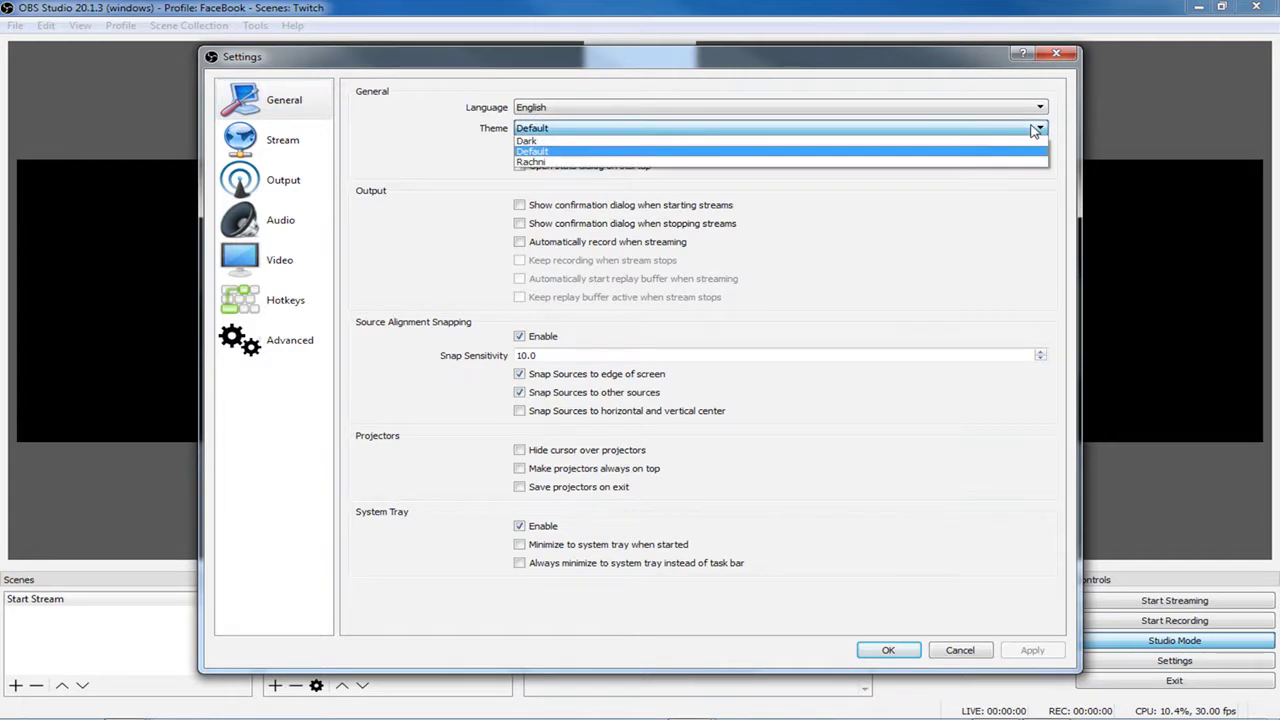
{"action": "left_click", "coordinate": [750, 141]}
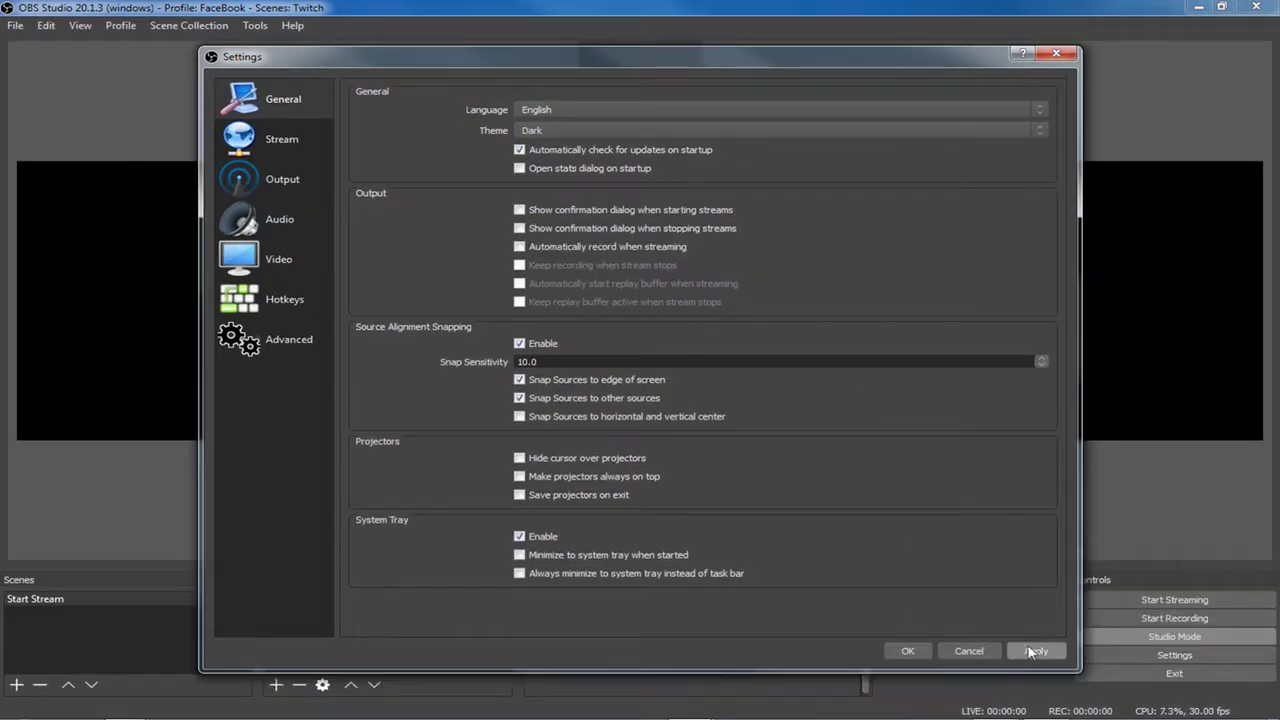
{"action": "left_click", "coordinate": [1030, 652]}
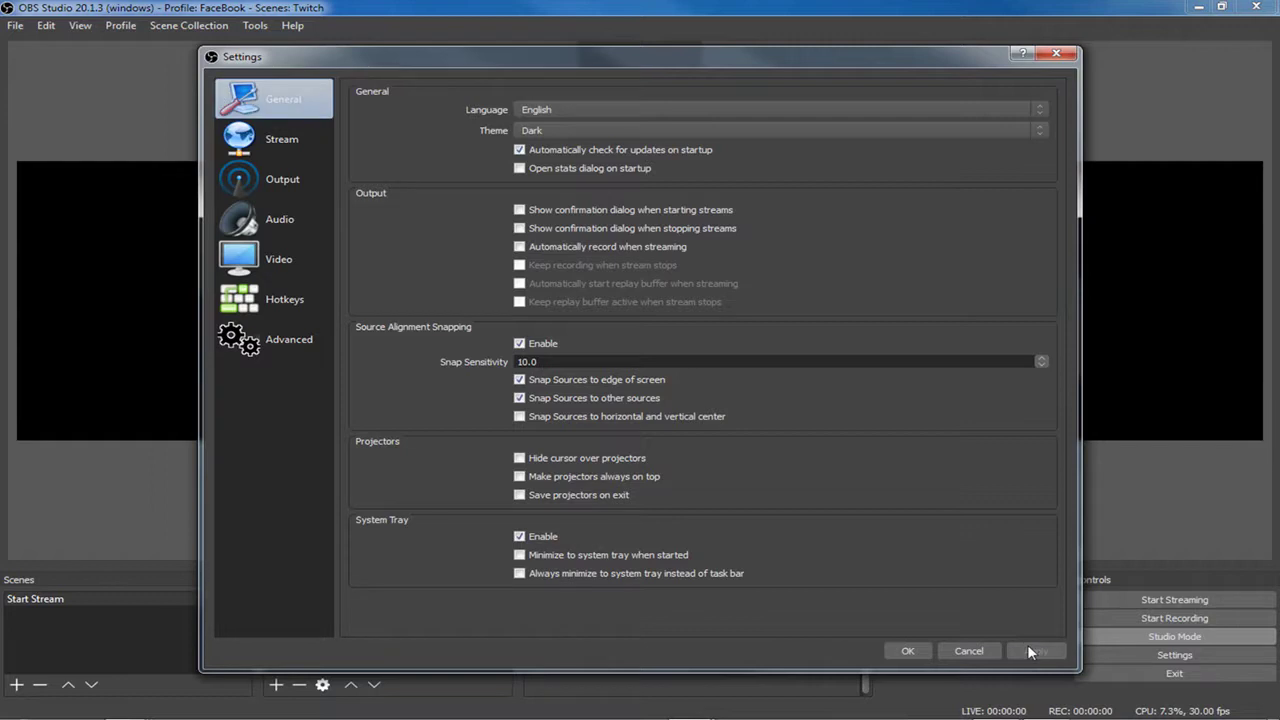
{"action": "left_click", "coordinate": [916, 648]}
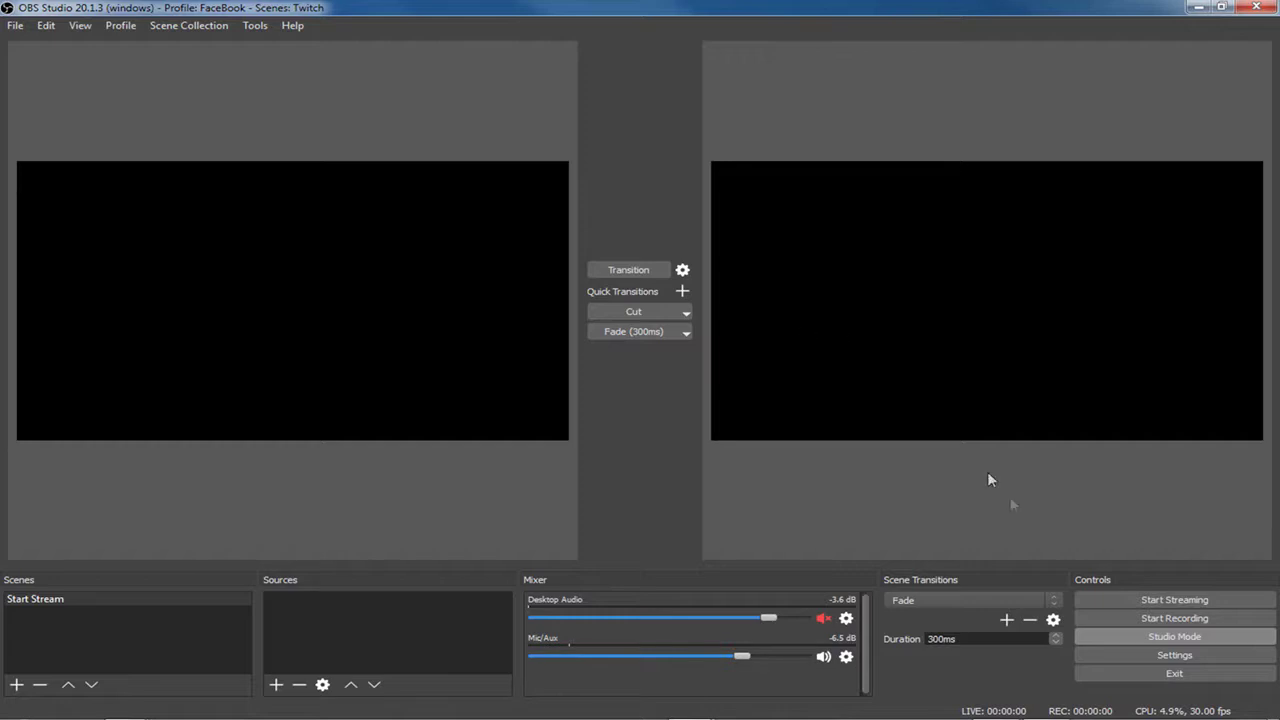
- Review the stream, output, audio and video settings, including the available output modes, and leave without changing anything
{"action": "left_click", "coordinate": [1175, 656]}
{"action": "left_click", "coordinate": [295, 150]}
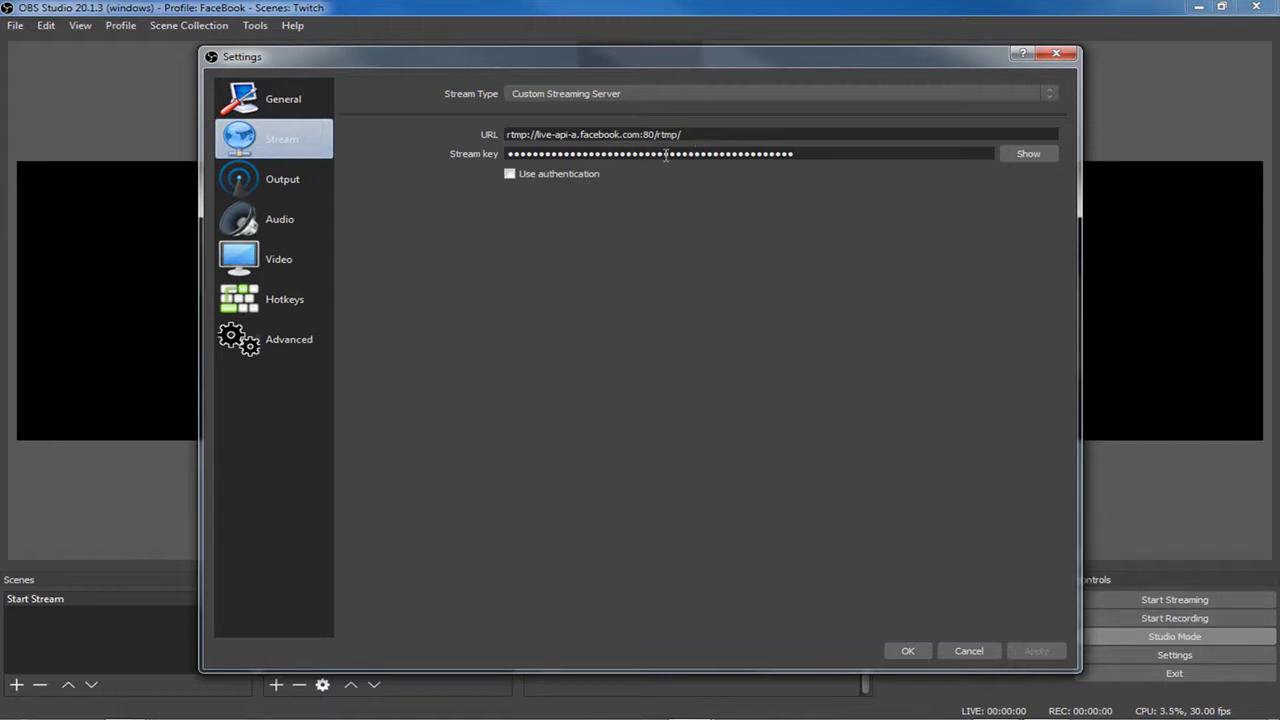
{"action": "left_click", "coordinate": [277, 184]}
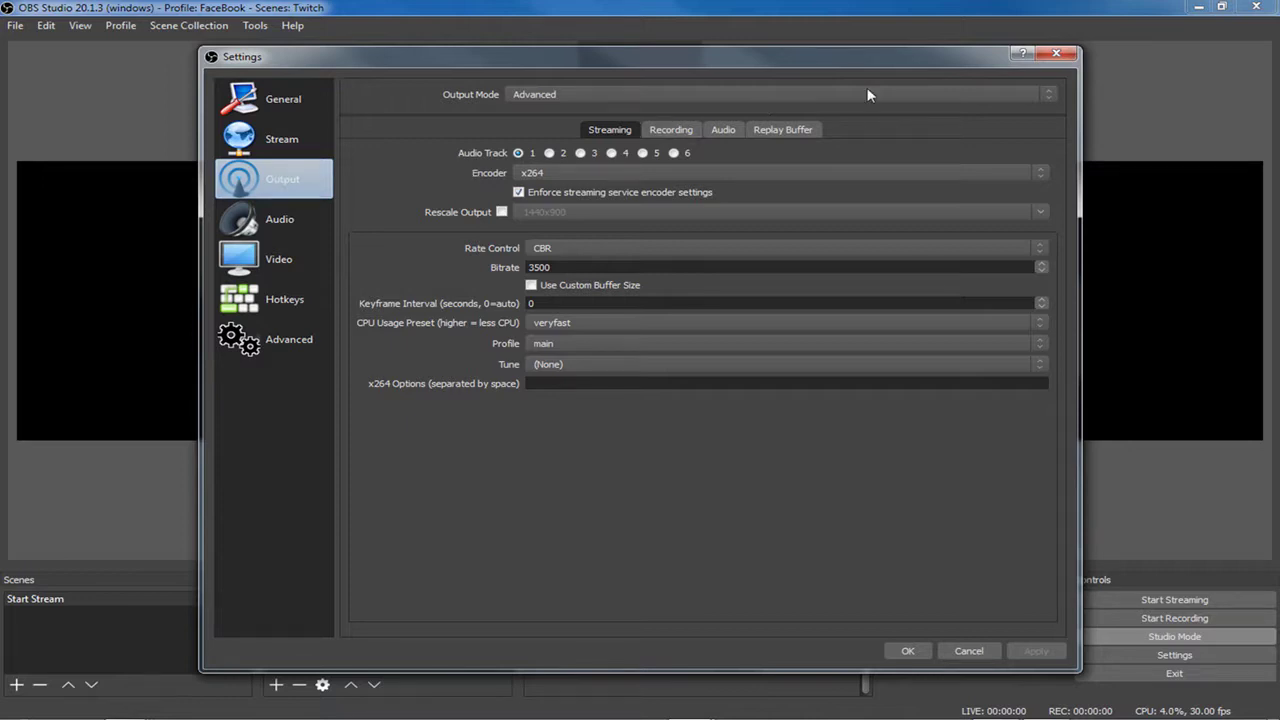
{"action": "left_click", "coordinate": [1049, 97]}
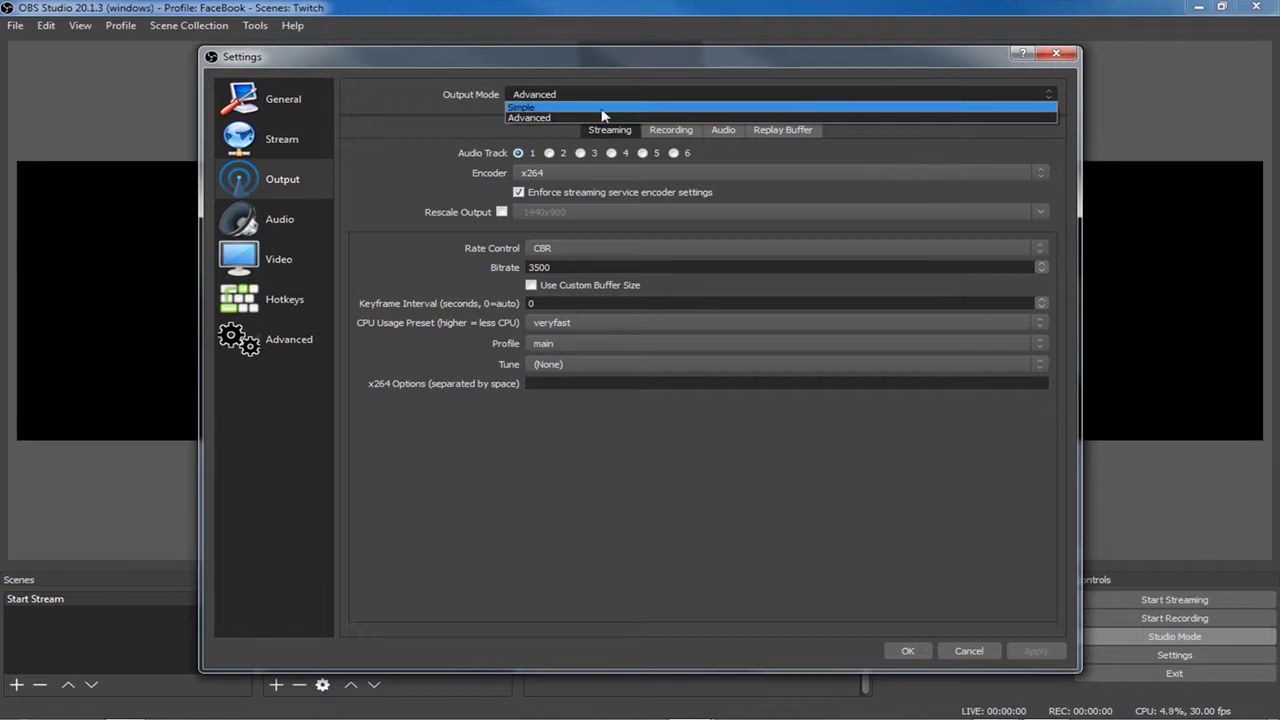
{"action": "left_click", "coordinate": [380, 139]}
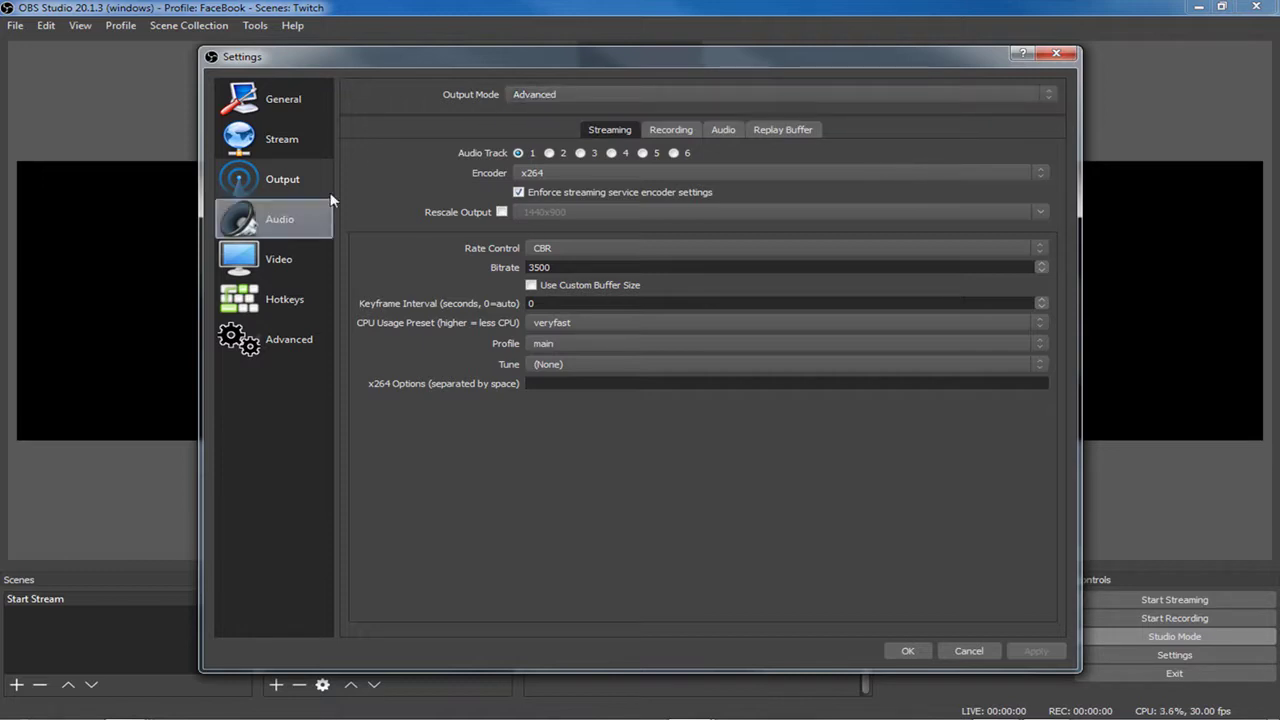
{"action": "left_click", "coordinate": [296, 216]}
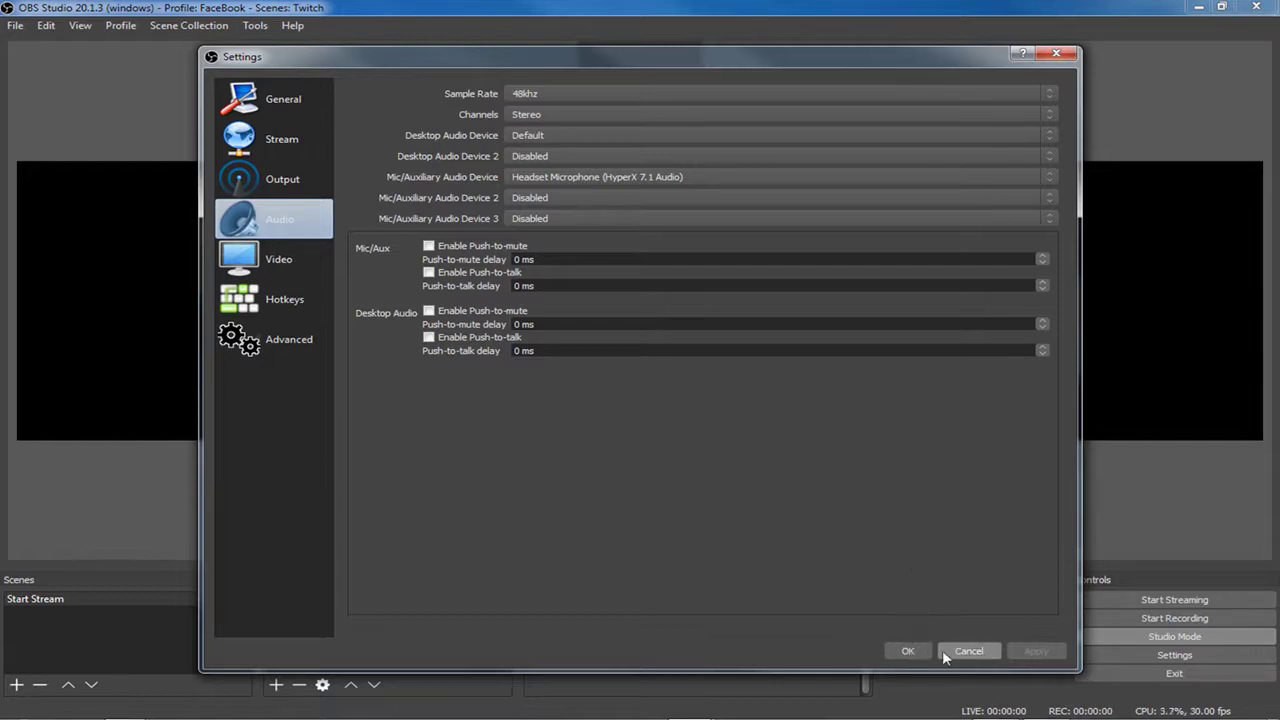
{"action": "left_click", "coordinate": [299, 272]}
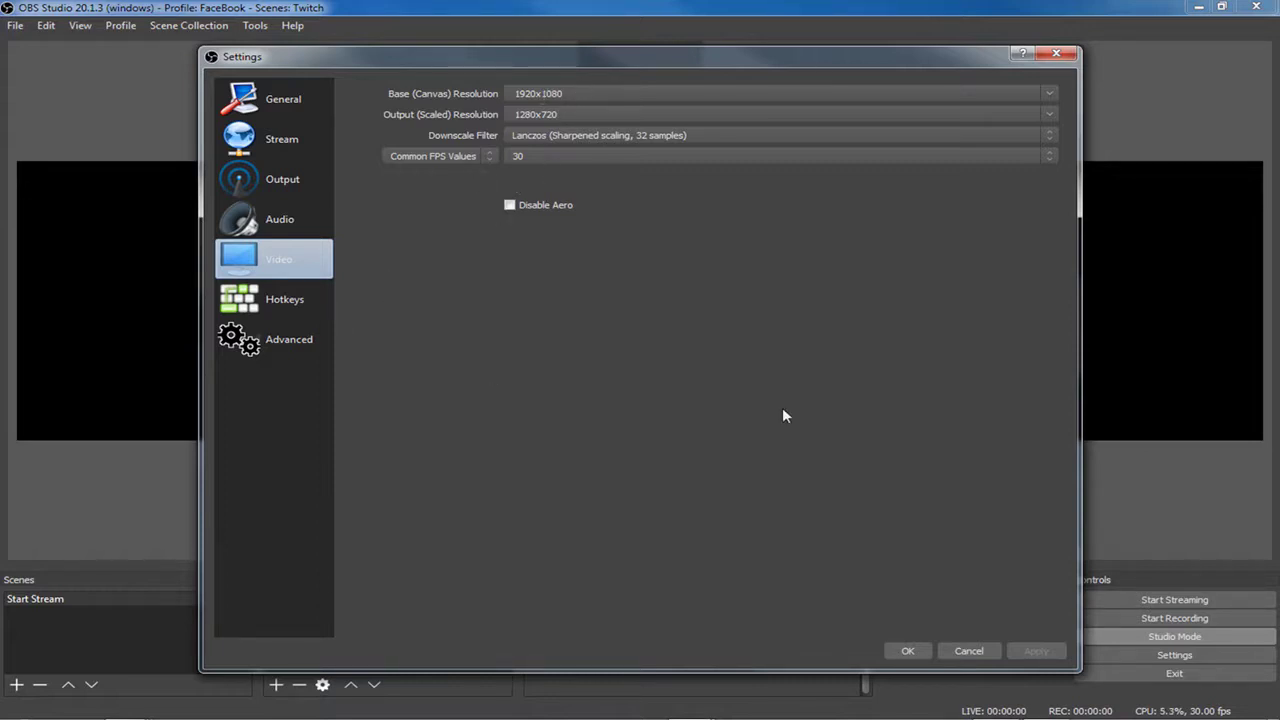
{"action": "left_click", "coordinate": [967, 651]}
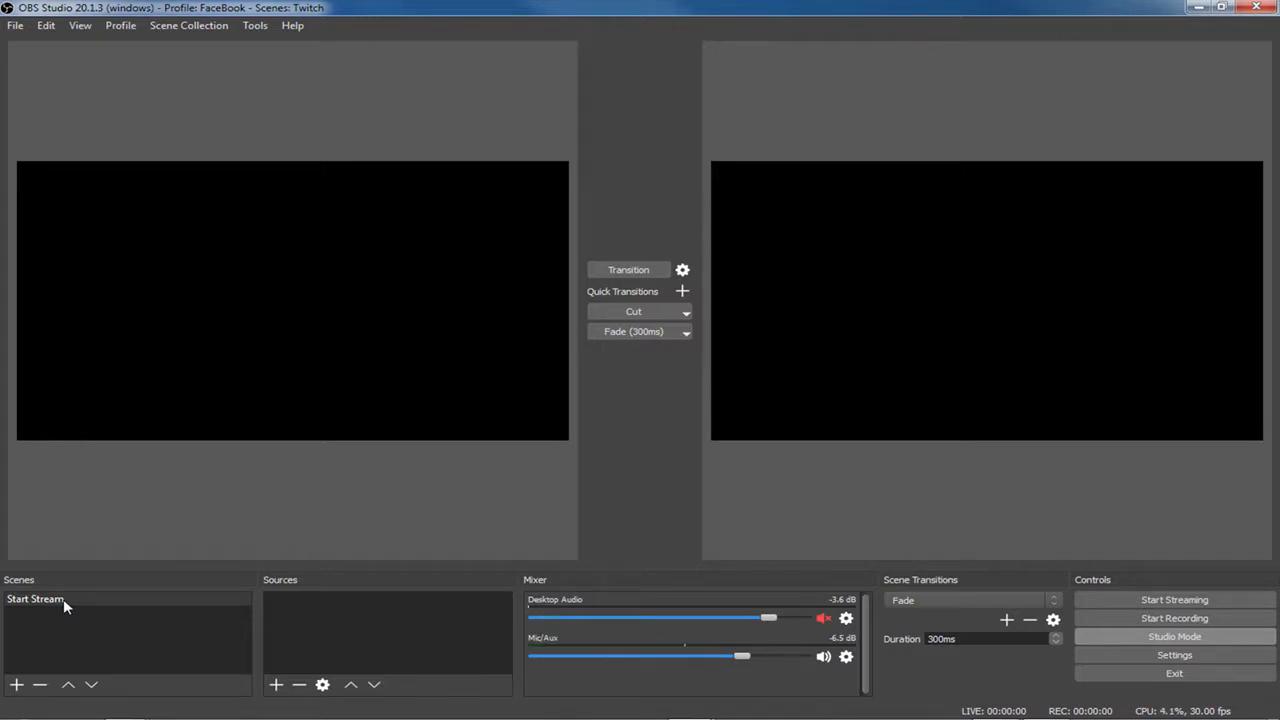
- Add a new Video Capture Device source to the Start Stream scene, using the C922 Pro Stream Webcam as its device
{"action": "left_click", "coordinate": [277, 686]}
{"action": "mouse_move", "coordinate": [361, 677]}
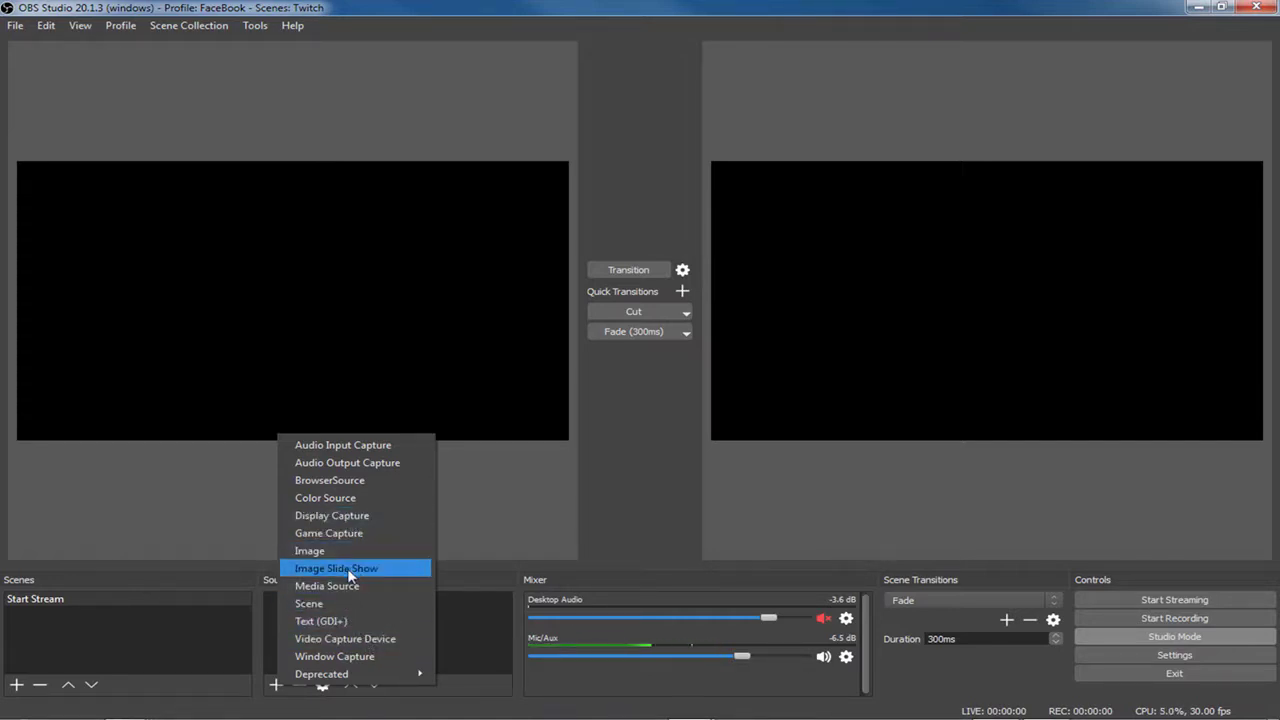
{"action": "left_click", "coordinate": [358, 640]}
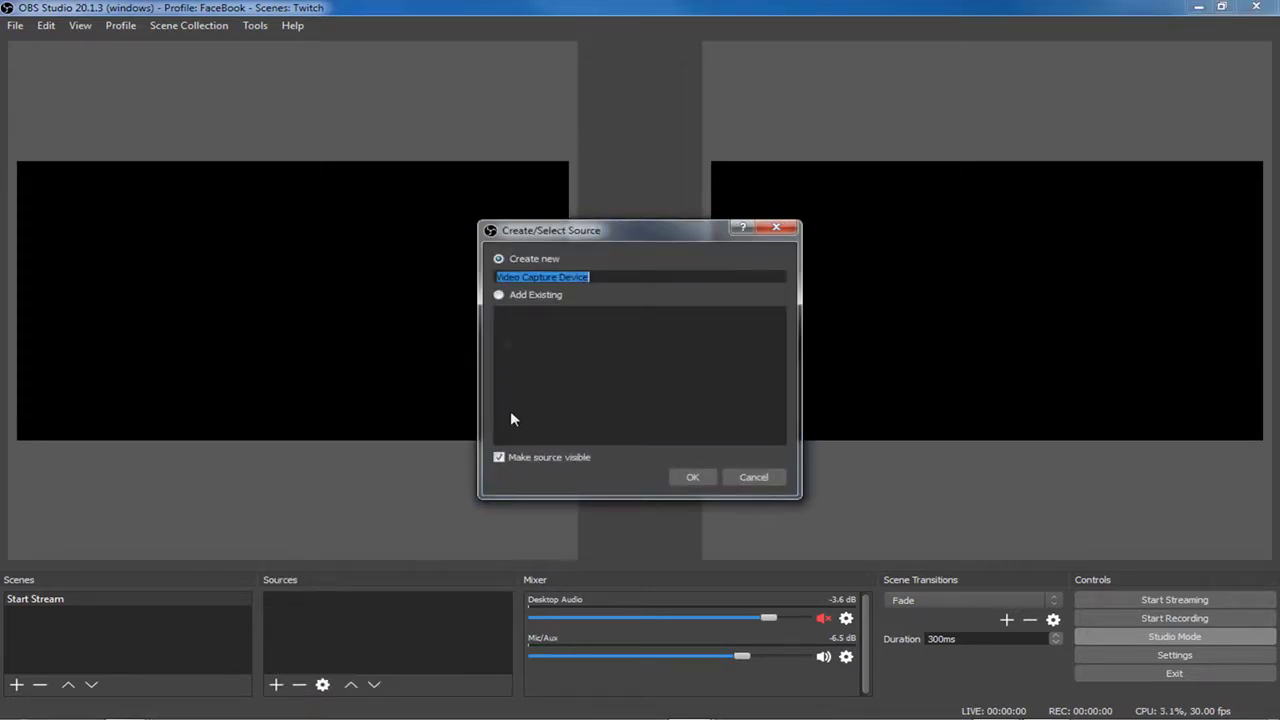
{"action": "left_click", "coordinate": [498, 296]}
{"action": "left_click", "coordinate": [498, 258]}
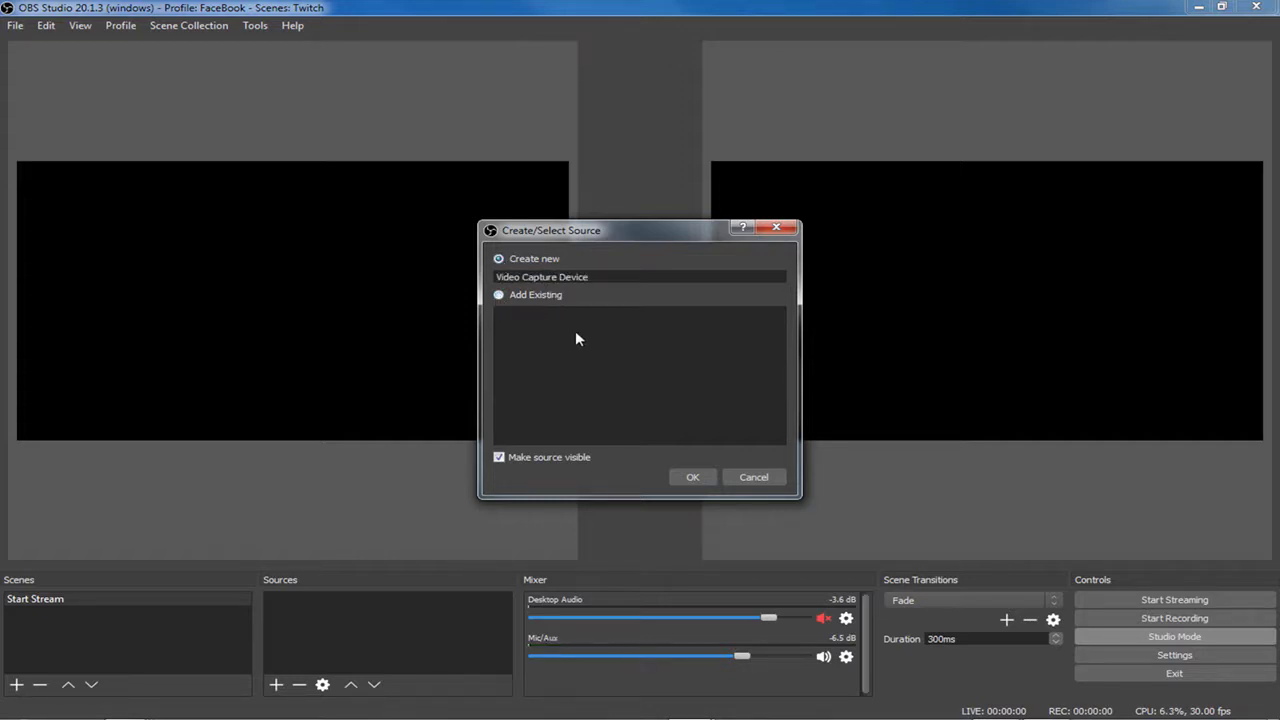
{"action": "left_click", "coordinate": [694, 477]}
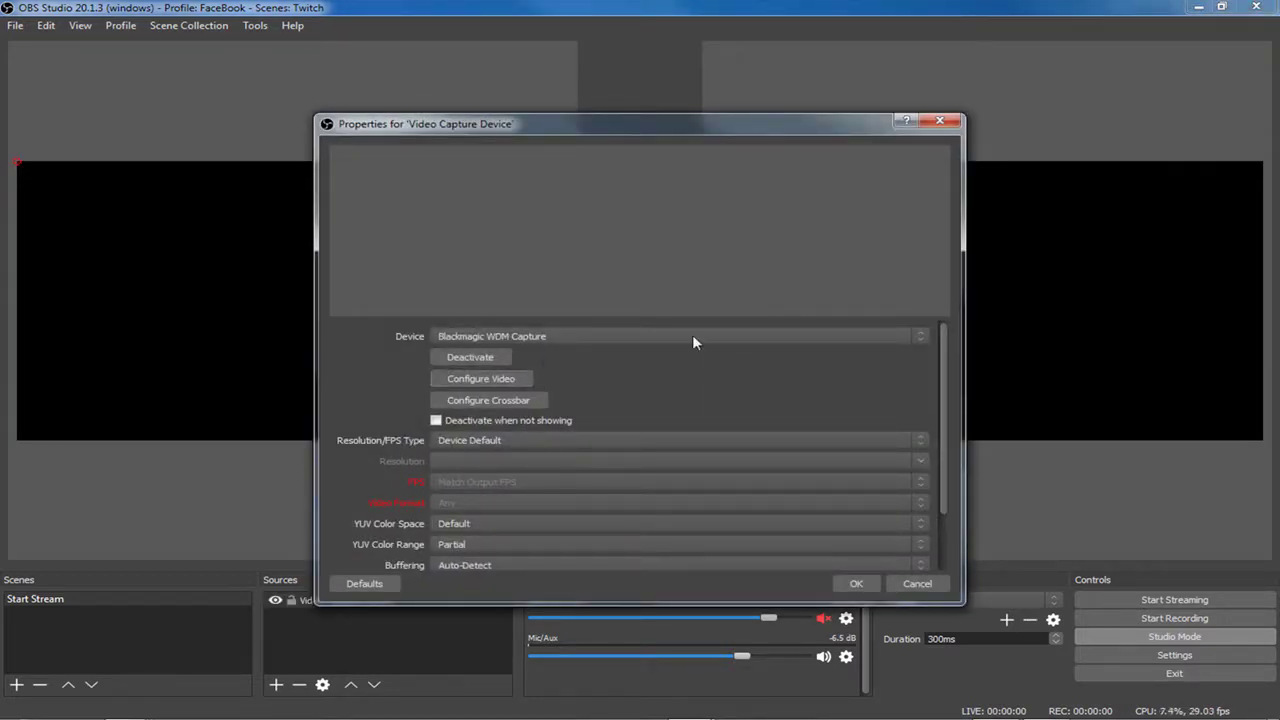
{"action": "left_click", "coordinate": [920, 337]}
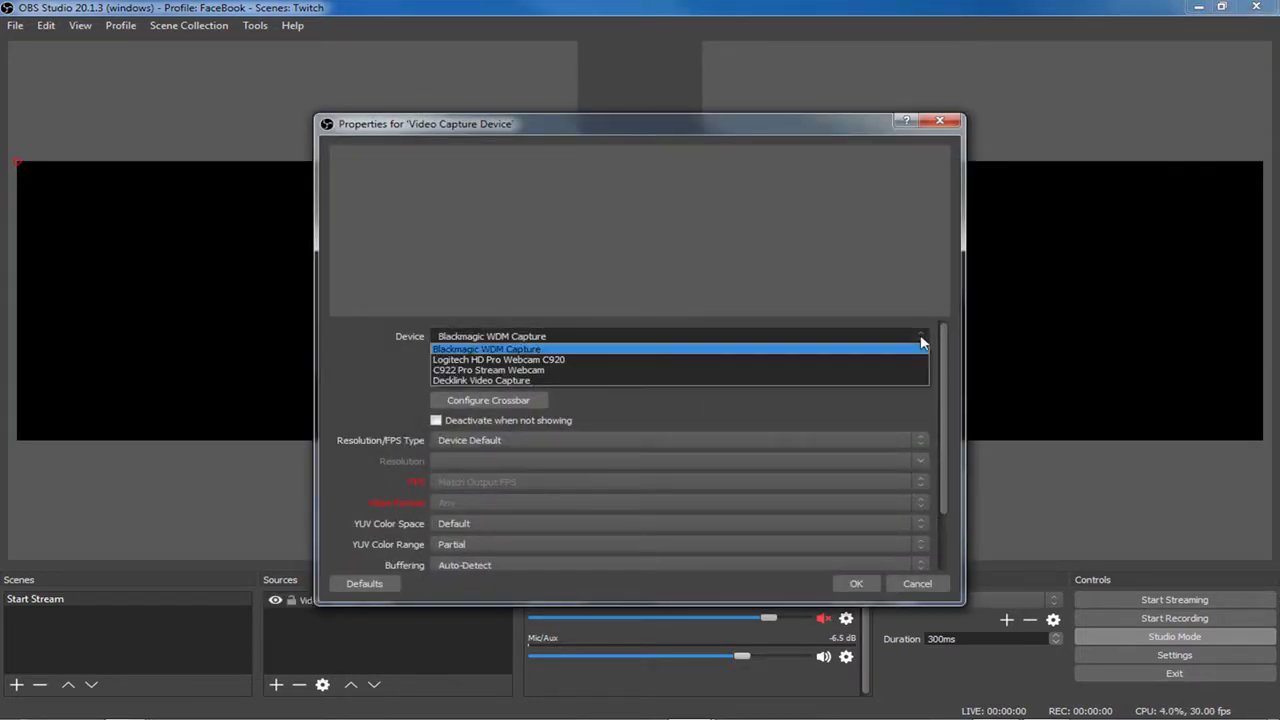
{"action": "left_click", "coordinate": [557, 370]}
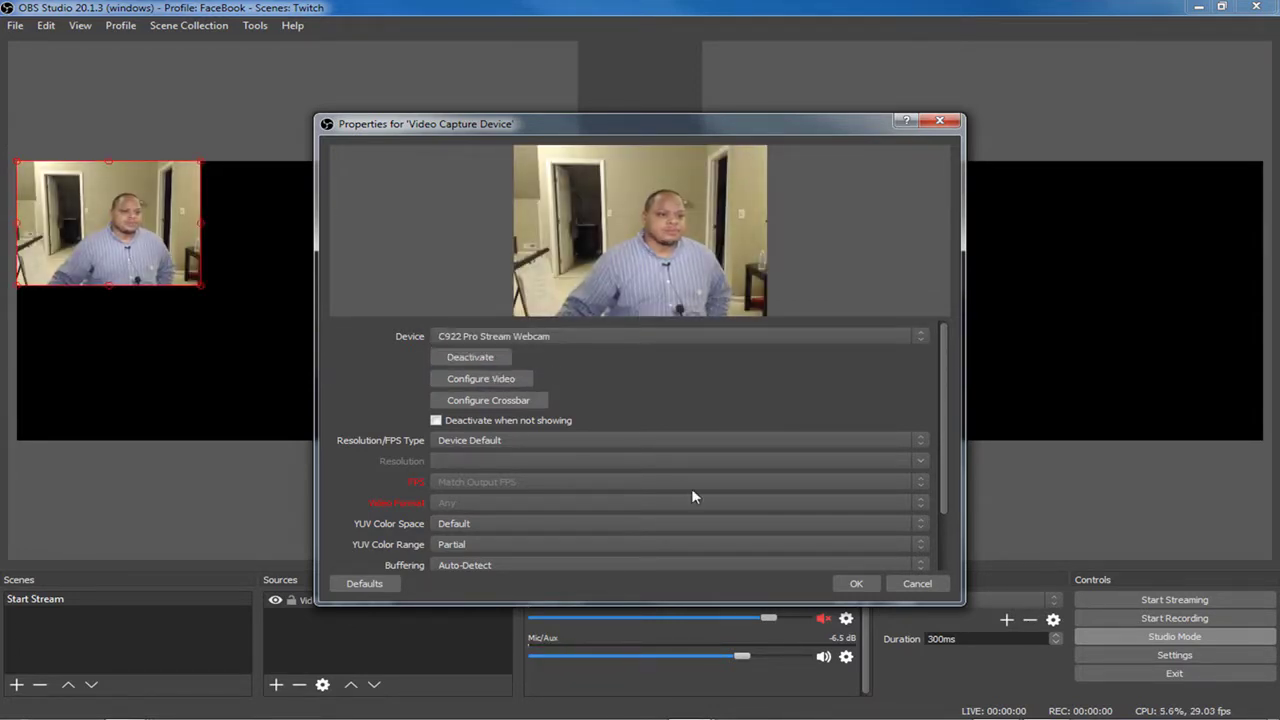
{"action": "left_click", "coordinate": [856, 584]}
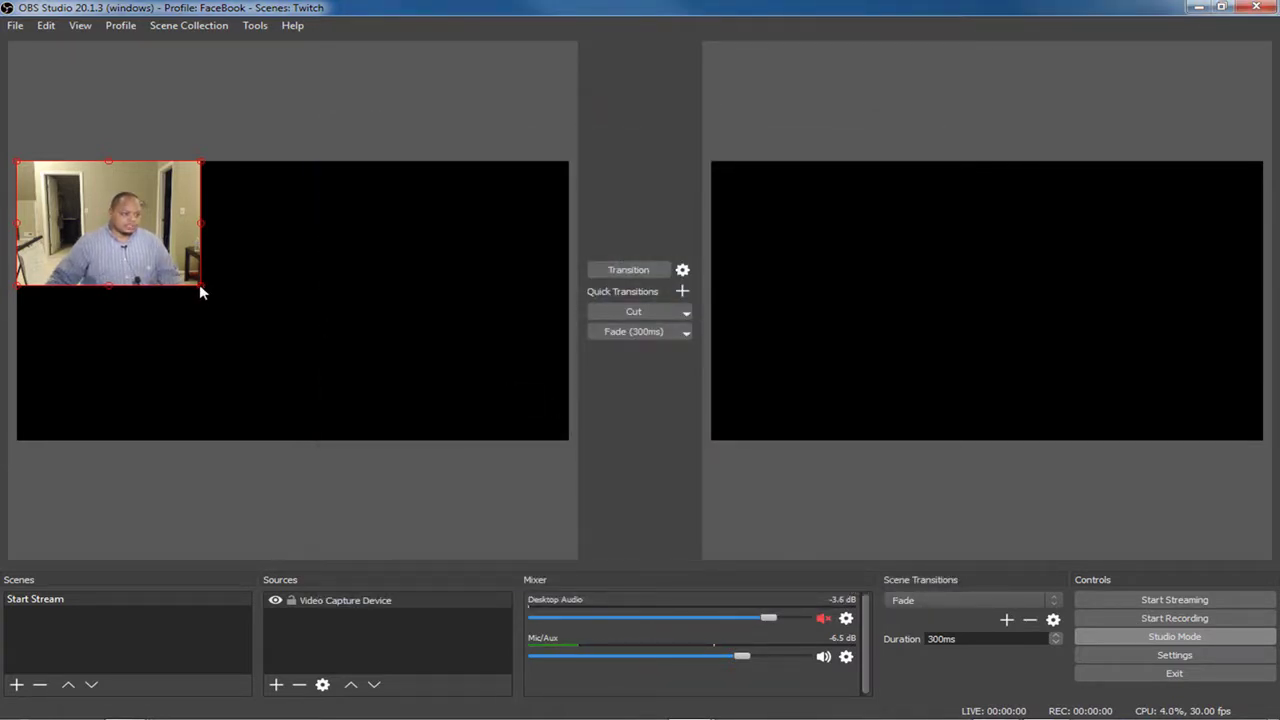
- Resize the webcam source to about two fifths of the preview canvas width and place it near the canvas centre
{"action": "left_click_drag", "start_coordinate": [200, 286], "coordinate": [558, 450]}
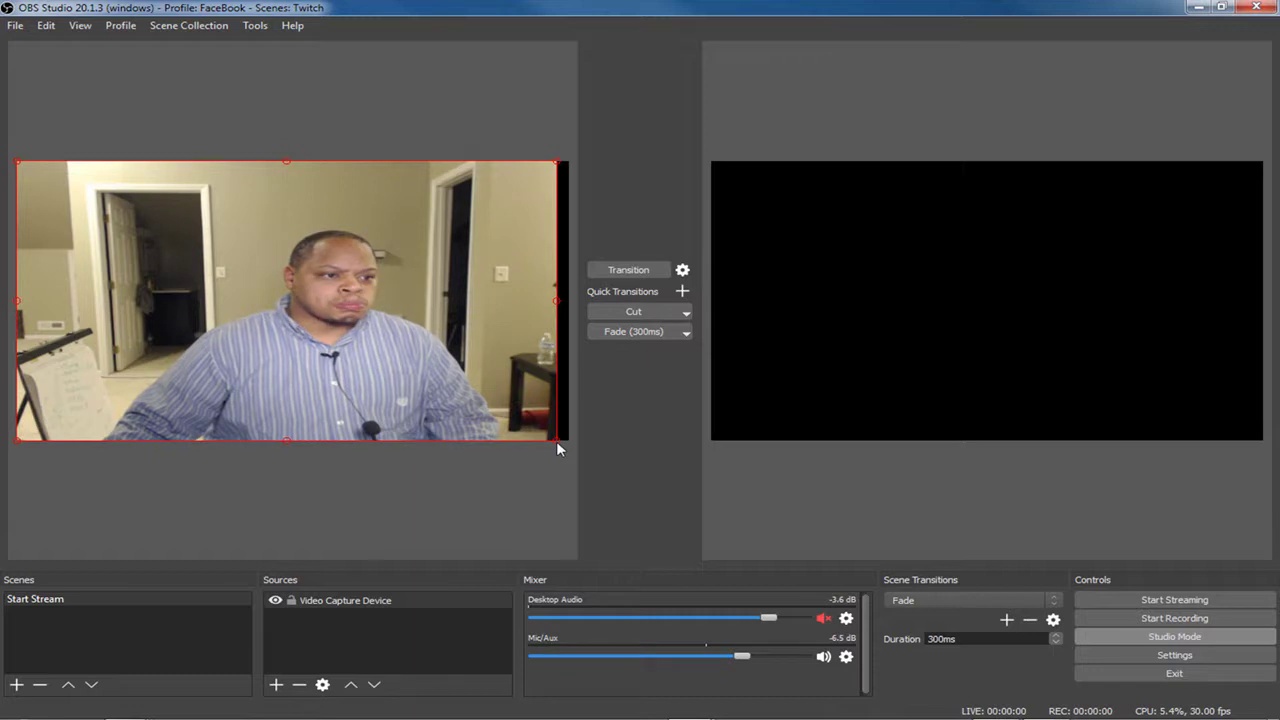
{"action": "left_click_drag", "start_coordinate": [557, 445], "coordinate": [240, 296]}
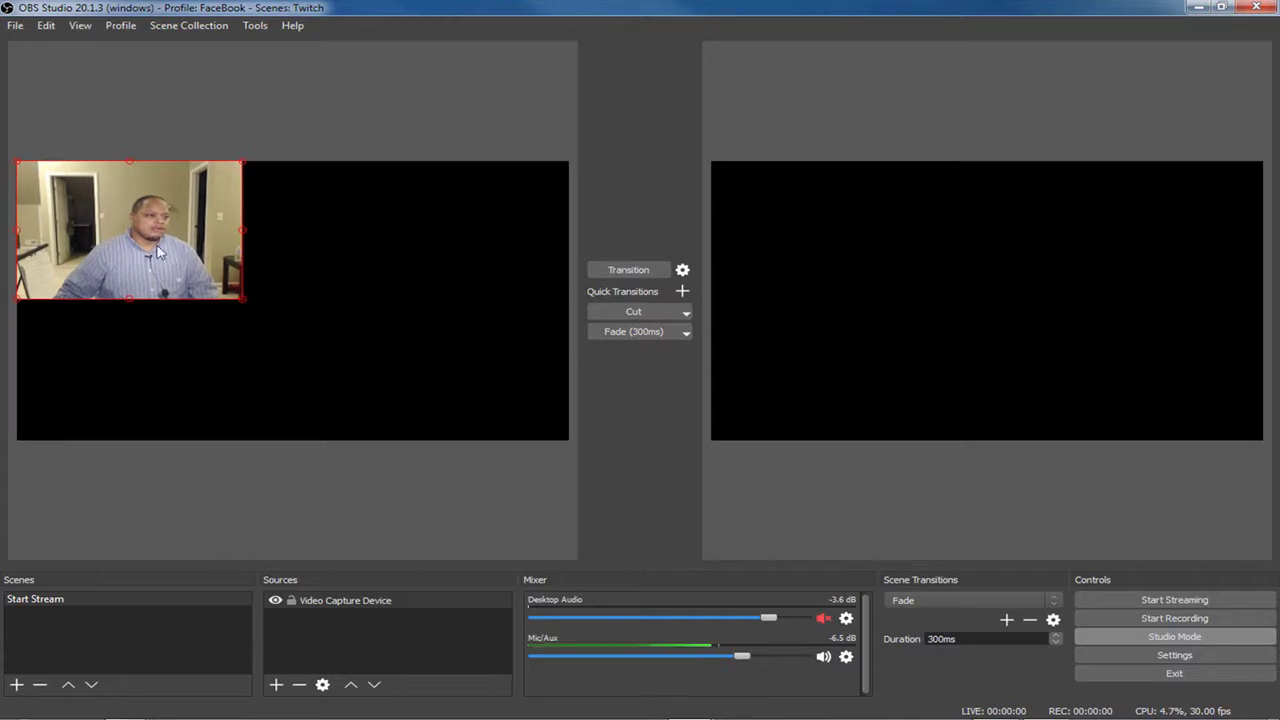
{"action": "left_click_drag", "start_coordinate": [125, 232], "coordinate": [277, 288]}
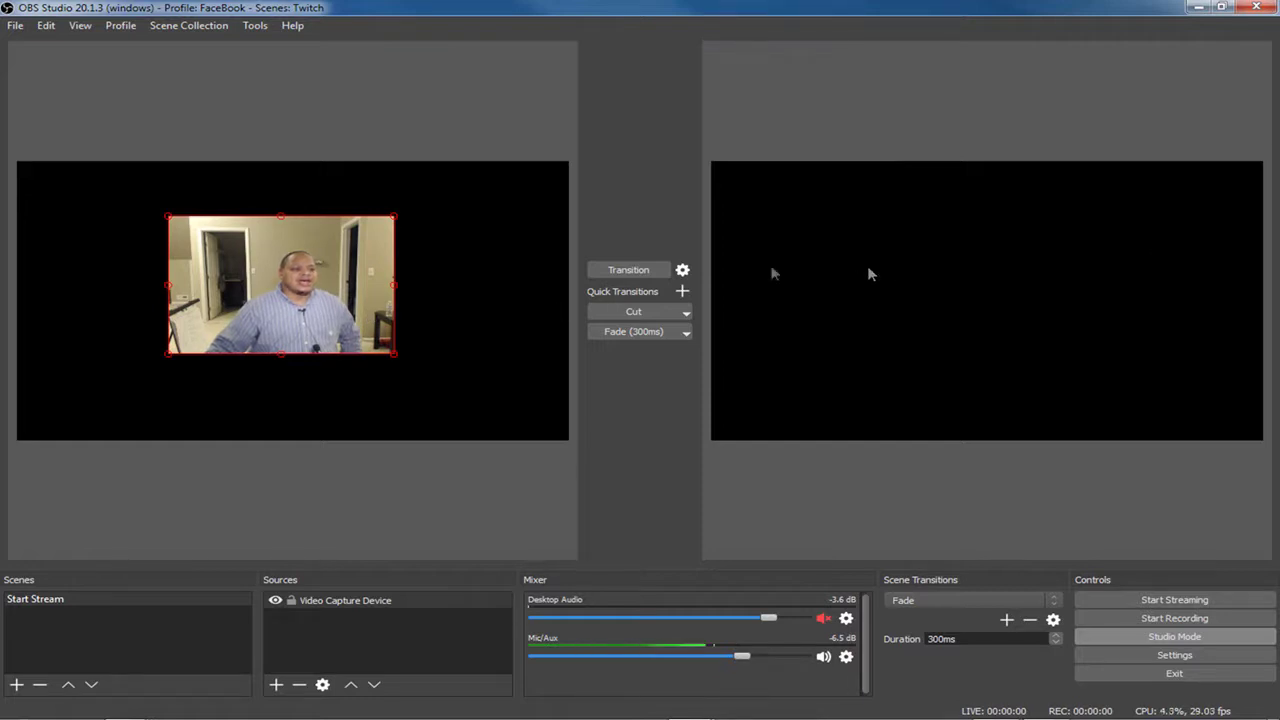
- Transition the preview to the program output, once with the webcam near the centre and again after moving it near the canvas's upper-left corner
{"action": "left_click", "coordinate": [628, 271]}
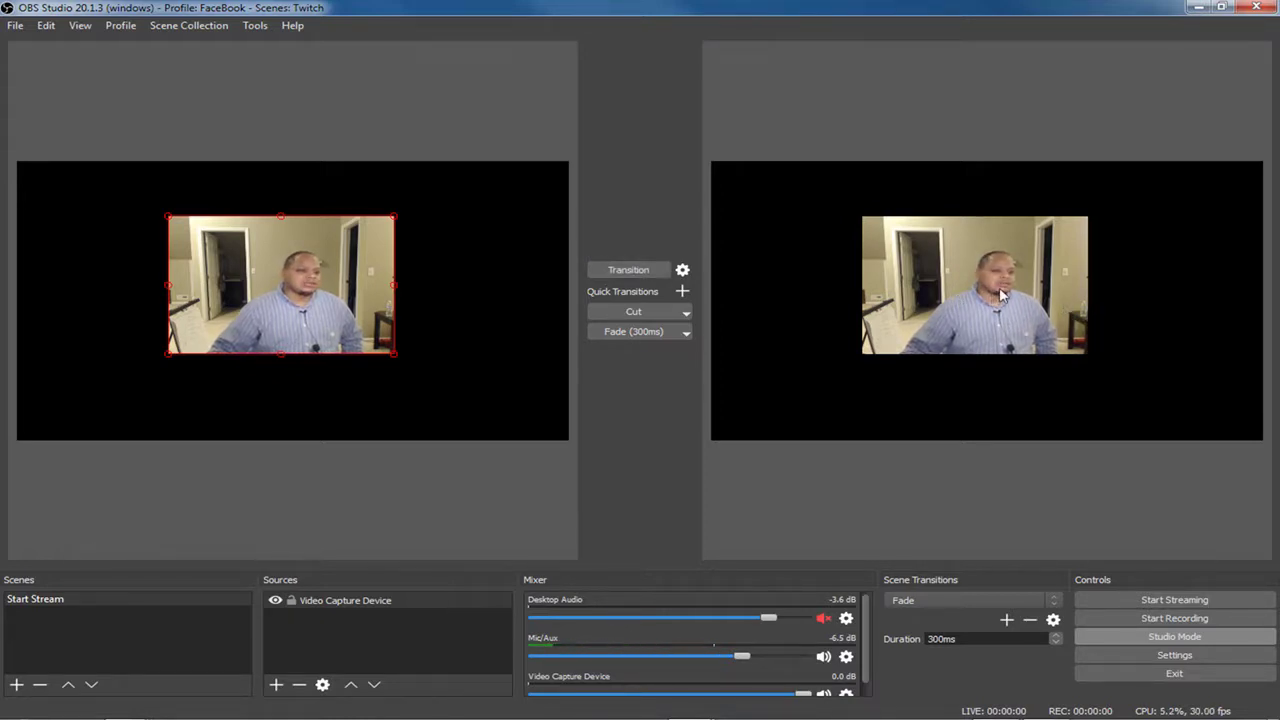
{"action": "left_click_drag", "start_coordinate": [296, 295], "coordinate": [163, 259]}
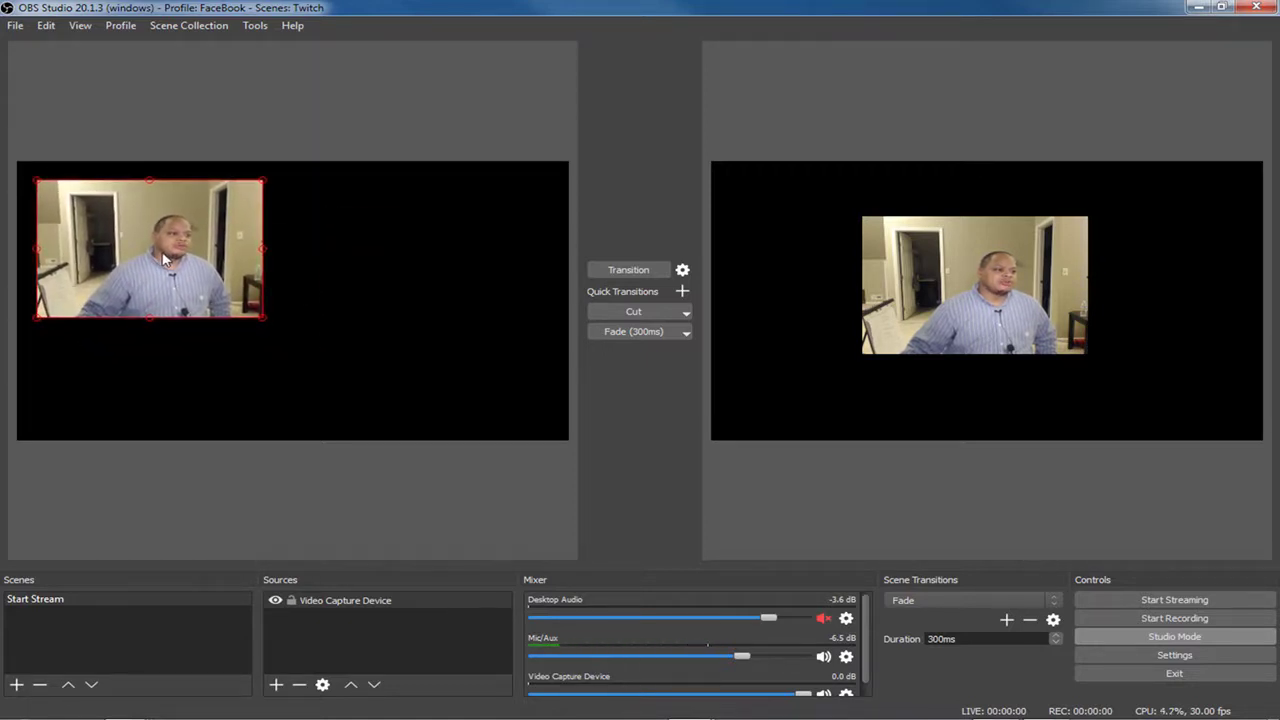
{"action": "left_click", "coordinate": [628, 270]}
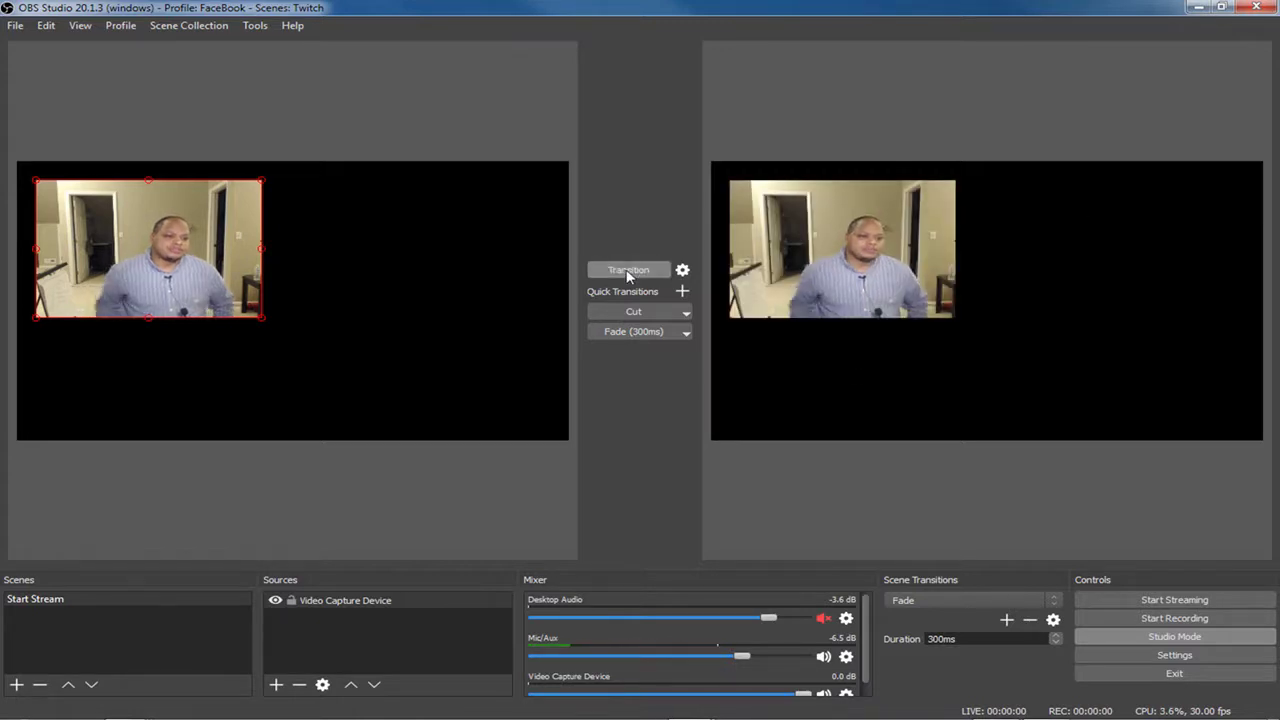
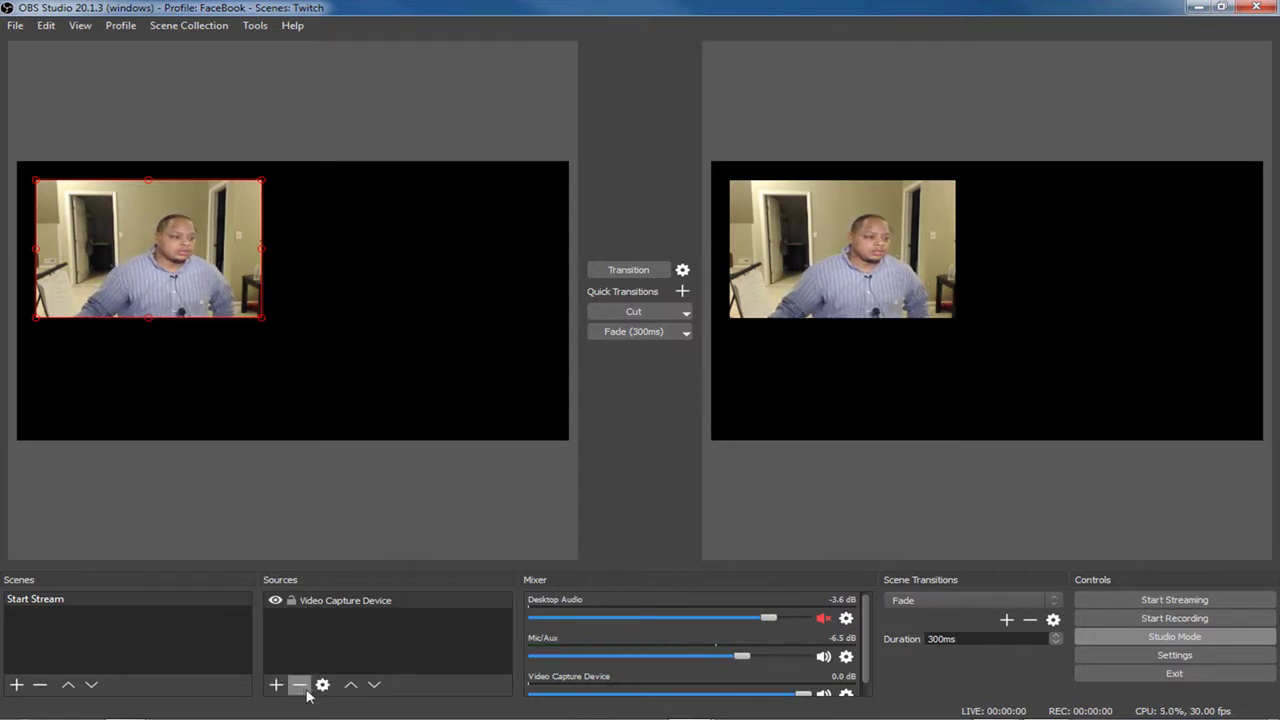
- Add a new Text (GDI+) source to the Start Stream scene with the text "Learning Jazz"
{"action": "left_click", "coordinate": [276, 686]}
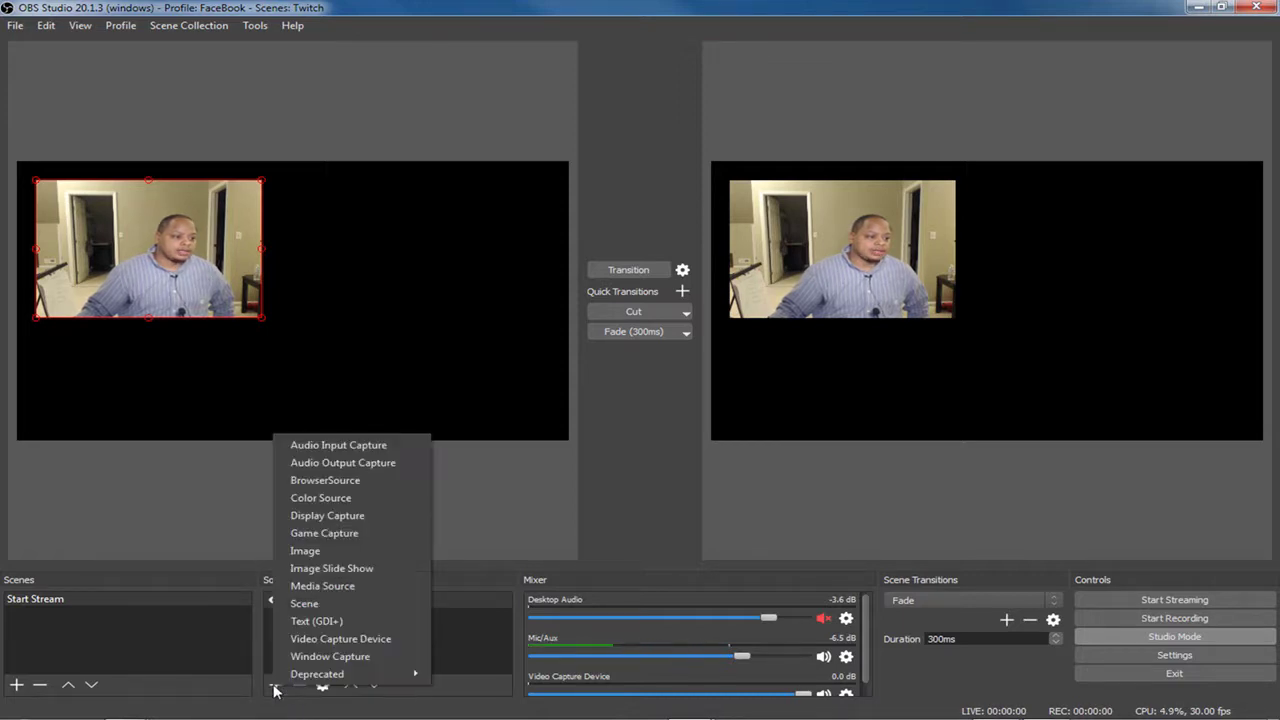
{"action": "left_click", "coordinate": [341, 622]}
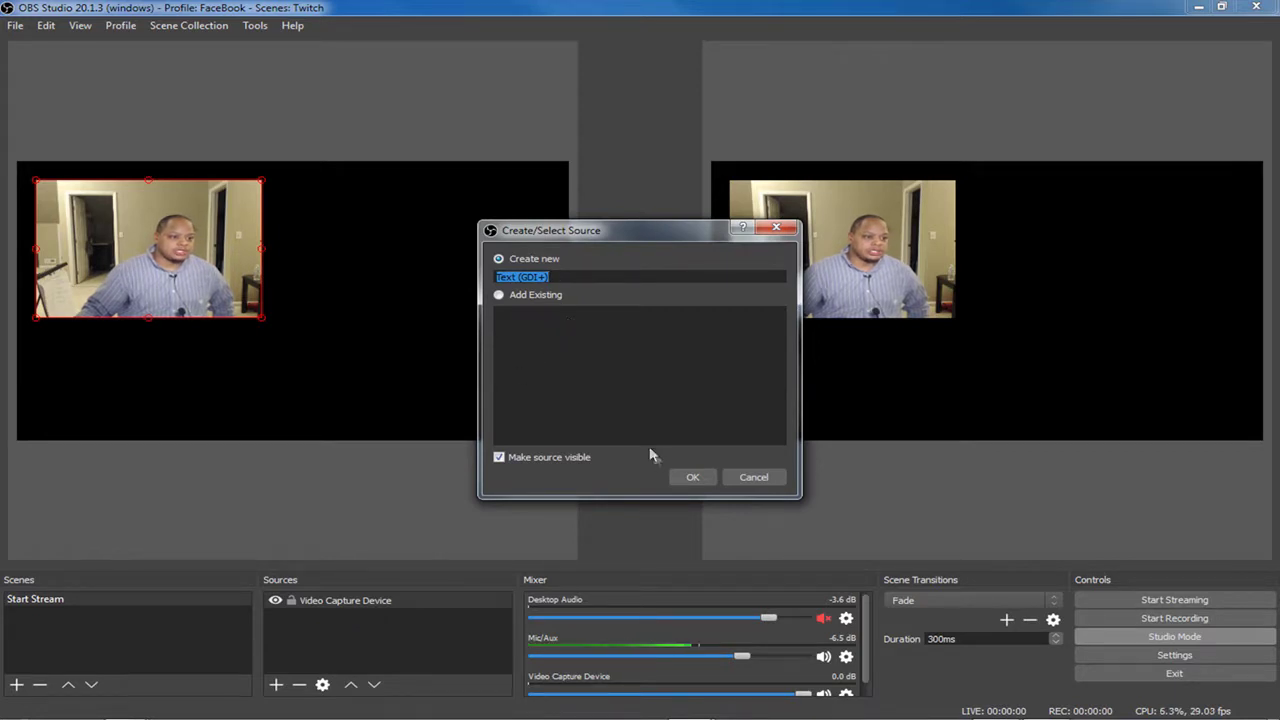
{"action": "left_click", "coordinate": [686, 477]}
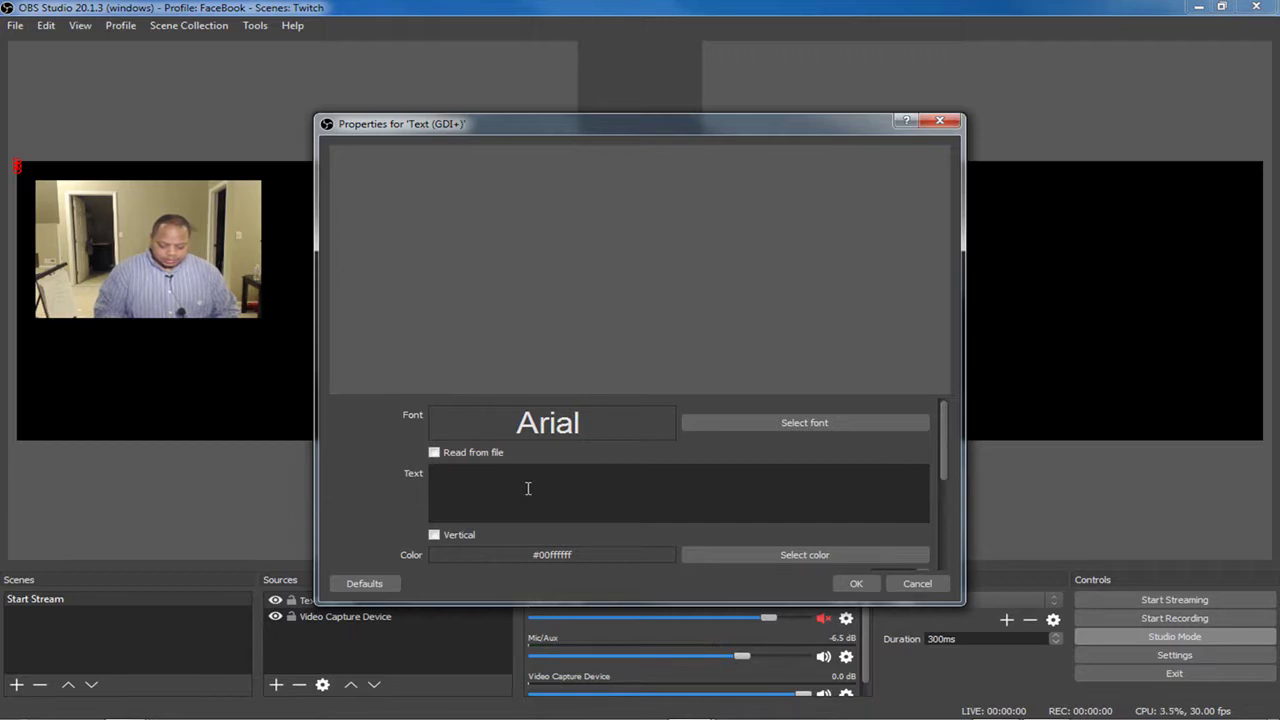
{"action": "type", "text": "L"}
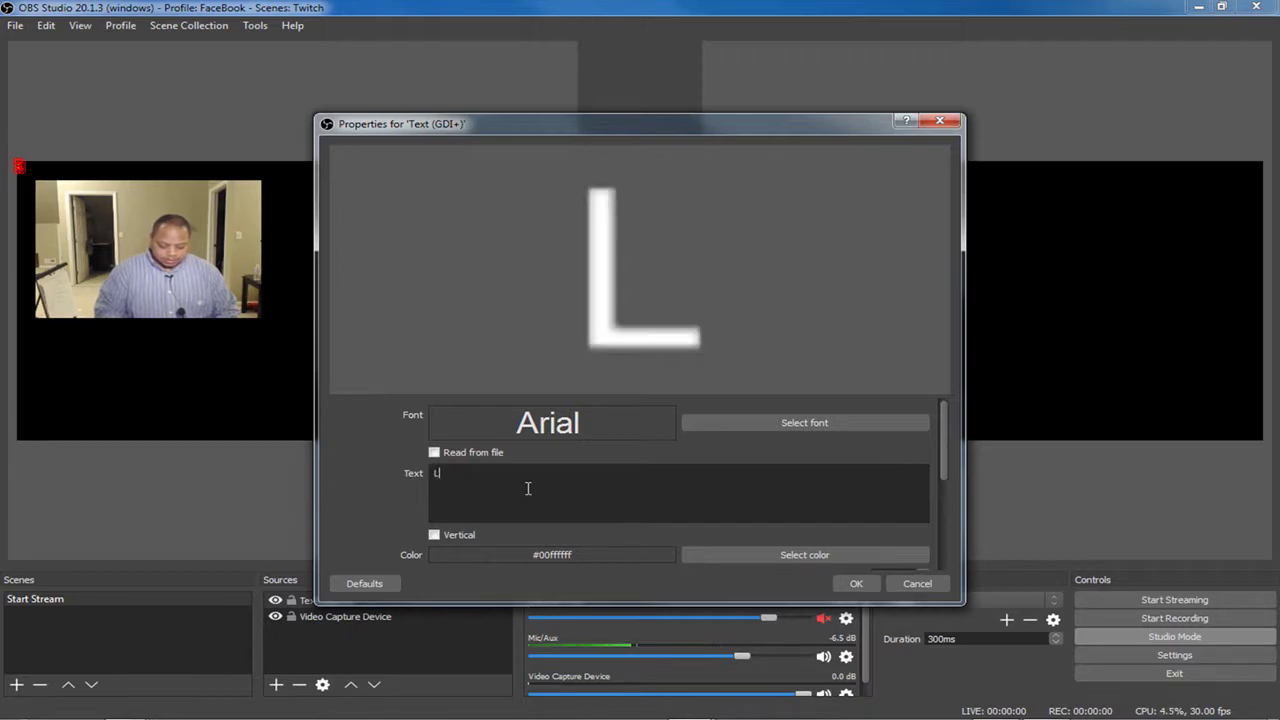
{"action": "type", "text": "earn"}
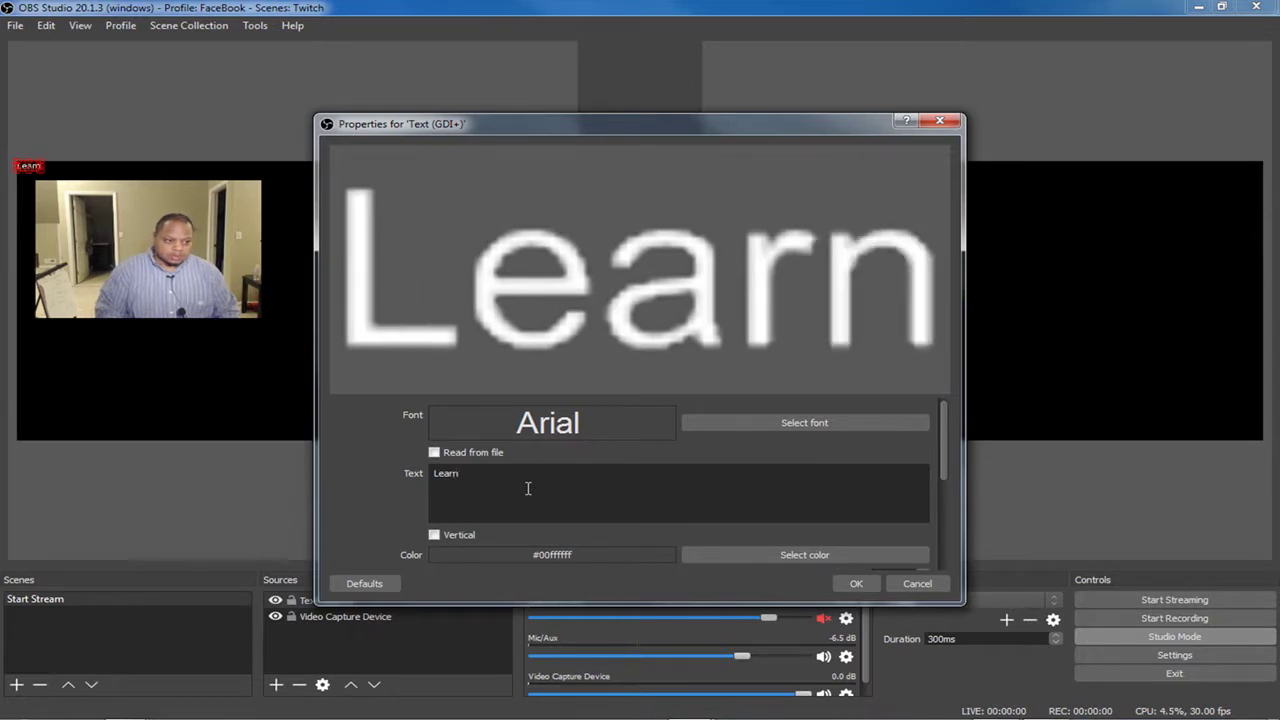
{"action": "type", "text": "ing"}
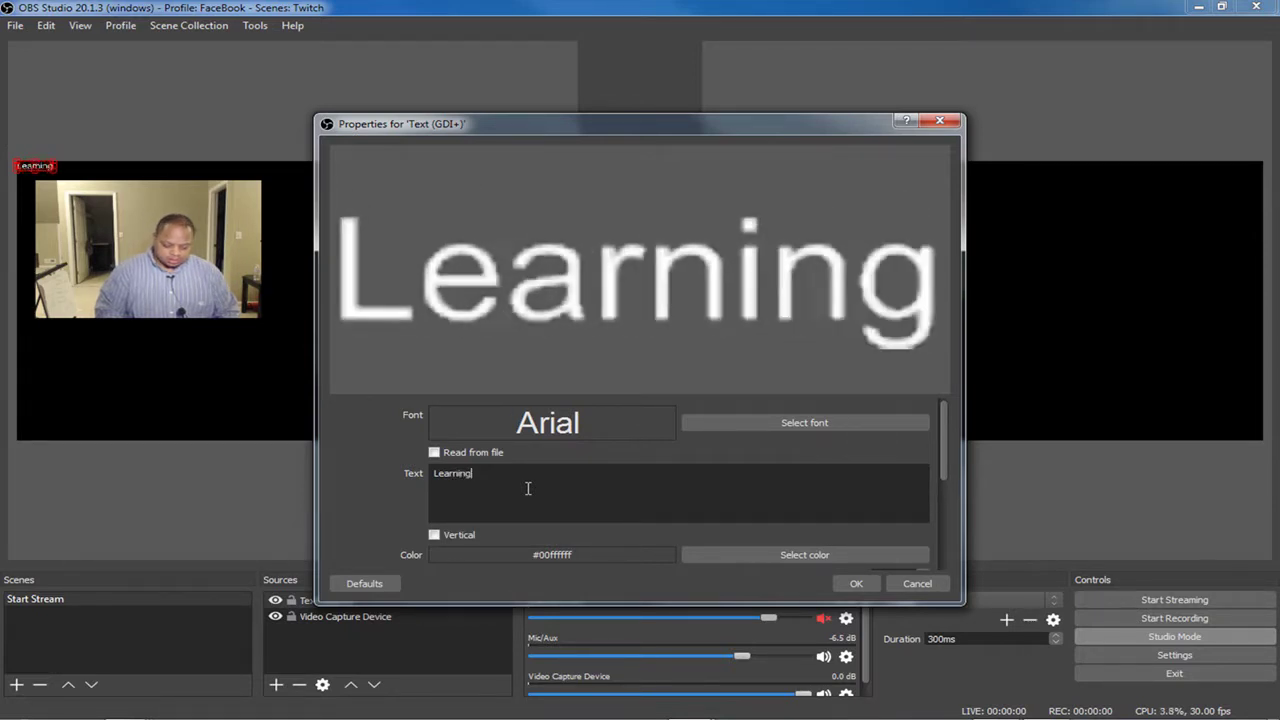
{"action": "type", "text": " J"}
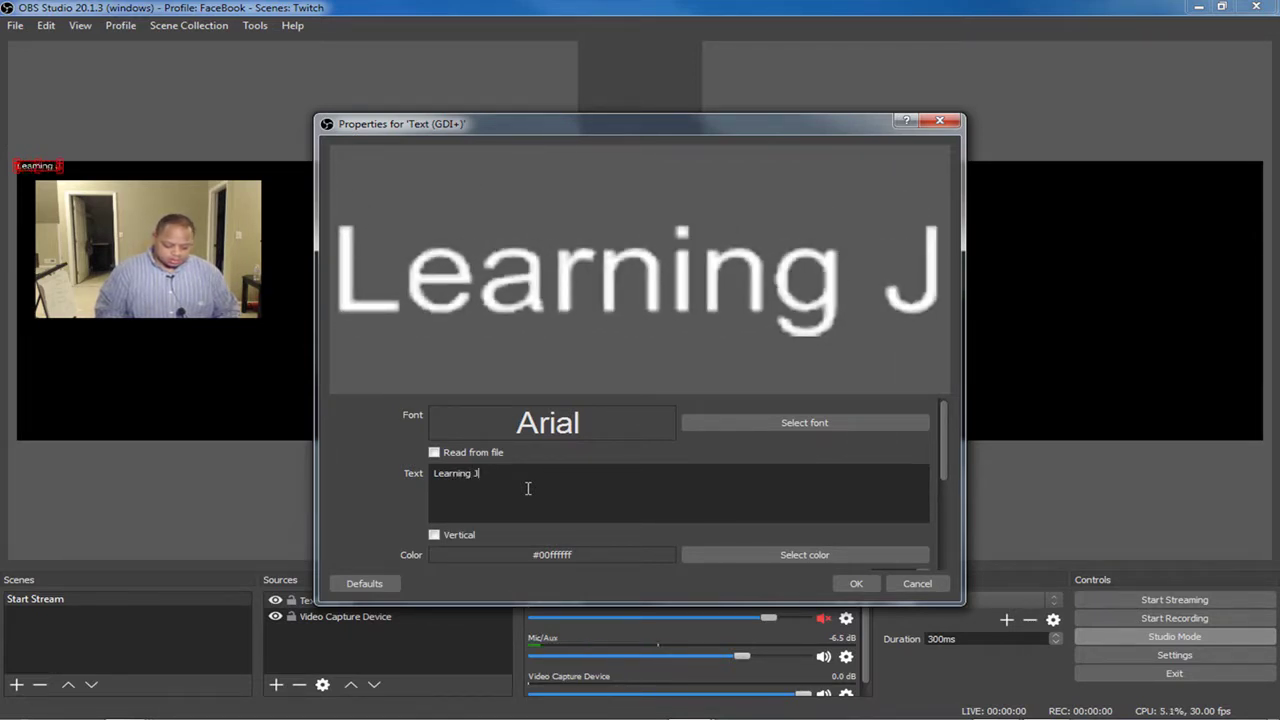
{"action": "type", "text": "azz"}
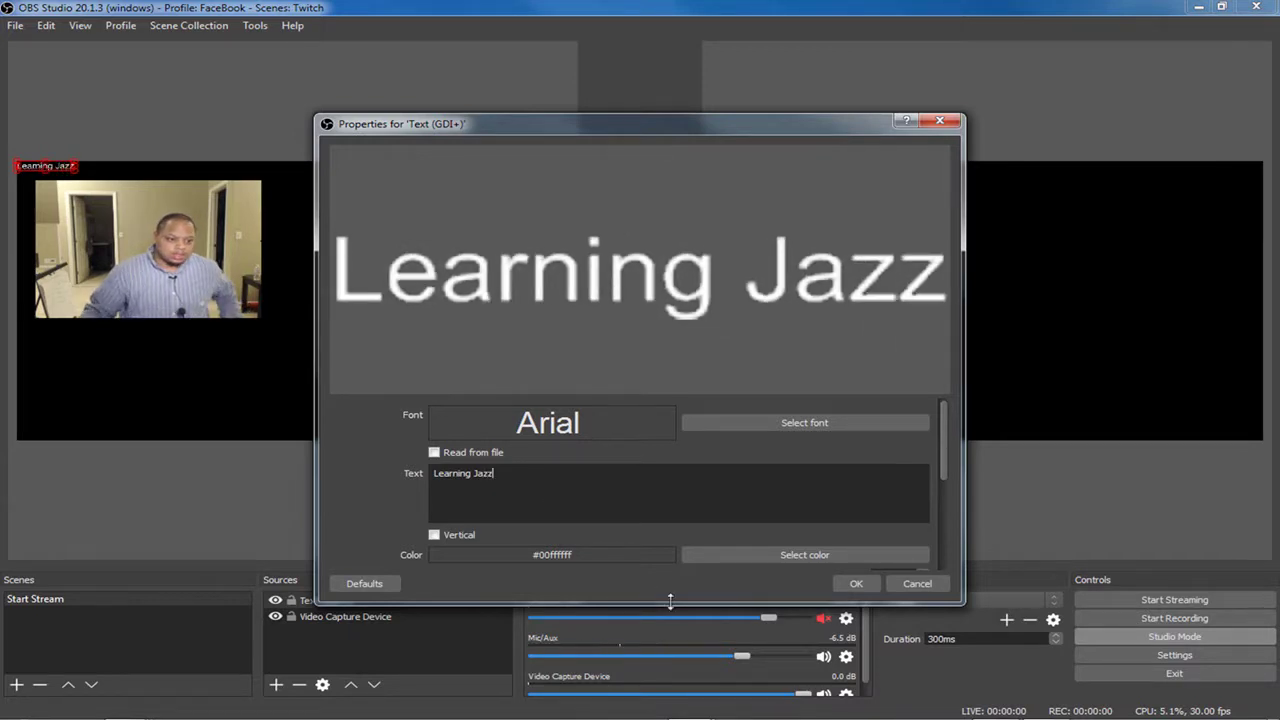
{"action": "left_click", "coordinate": [848, 585]}
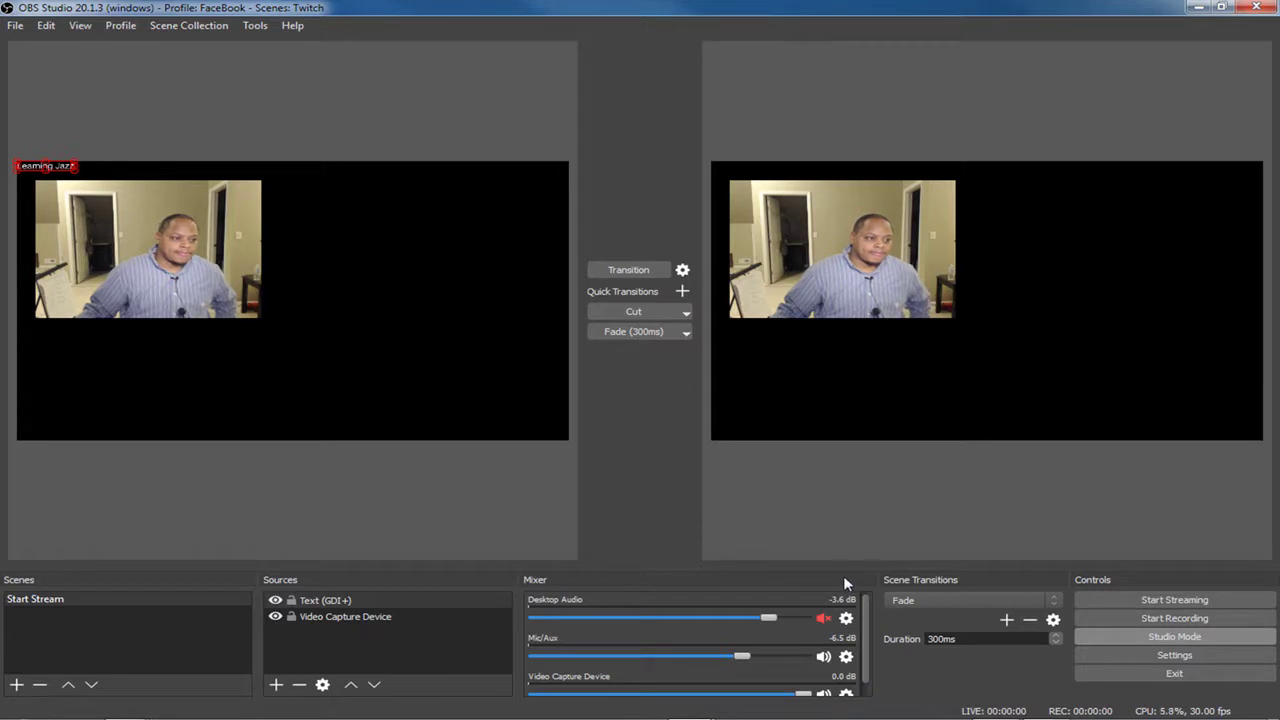
- Review the text source's properties and its colour choices, keeping white as the text colour
{"action": "left_click", "coordinate": [392, 601]}
{"action": "right_click", "coordinate": [354, 602]}
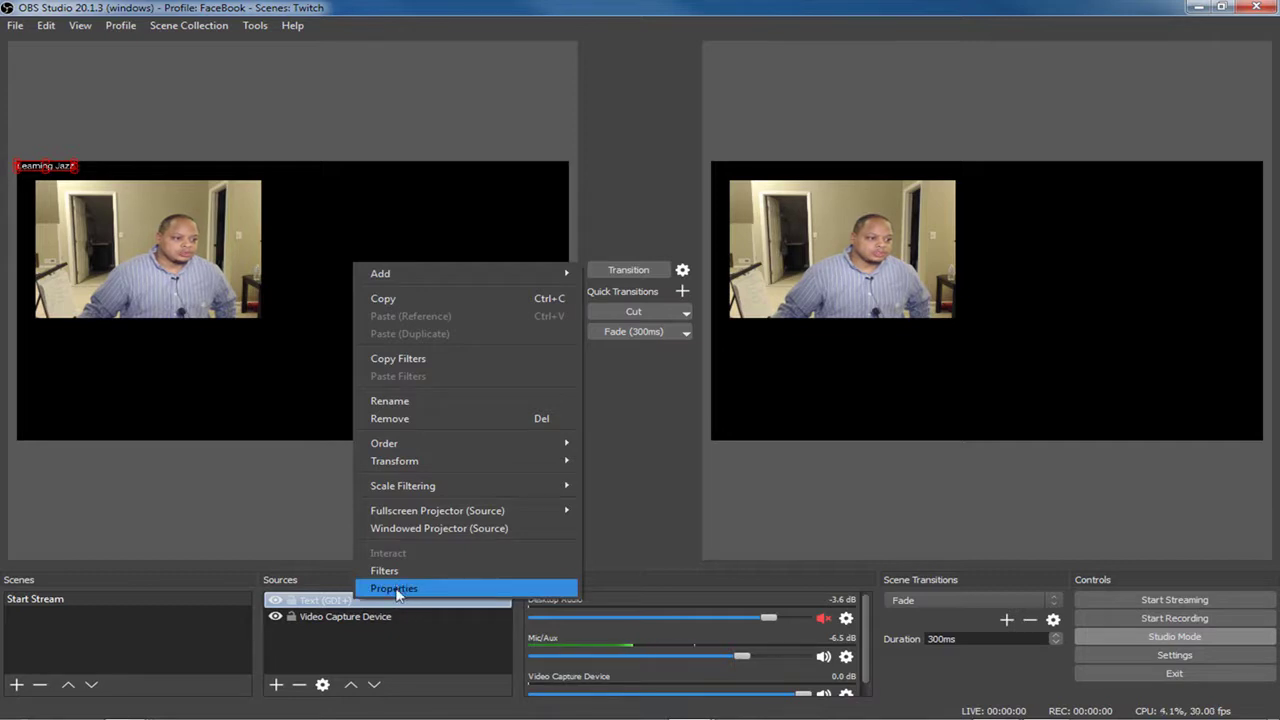
{"action": "left_click", "coordinate": [395, 589]}
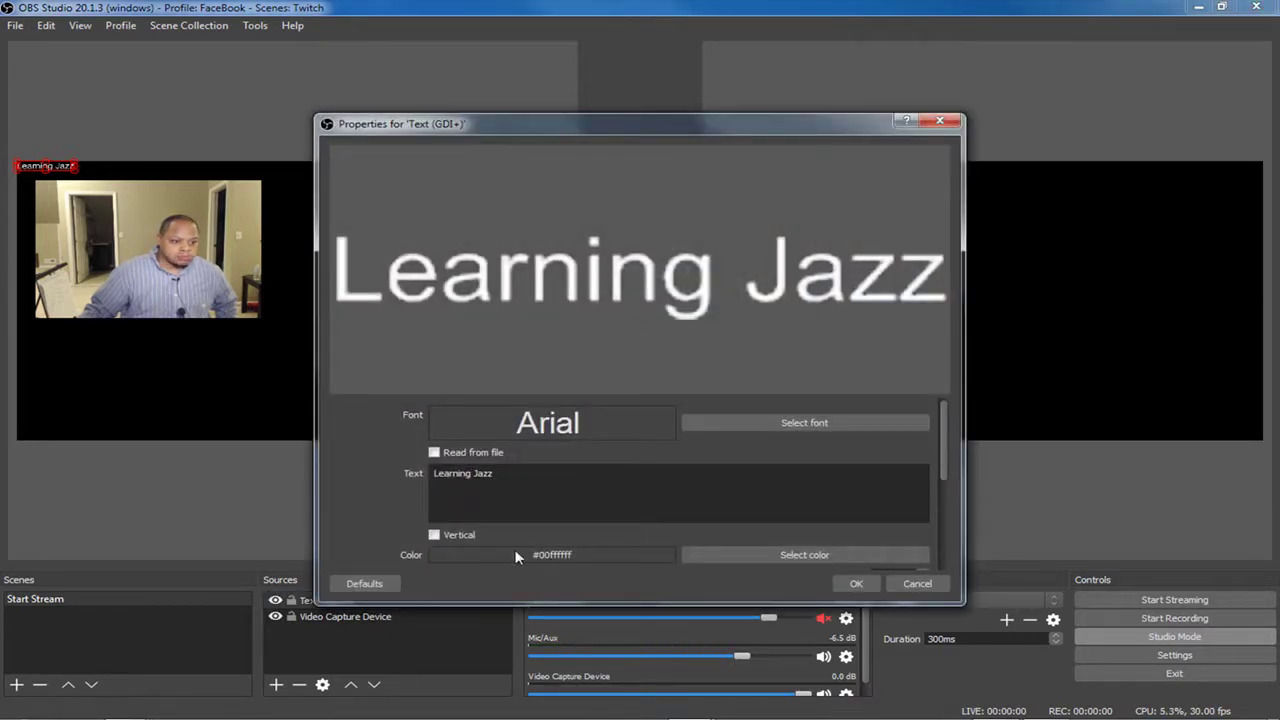
{"action": "left_click", "coordinate": [772, 557]}
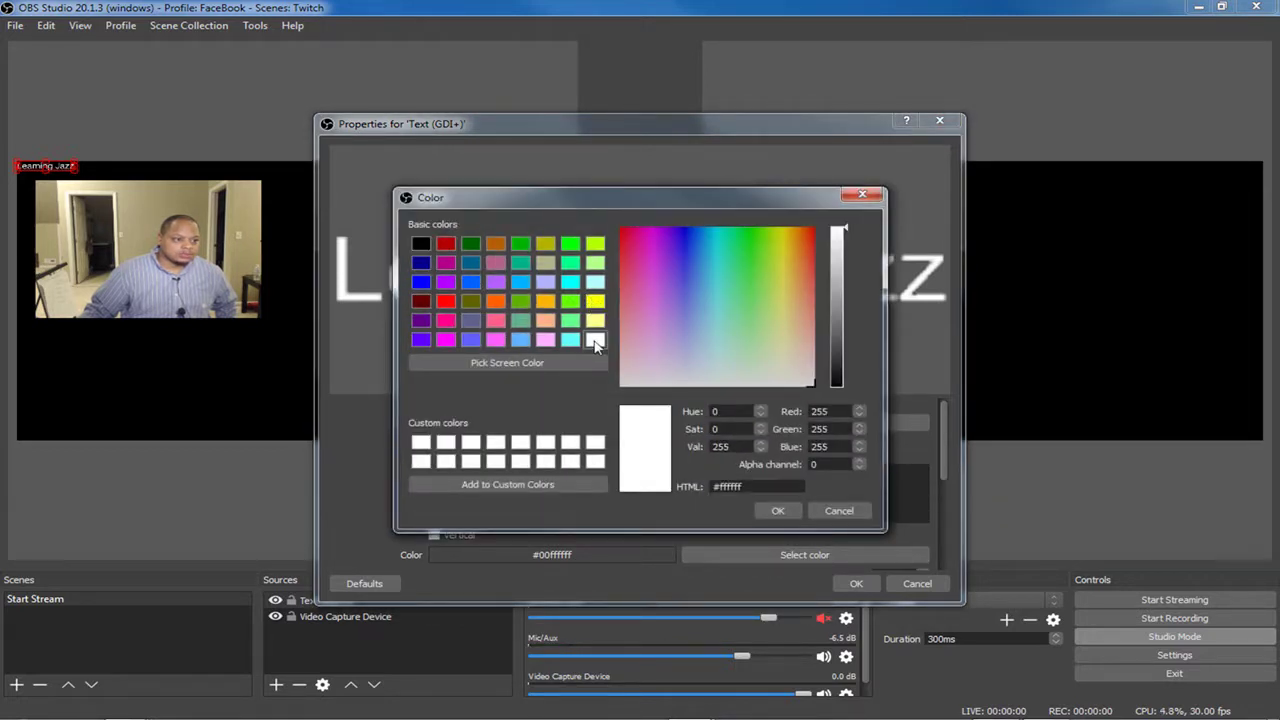
{"action": "left_click", "coordinate": [776, 511]}
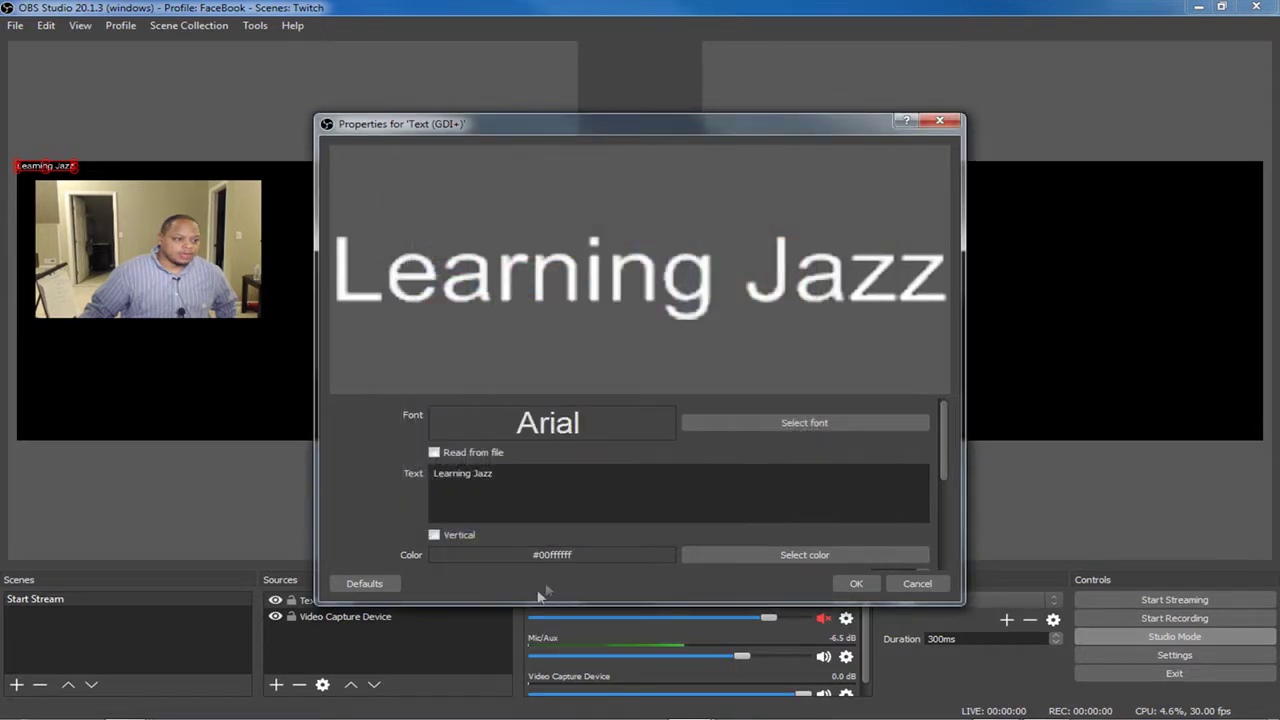
{"action": "left_click", "coordinate": [855, 586]}
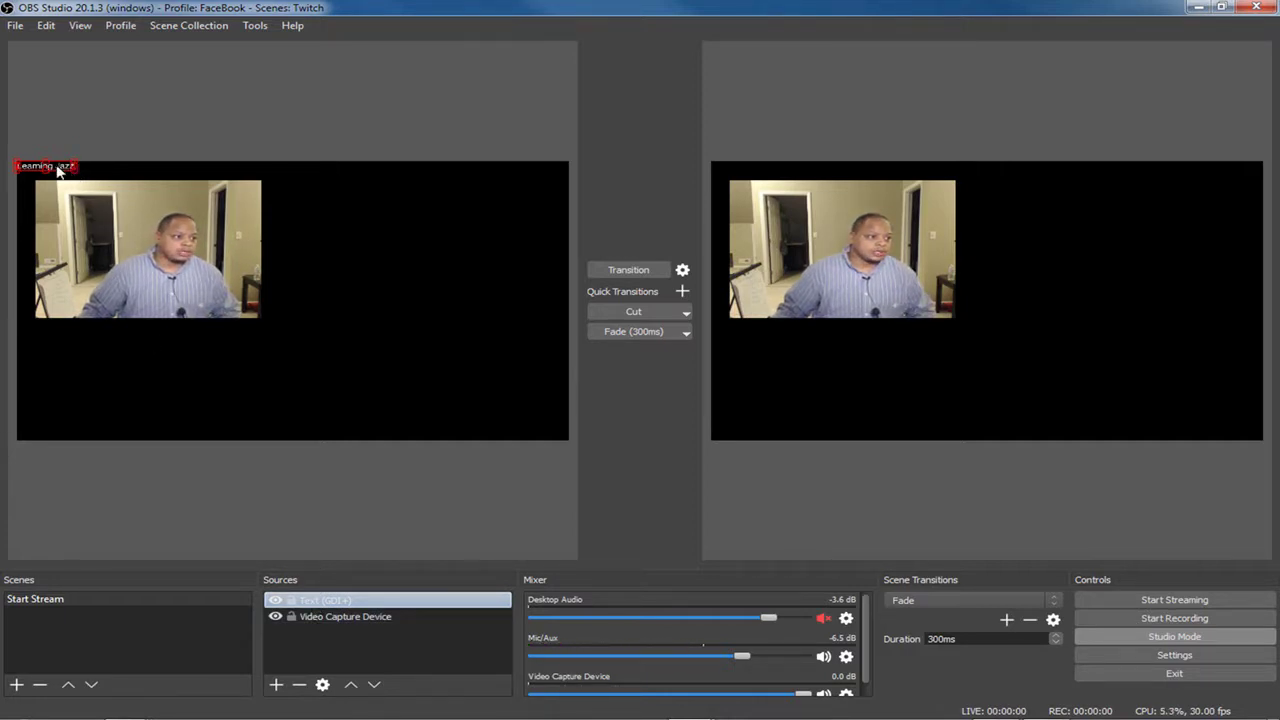
- Place the "Learning Jazz" text right of the webcam, enlarge it to about two fifths of the canvas width, and transition it to the program output
{"action": "left_click_drag", "start_coordinate": [58, 170], "coordinate": [372, 212]}
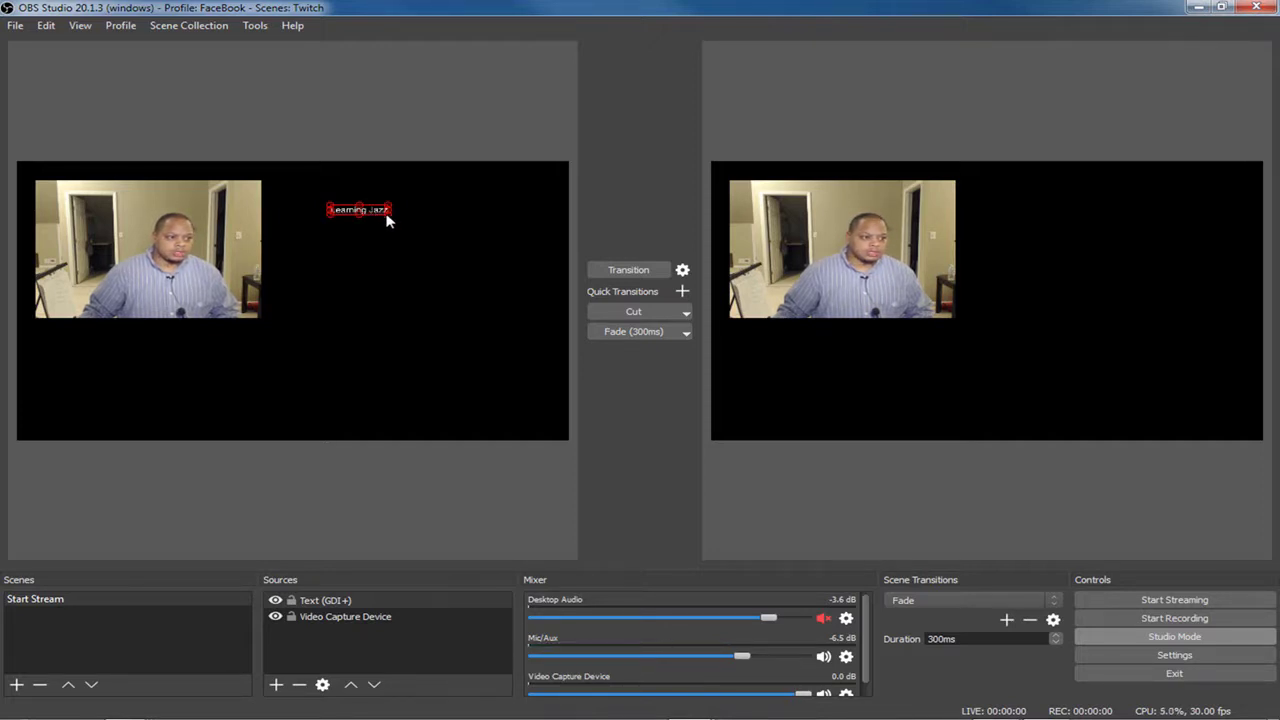
{"action": "left_click_drag", "start_coordinate": [390, 220], "coordinate": [435, 241]}
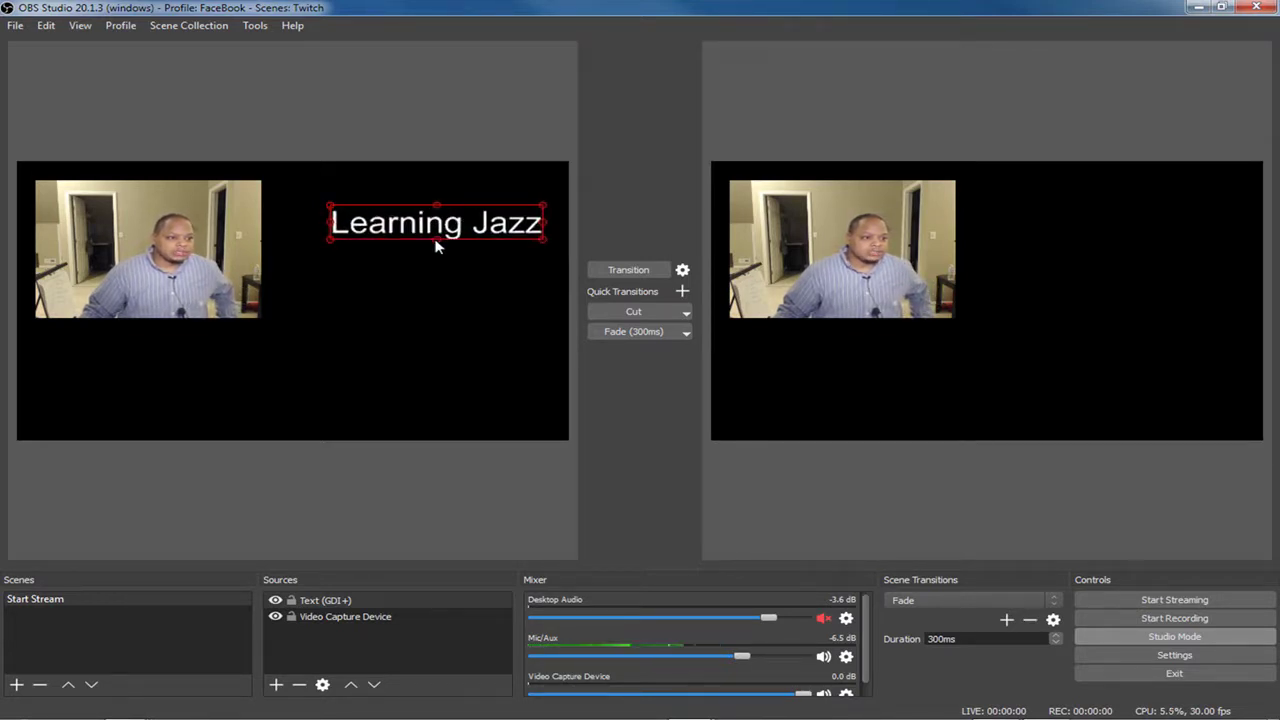
{"action": "left_click", "coordinate": [622, 275]}
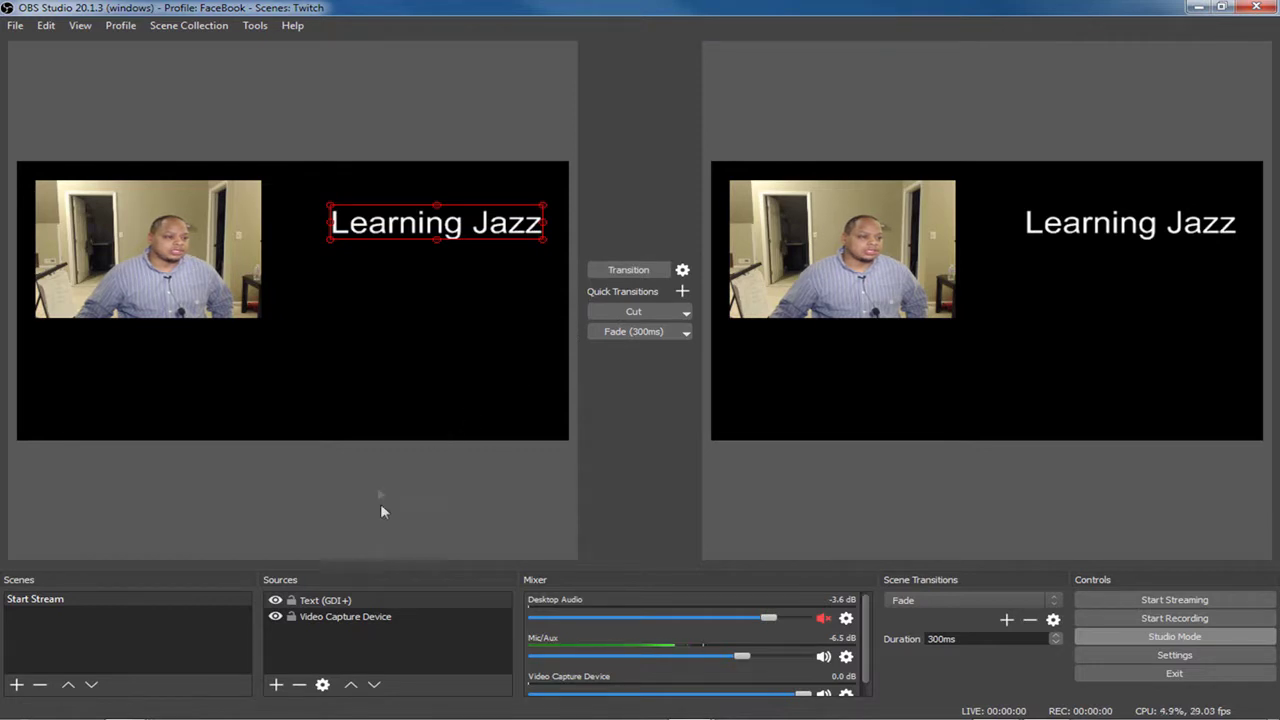
- Add a new Image source using the Piano Like YesterdayAd file from the BoKnowsMusic folder in the Pictures library
{"action": "left_click", "coordinate": [276, 685]}
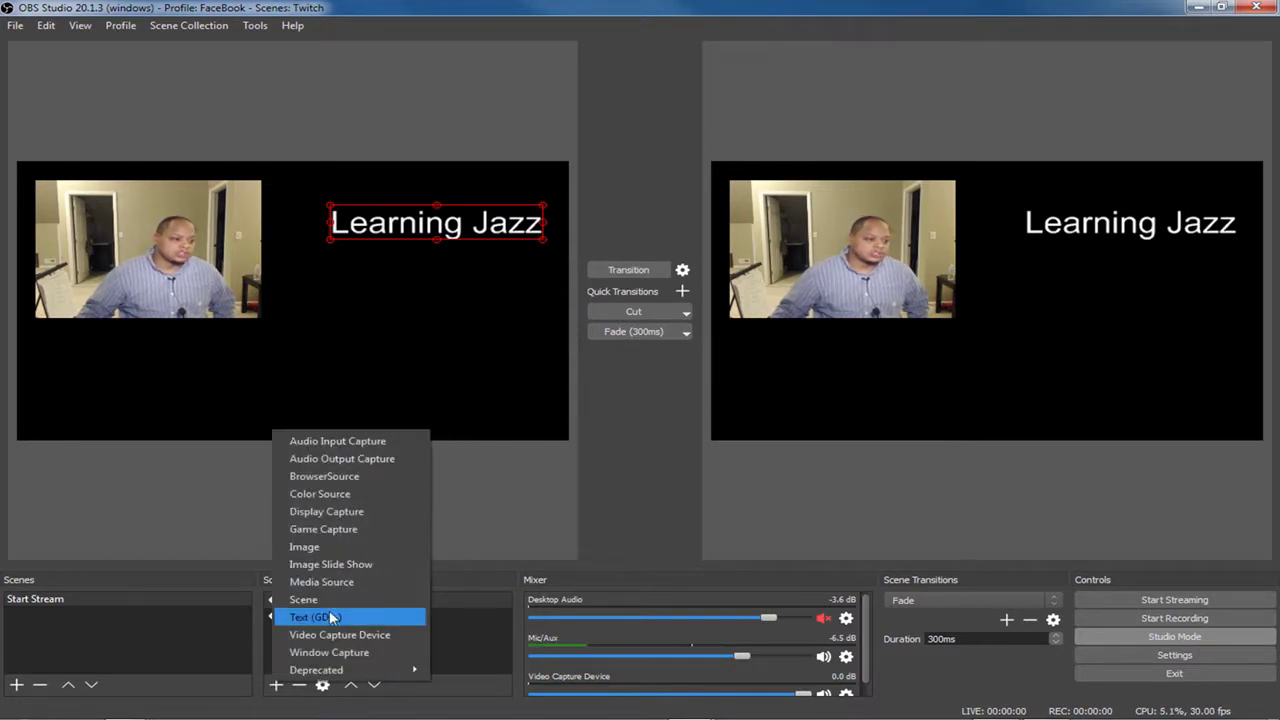
{"action": "left_click", "coordinate": [334, 548]}
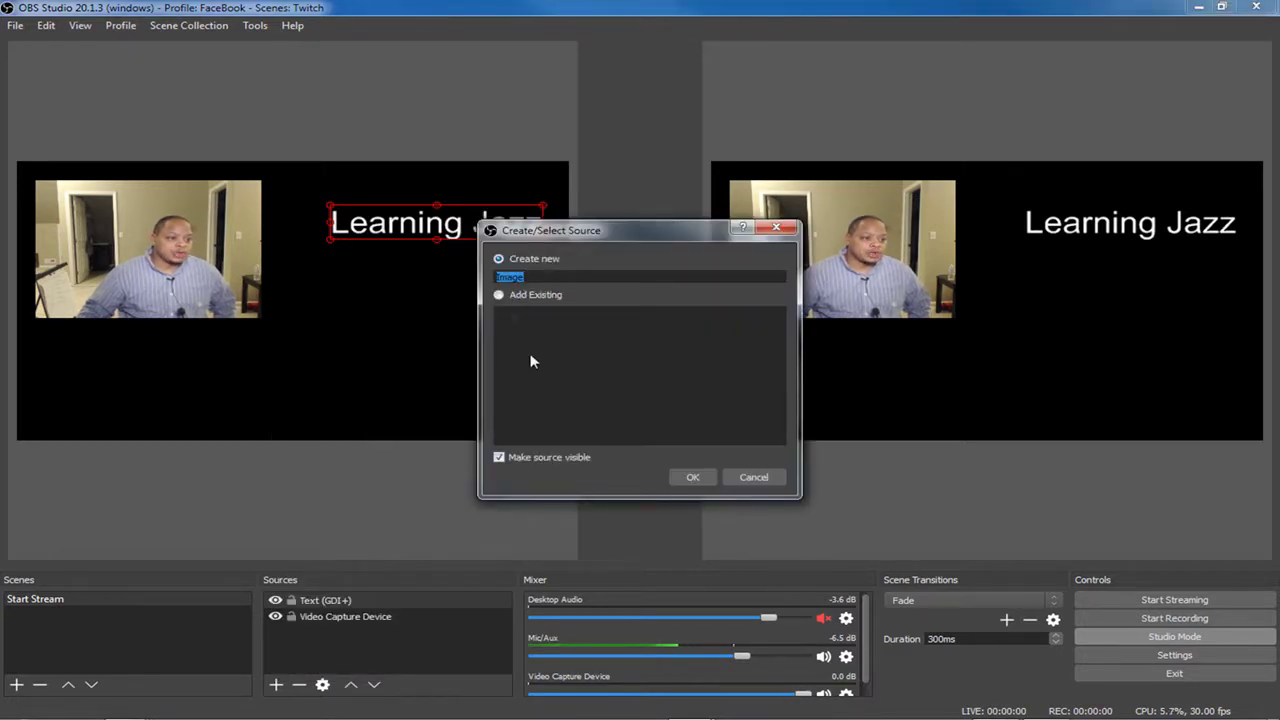
{"action": "left_click", "coordinate": [692, 478]}
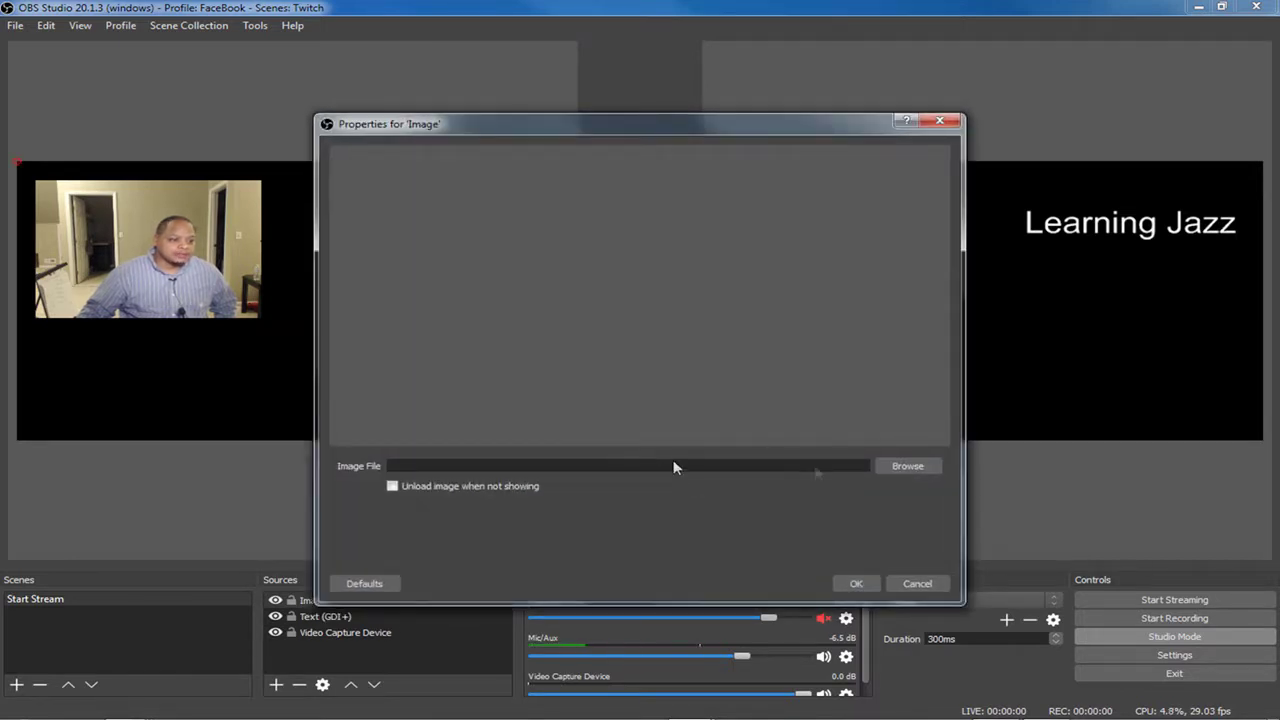
{"action": "left_click", "coordinate": [908, 466]}
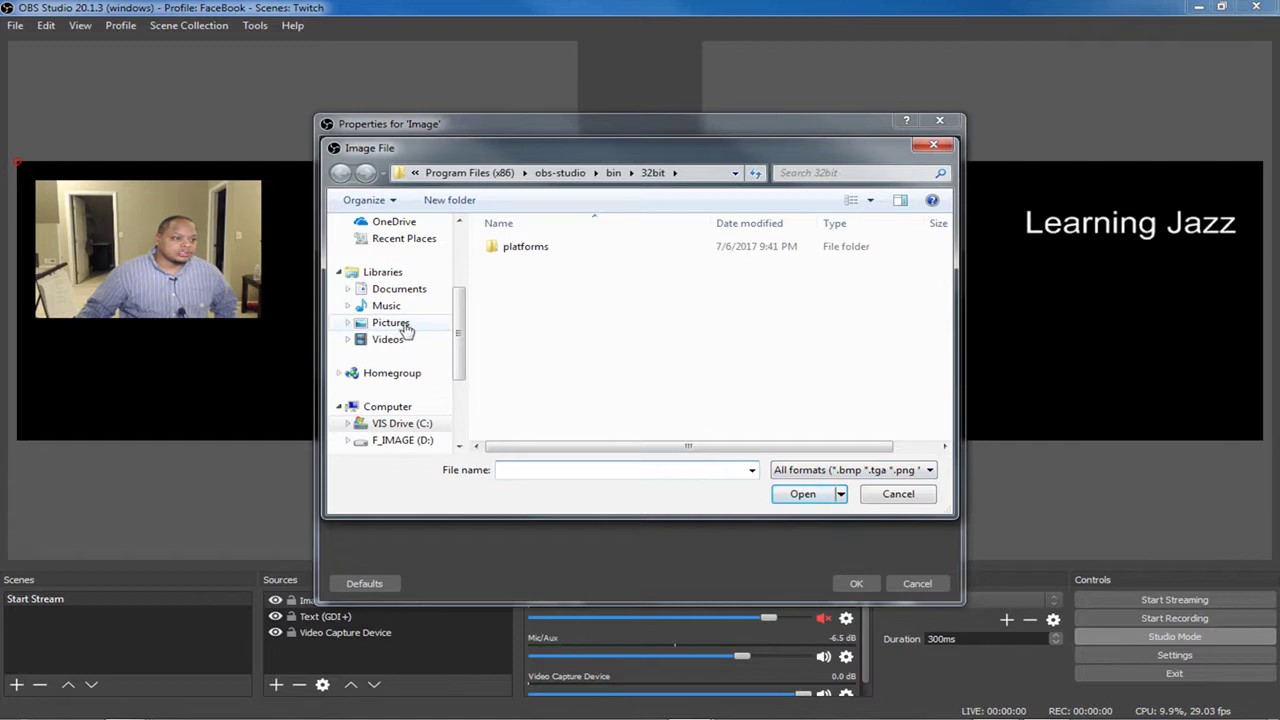
{"action": "left_click", "coordinate": [407, 330]}
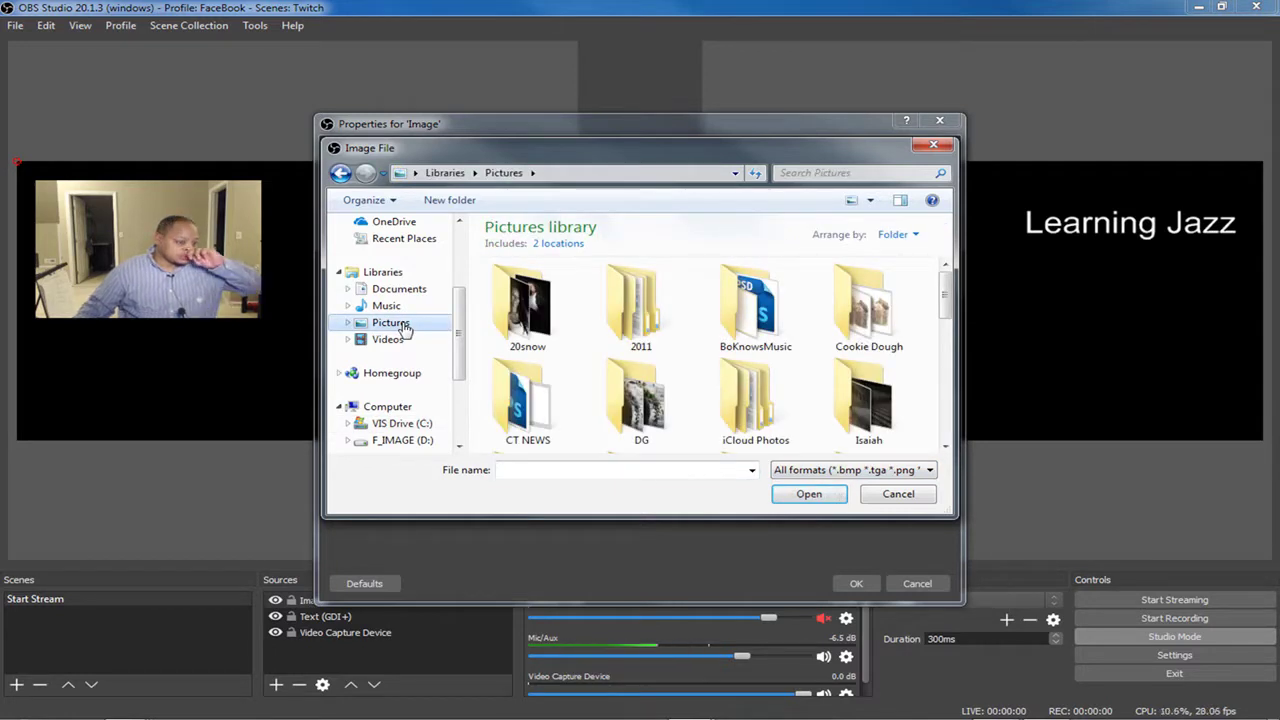
{"action": "double_click", "coordinate": [745, 308]}
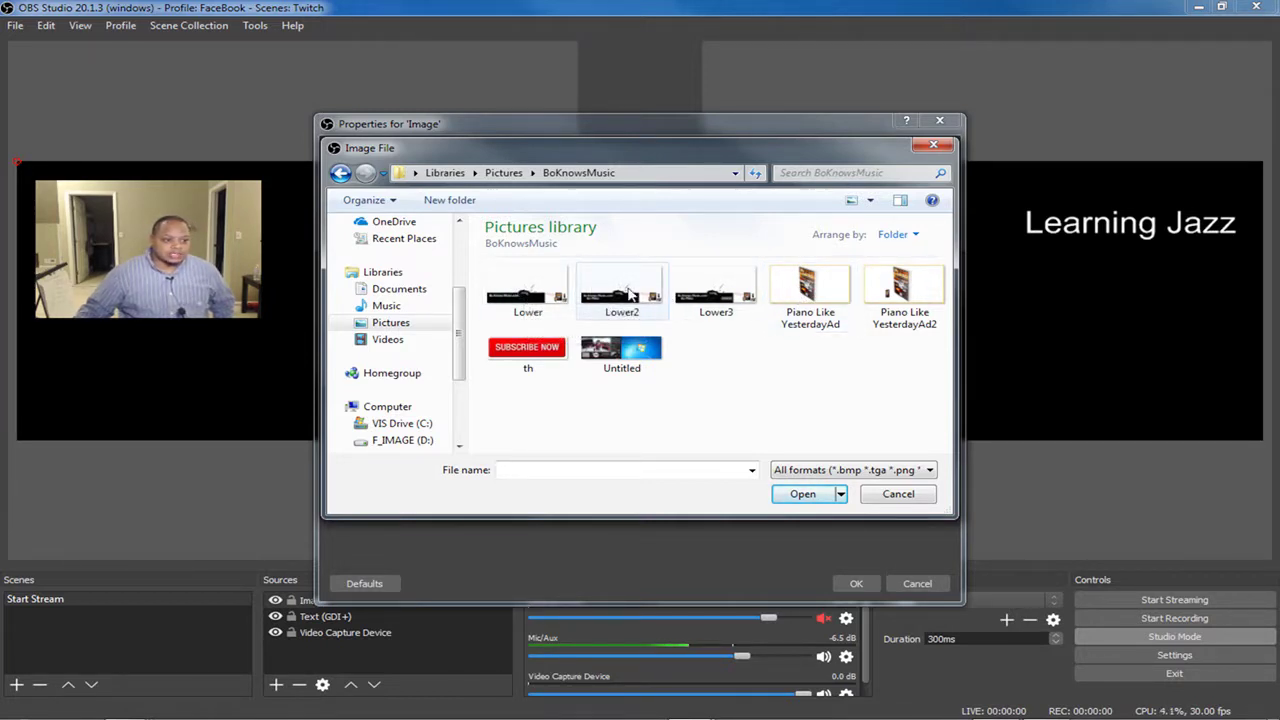
{"action": "mouse_move", "coordinate": [814, 289]}
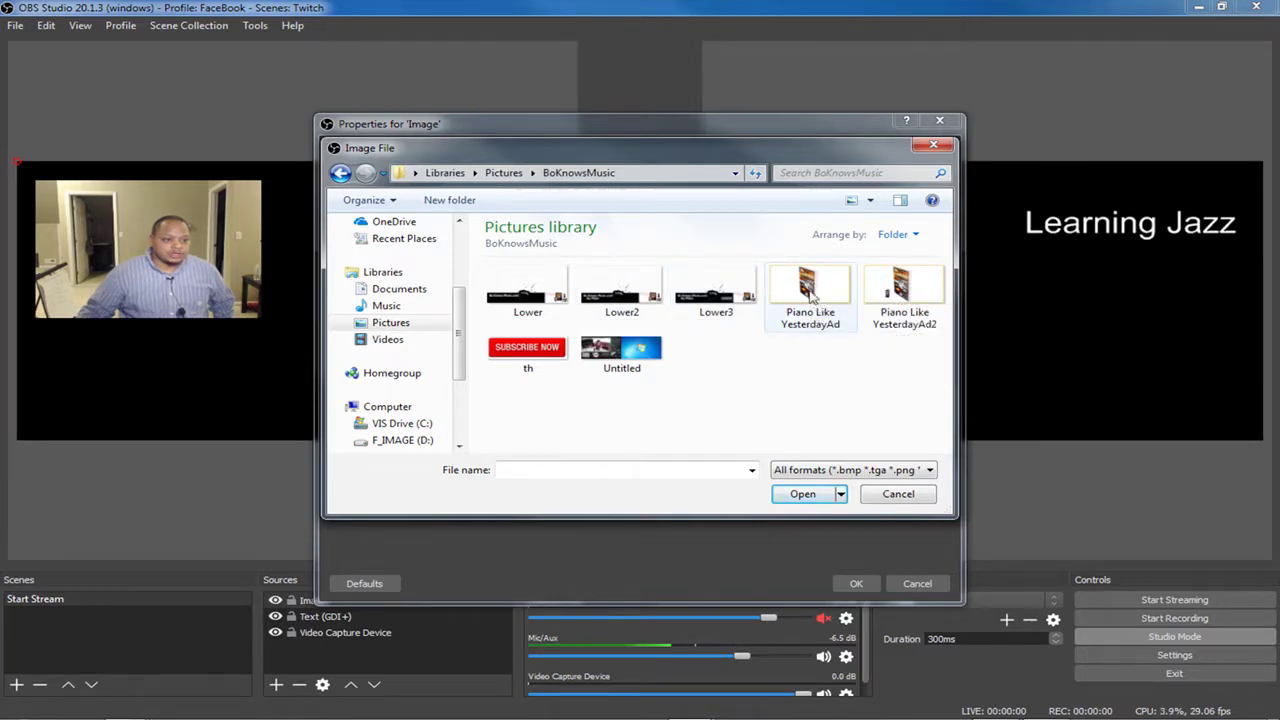
{"action": "left_click", "coordinate": [812, 296]}
{"action": "left_click", "coordinate": [803, 494]}
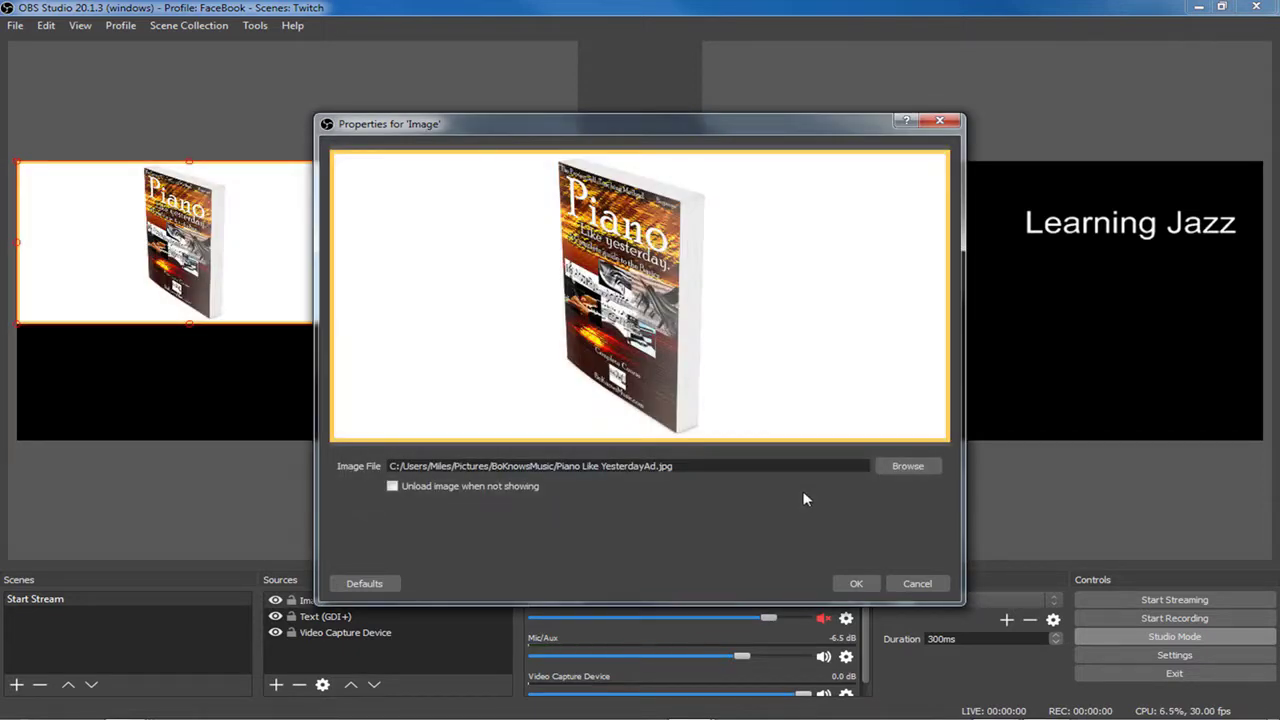
{"action": "left_click", "coordinate": [856, 584]}
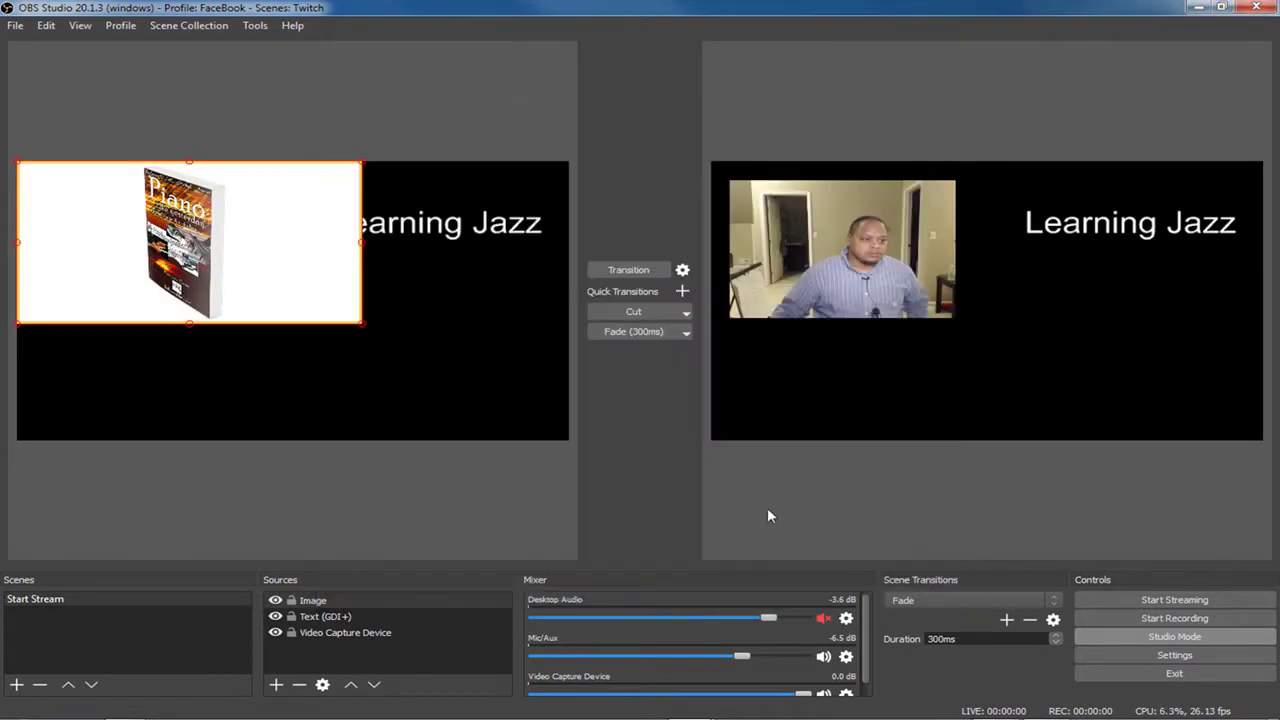
- Shrink the book image to about half the canvas width, place it below the "Learning Jazz" text, and transition it to the program output
{"action": "left_click_drag", "start_coordinate": [189, 242], "coordinate": [396, 349]}
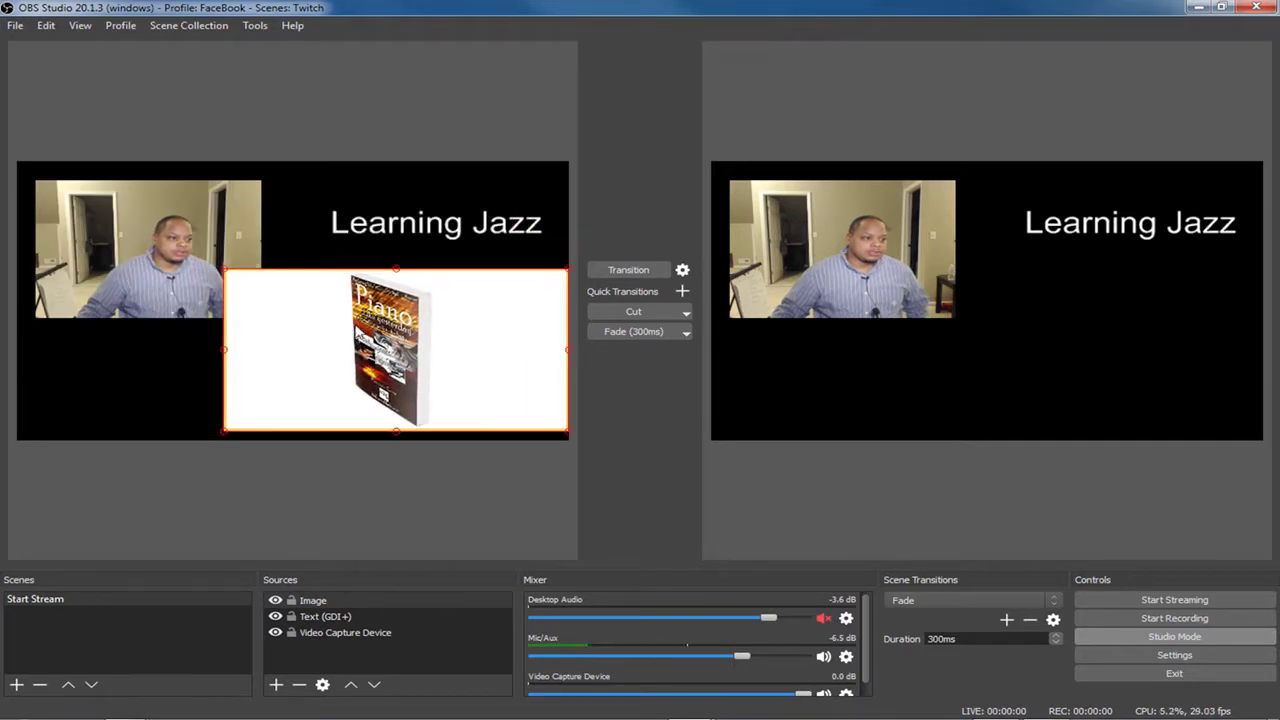
{"action": "left_click_drag", "start_coordinate": [229, 274], "coordinate": [334, 288]}
{"action": "left_click", "coordinate": [614, 272]}
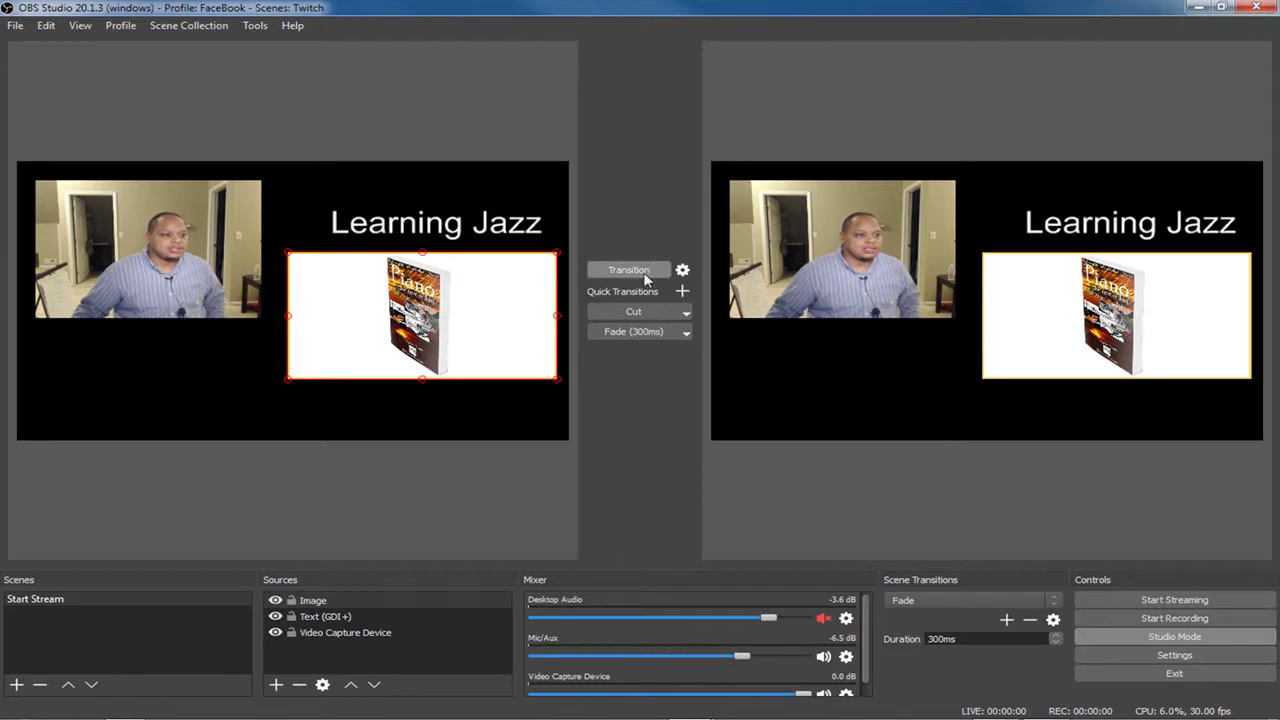
- Add a new Display Capture source for Display 0, the 1440x900 primary monitor, with cursor capture enabled
{"action": "left_click", "coordinate": [276, 685]}
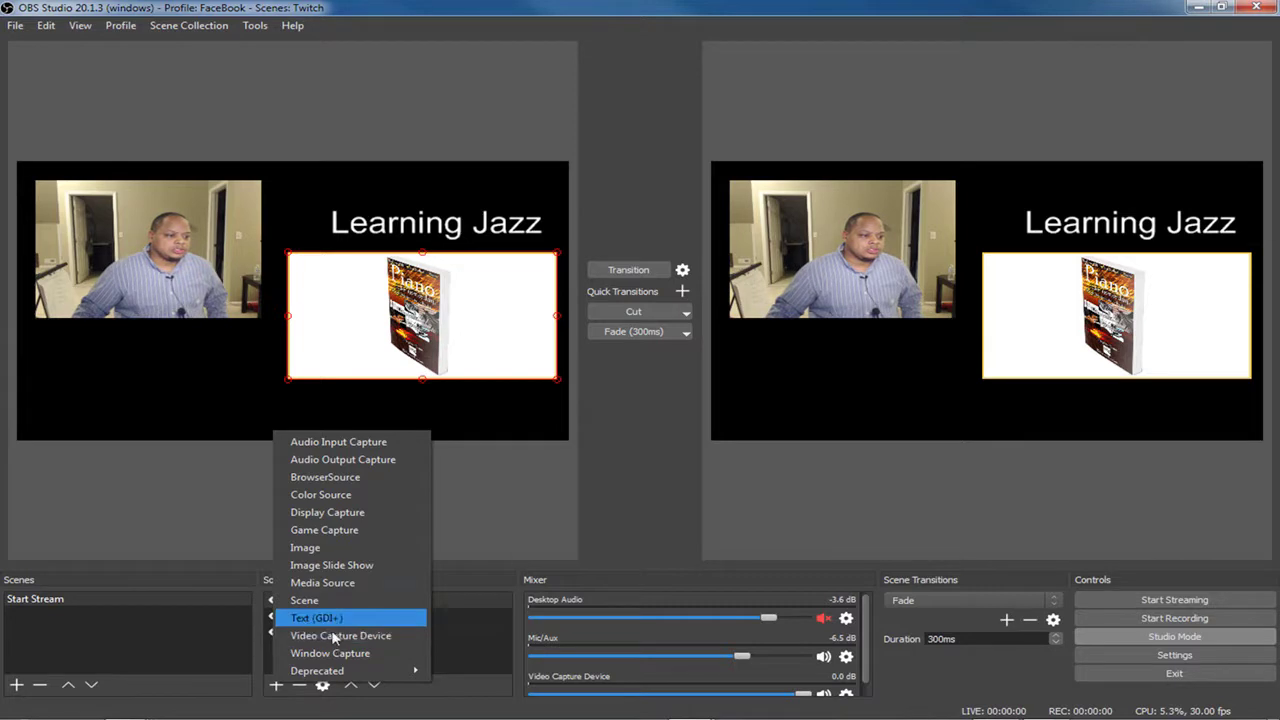
{"action": "left_click", "coordinate": [323, 513]}
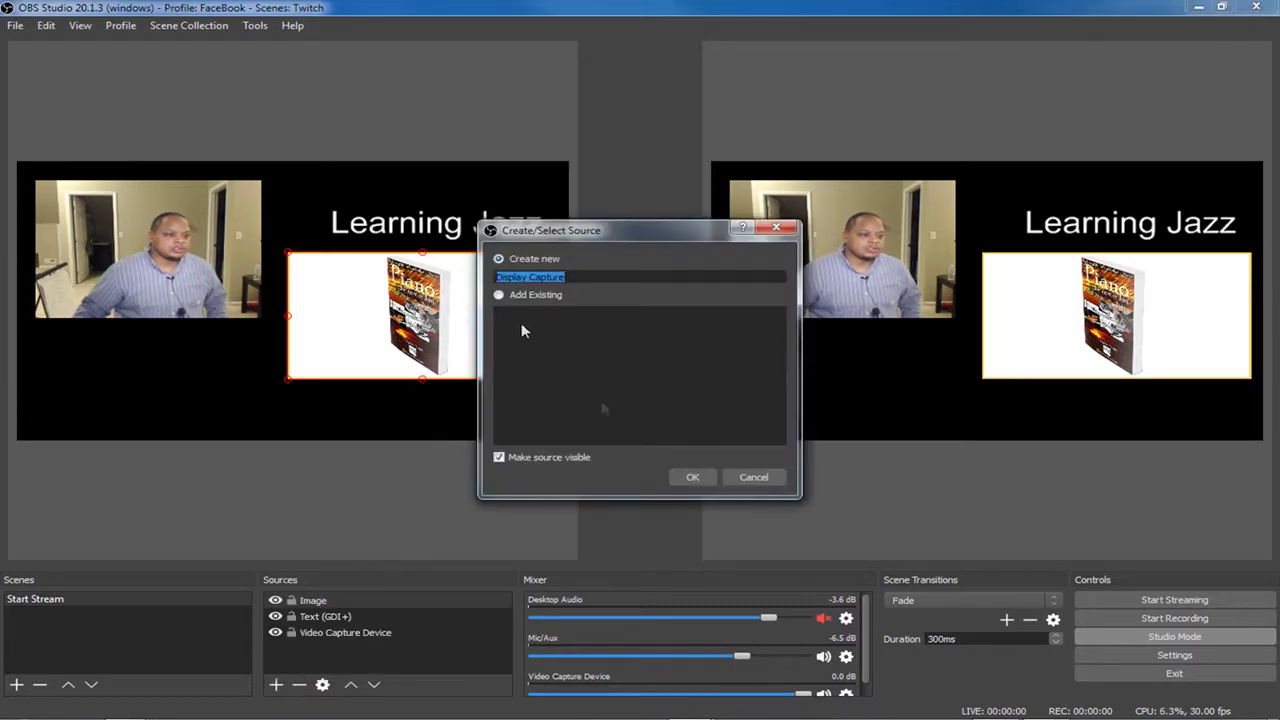
{"action": "left_click", "coordinate": [689, 476]}
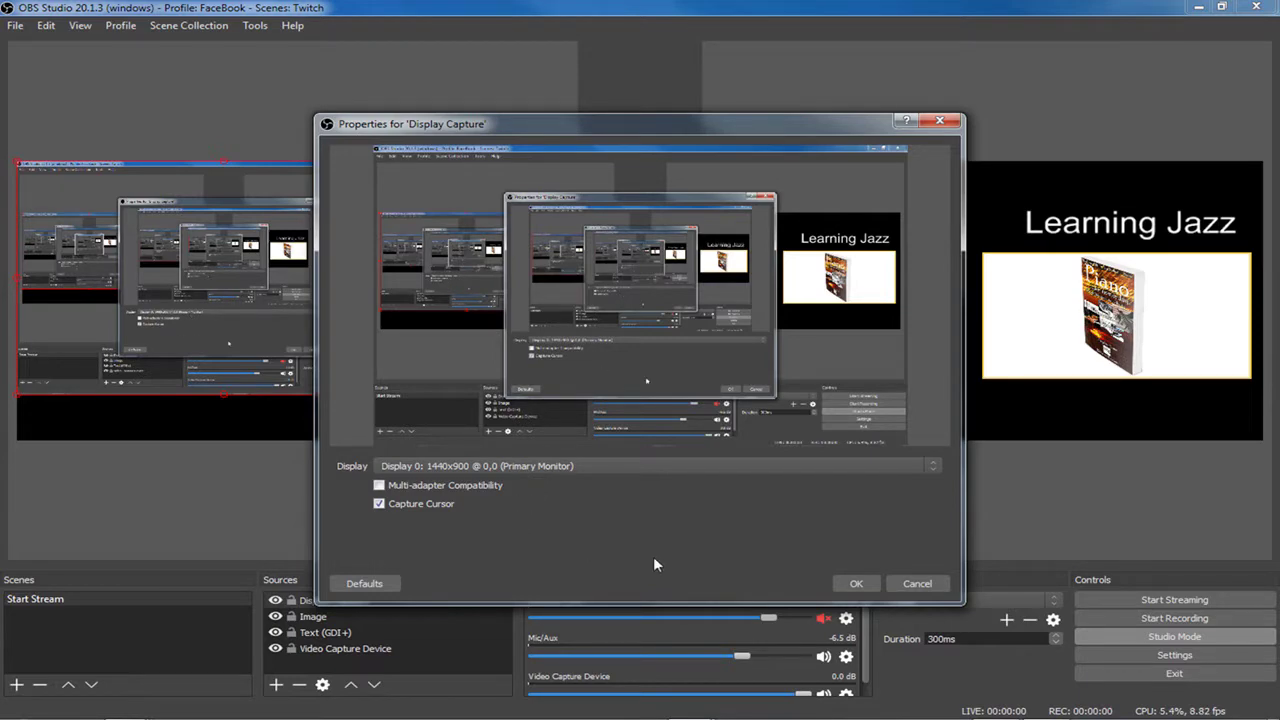
{"action": "left_click", "coordinate": [855, 582]}
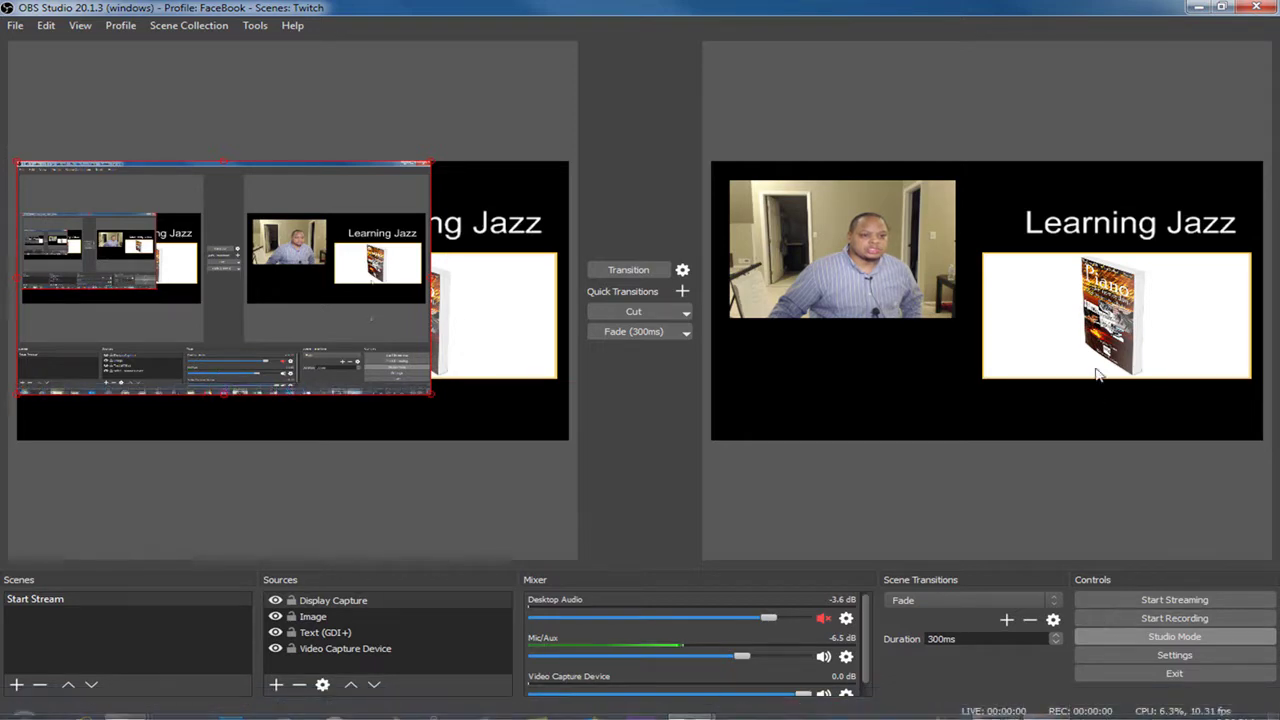
- Reduce the program window to uncover the virtual piano behind it, and enlarge the display capture to about nine tenths of the canvas width
{"action": "left_click", "coordinate": [1220, 8]}
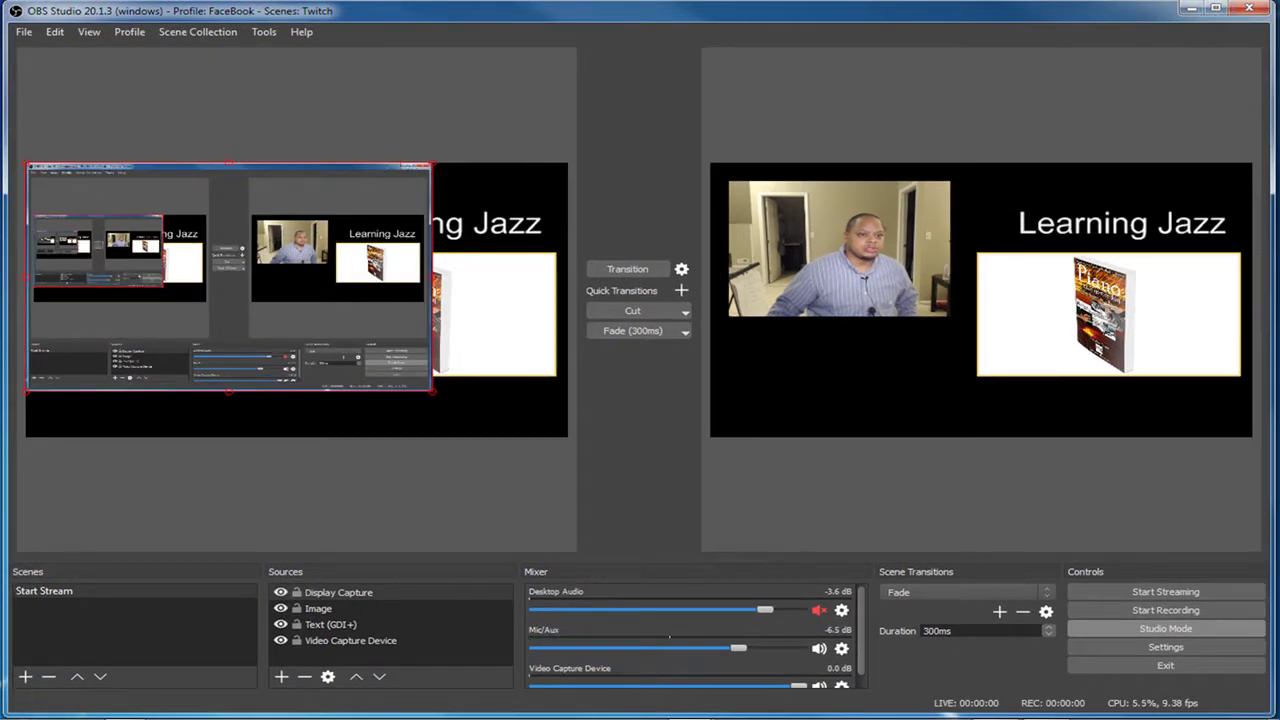
{"action": "left_click_drag", "start_coordinate": [1276, 714], "coordinate": [1116, 437]}
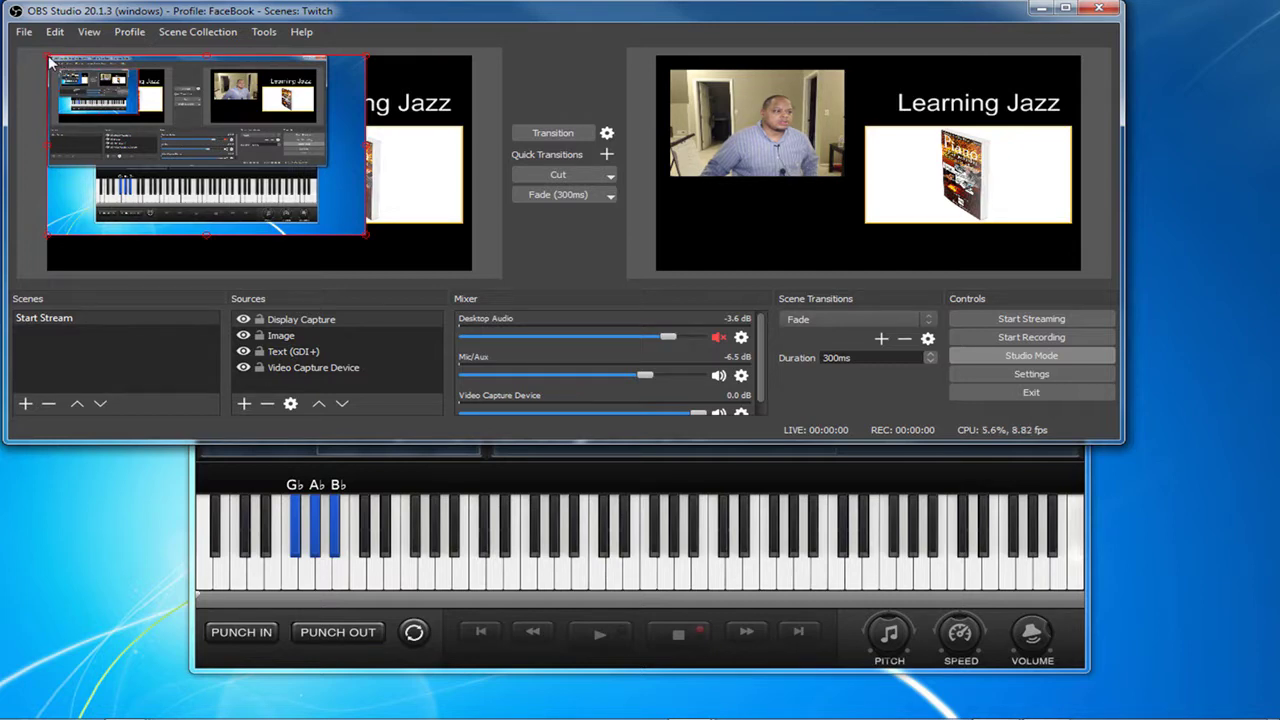
{"action": "left_click_drag", "start_coordinate": [49, 62], "coordinate": [78, 97]}
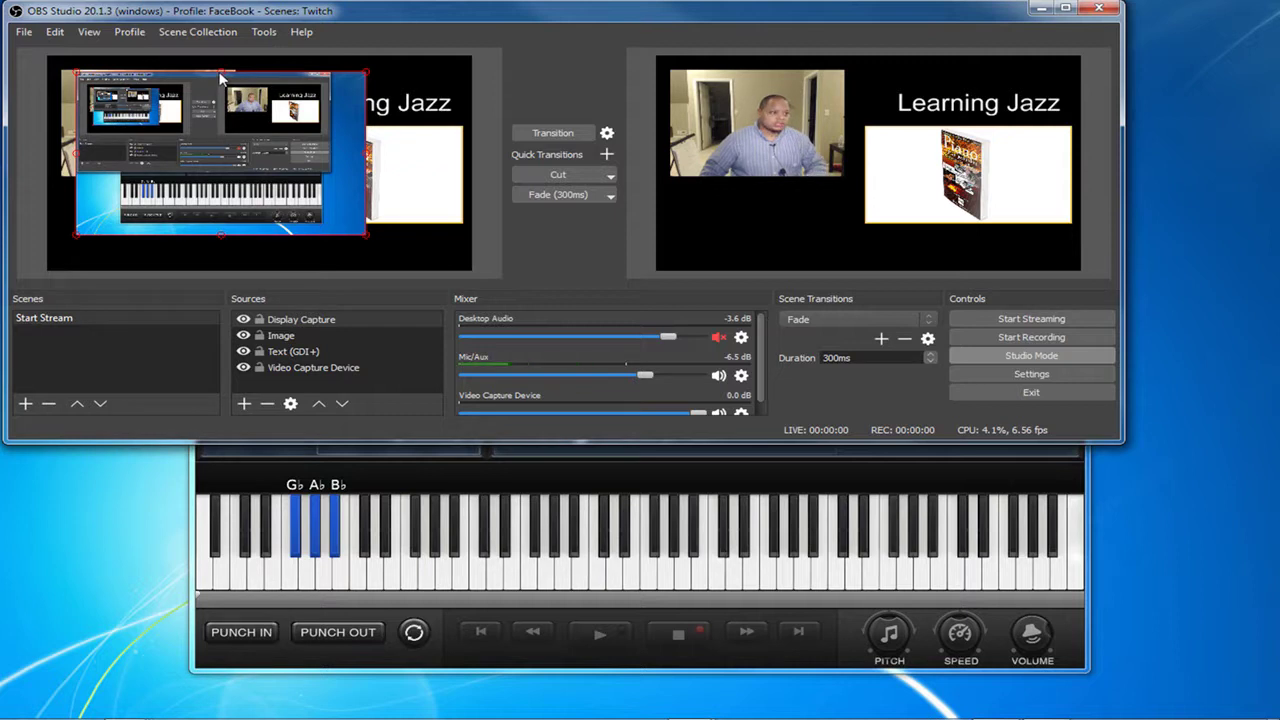
{"action": "left_click_drag", "start_coordinate": [79, 73], "coordinate": [57, 66]}
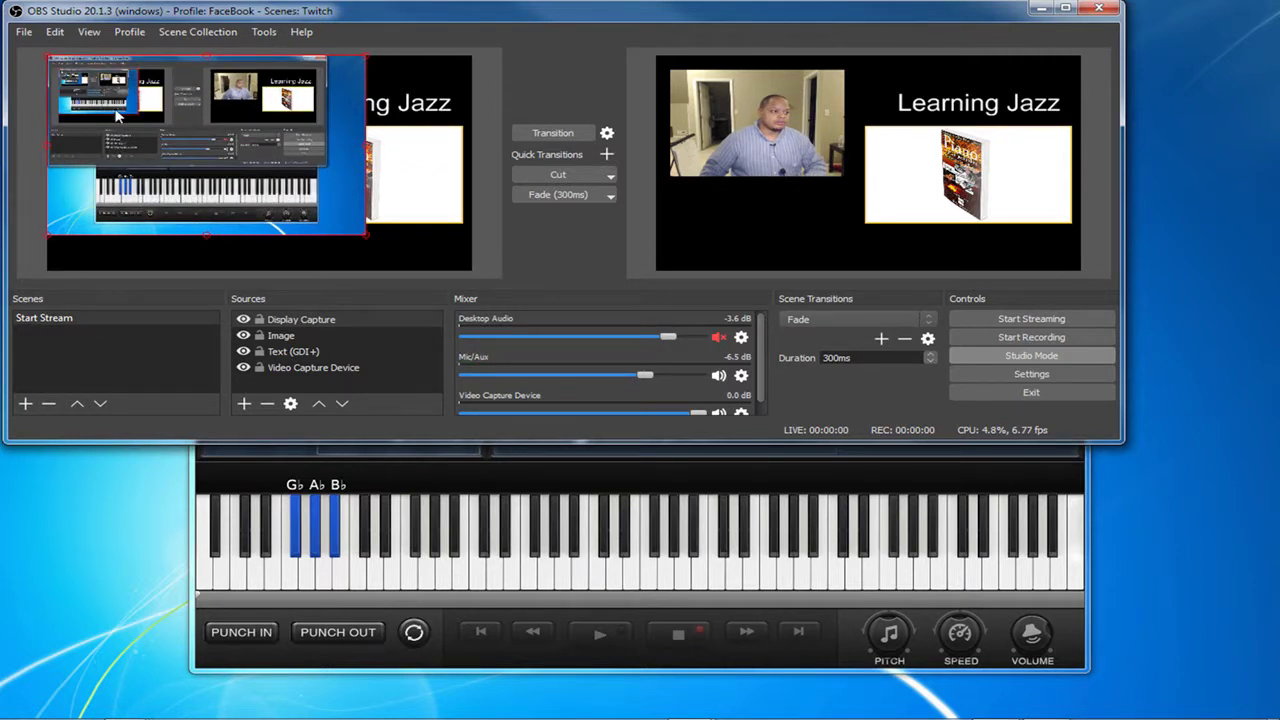
{"action": "left_click_drag", "start_coordinate": [366, 235], "coordinate": [452, 288]}
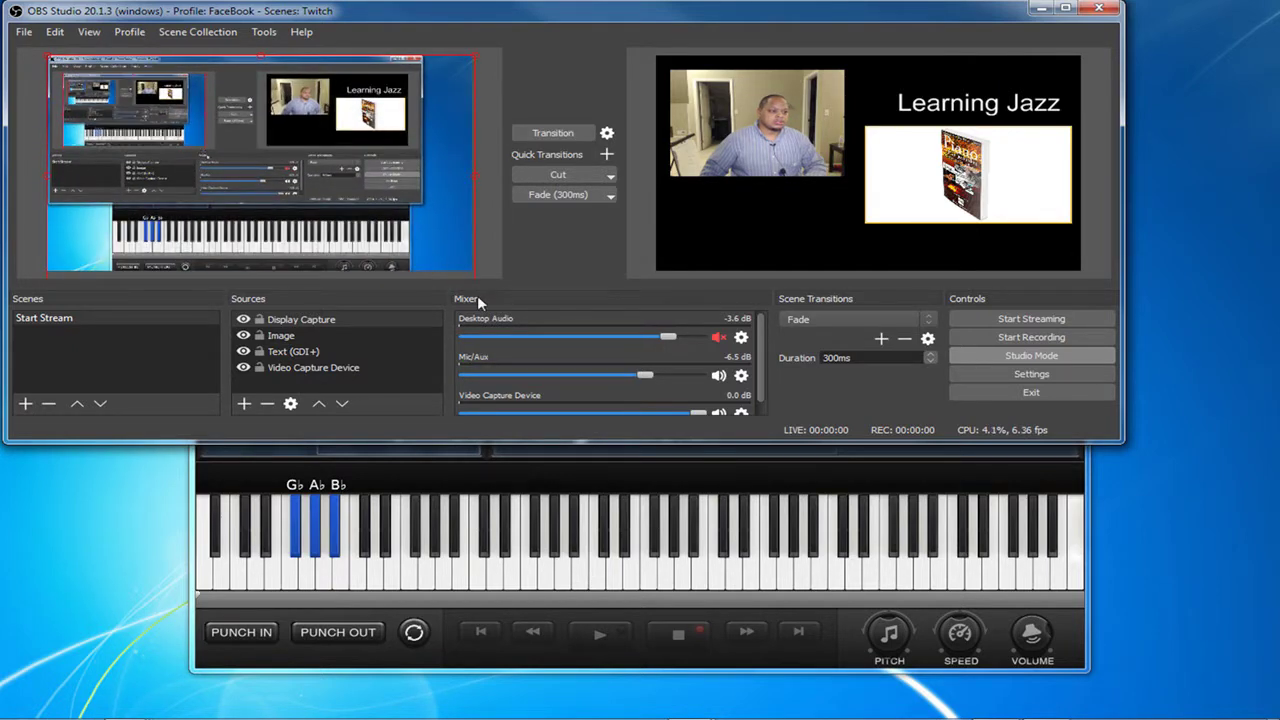
{"action": "left_click_drag", "start_coordinate": [451, 278], "coordinate": [437, 266]}
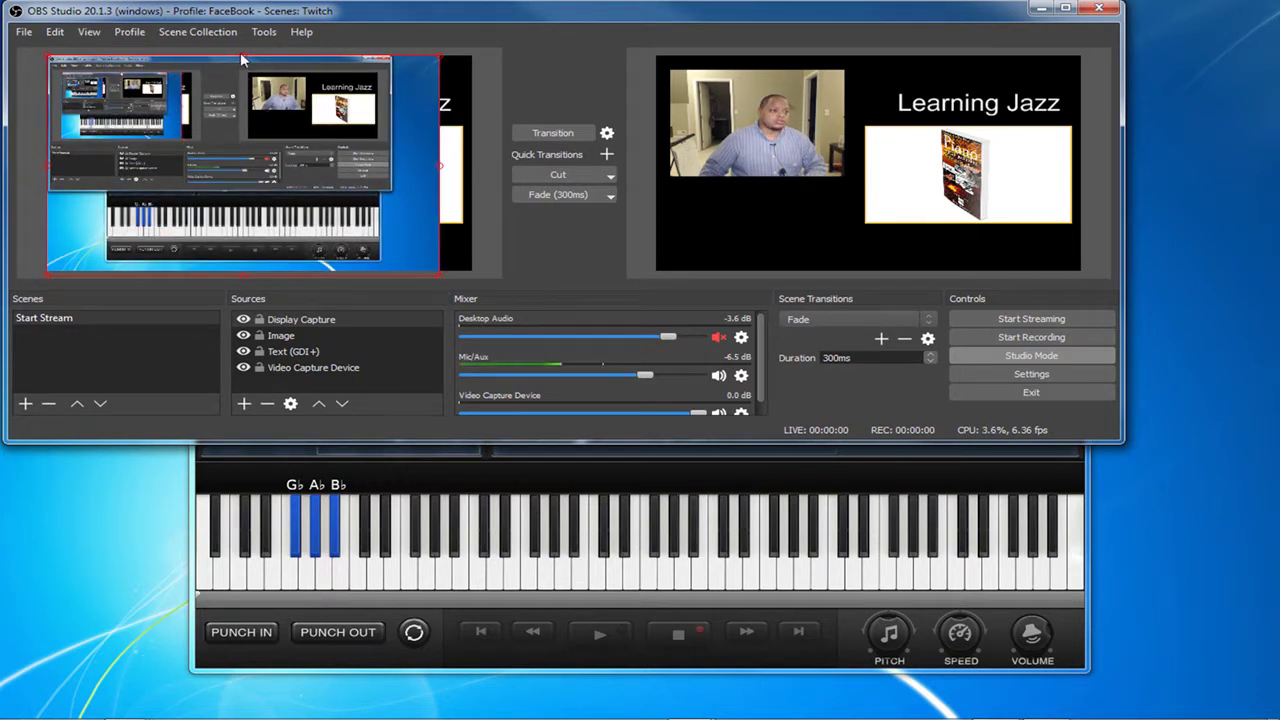
- Crop the display capture on all four sides so that only the virtual piano's keyboard remains
{"action": "left_click_drag", "start_coordinate": [240, 56], "coordinate": [235, 210]}
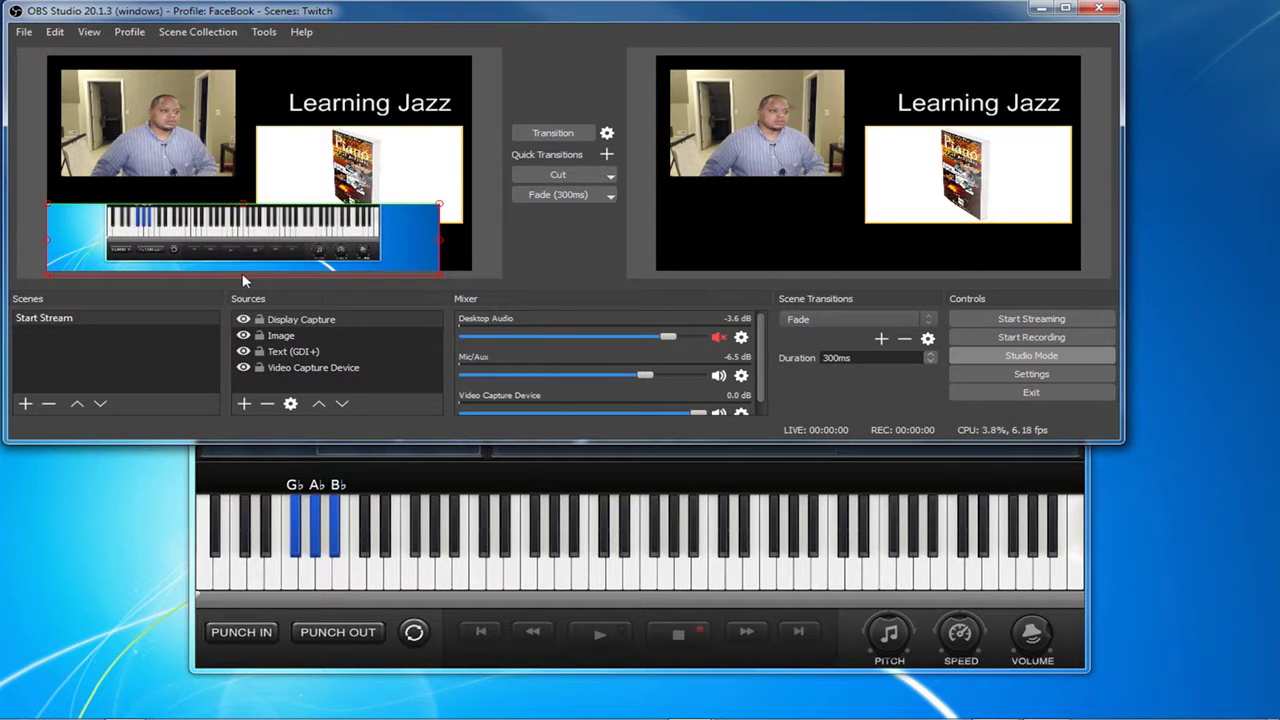
{"action": "left_click_drag", "start_coordinate": [242, 273], "coordinate": [239, 243]}
{"action": "left_click_drag", "start_coordinate": [438, 230], "coordinate": [385, 230]}
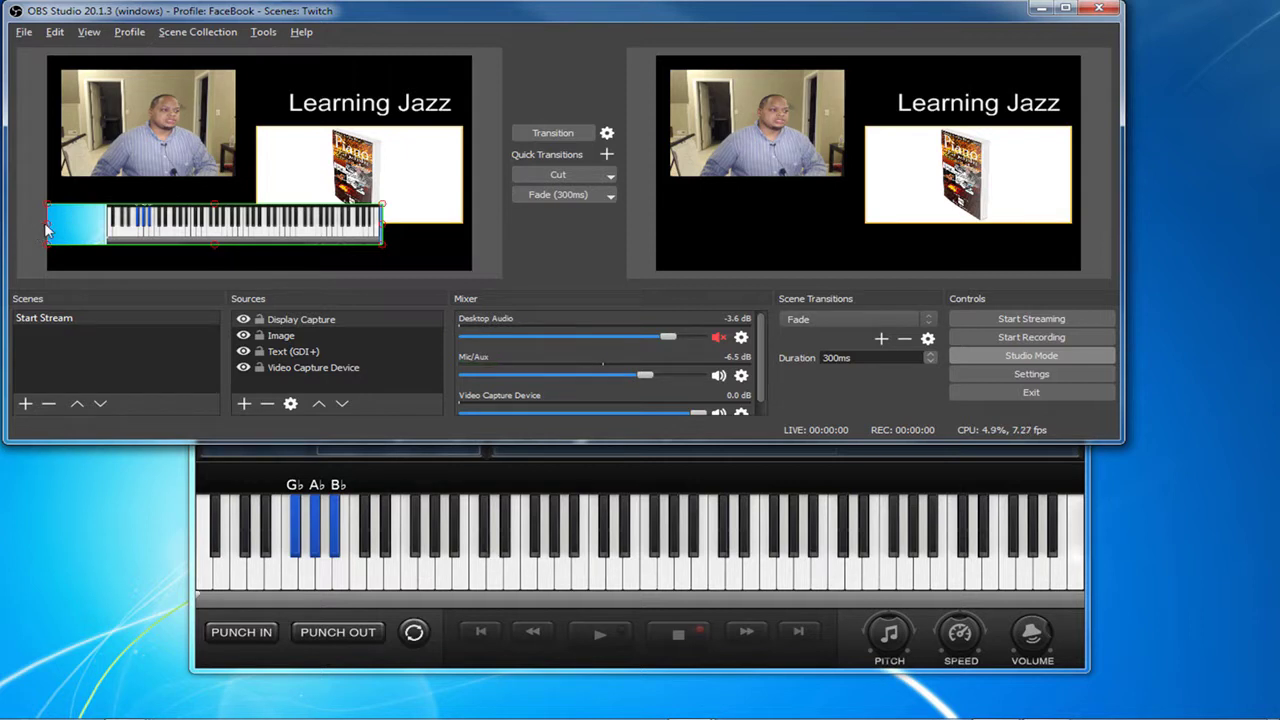
{"action": "left_click_drag", "start_coordinate": [46, 230], "coordinate": [106, 237]}
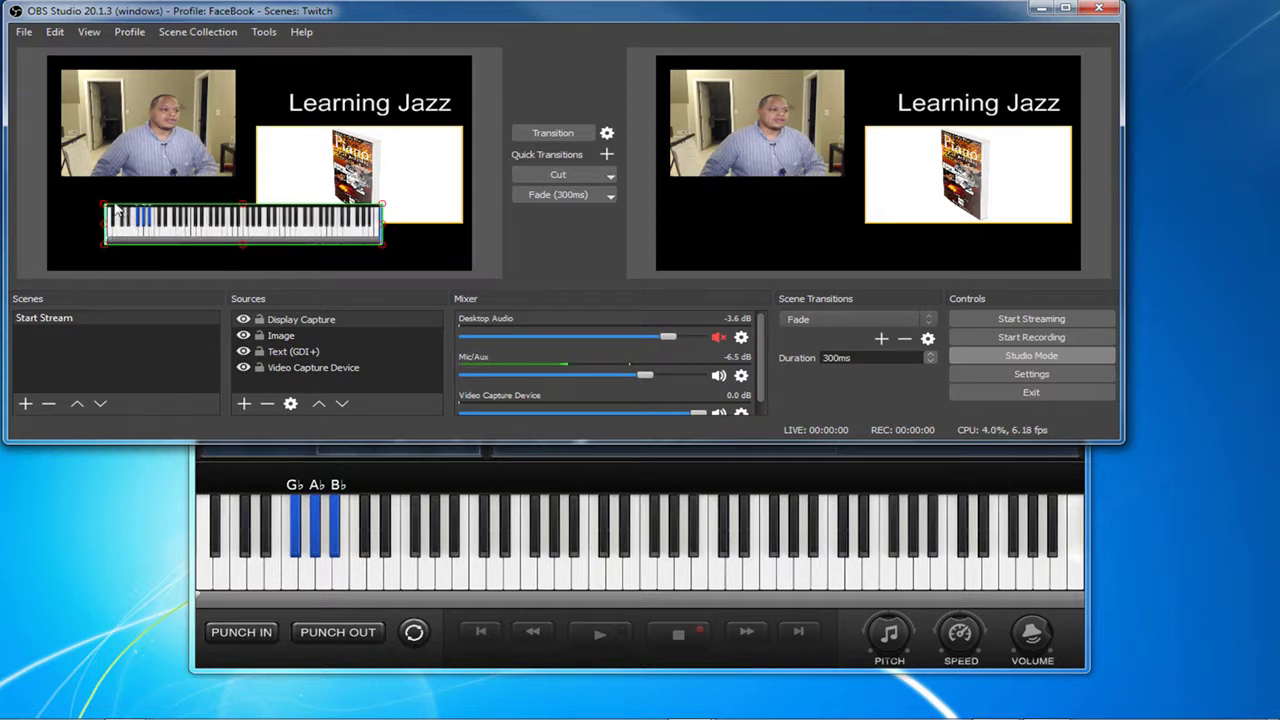
- Enlarge the cropped keyboard to the full canvas width along the canvas's lower edge and transition it to the program output
{"action": "left_click_drag", "start_coordinate": [104, 205], "coordinate": [55, 198]}
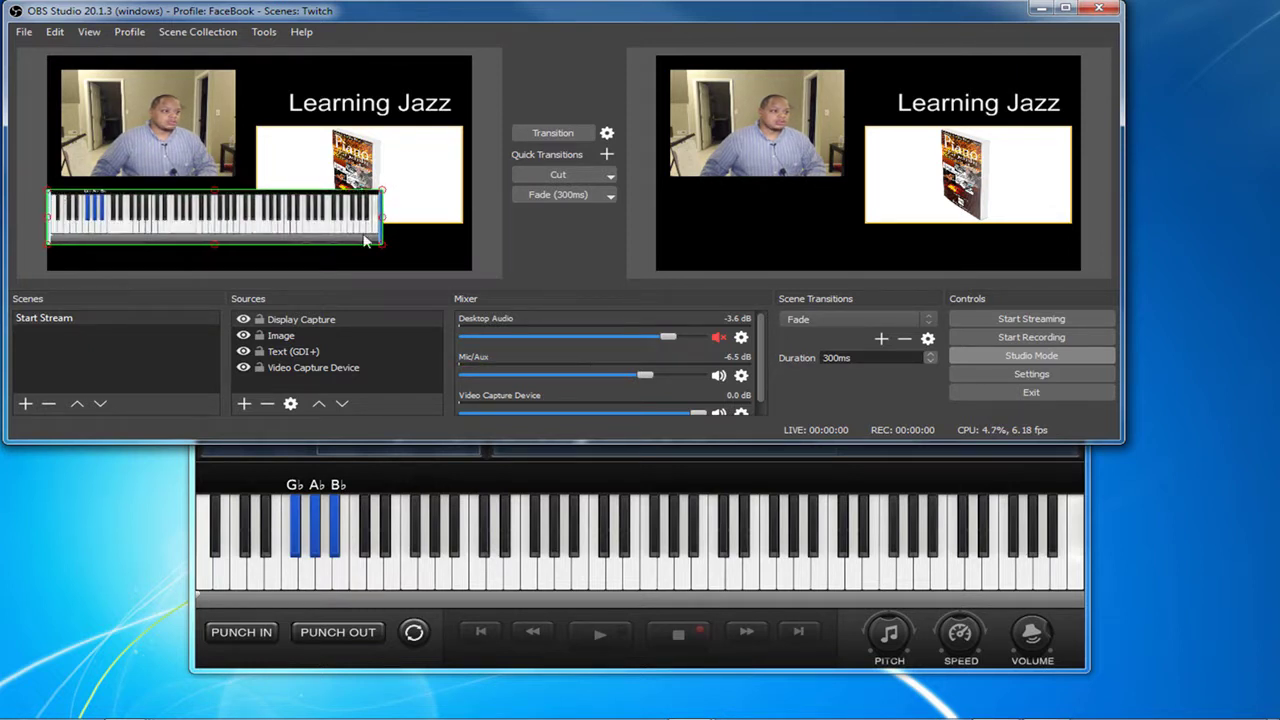
{"action": "left_click_drag", "start_coordinate": [381, 243], "coordinate": [466, 270]}
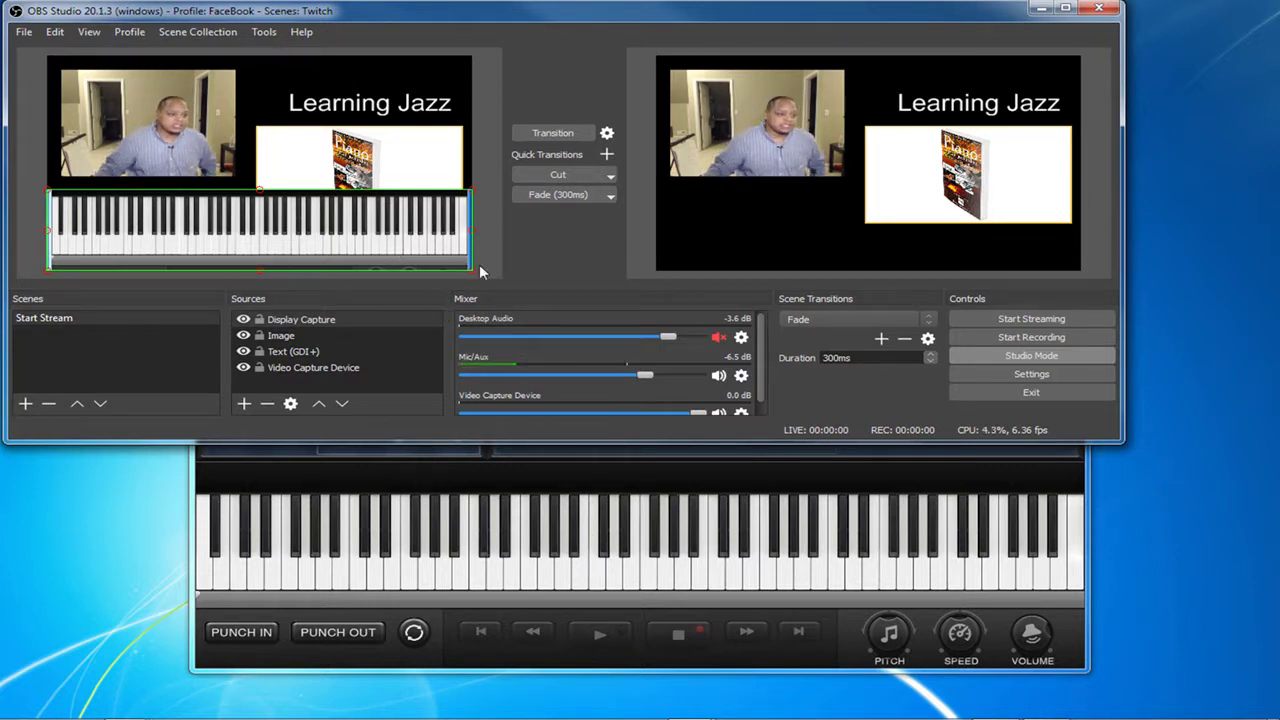
{"action": "left_click", "coordinate": [564, 136]}
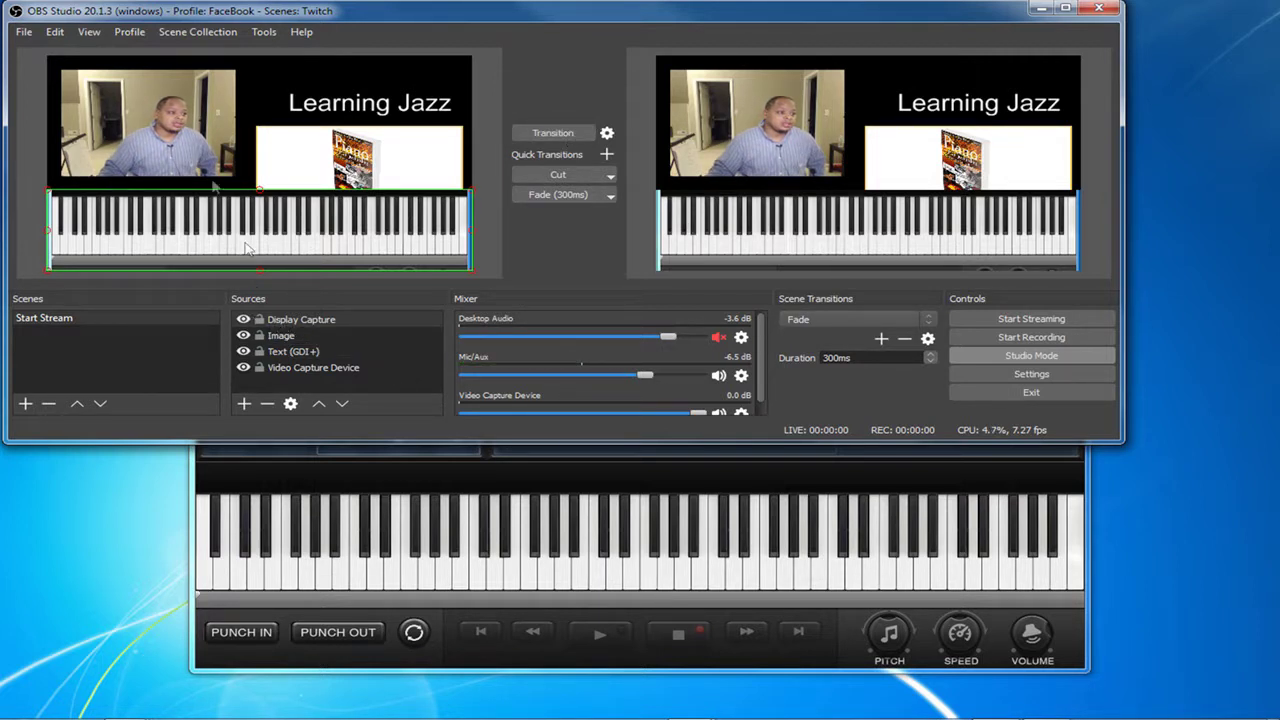
- Hide the Video Capture Device source and transition the scene without the webcam to the program output
{"action": "left_click", "coordinate": [166, 117]}
{"action": "left_click", "coordinate": [245, 336]}
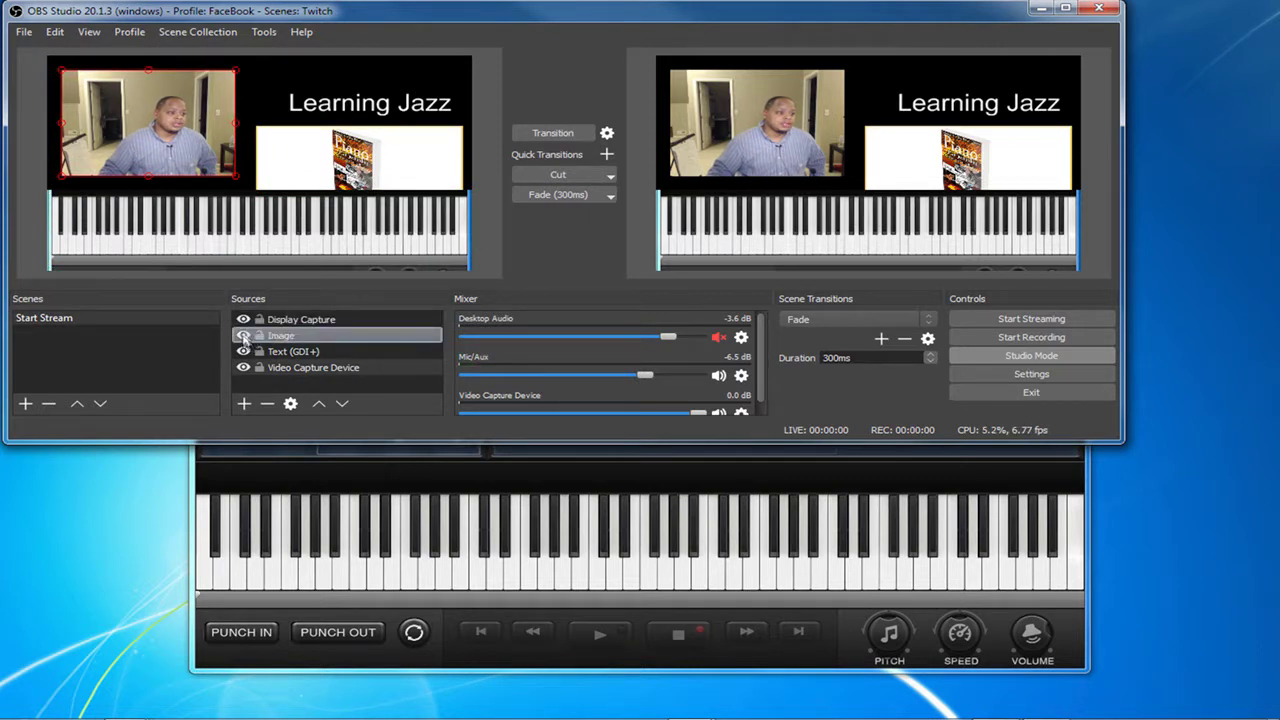
{"action": "left_click", "coordinate": [244, 322]}
{"action": "left_click", "coordinate": [243, 321]}
{"action": "left_click", "coordinate": [243, 321]}
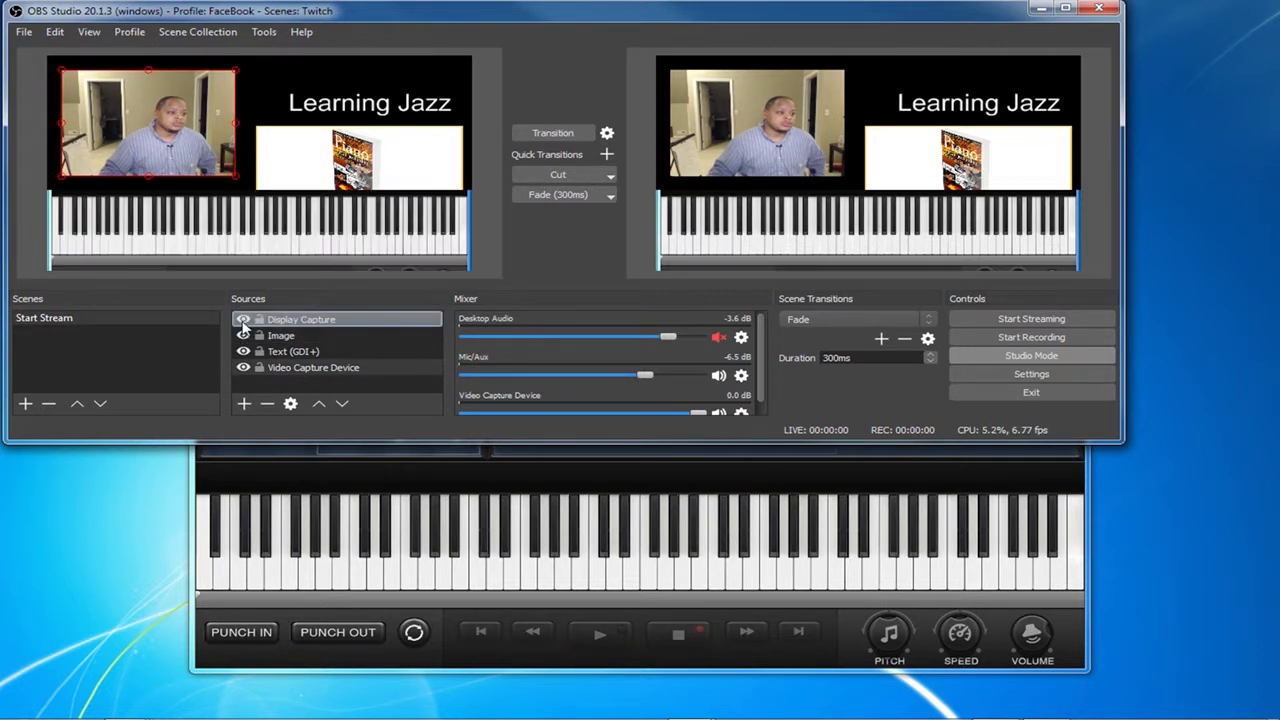
{"action": "left_click", "coordinate": [243, 368]}
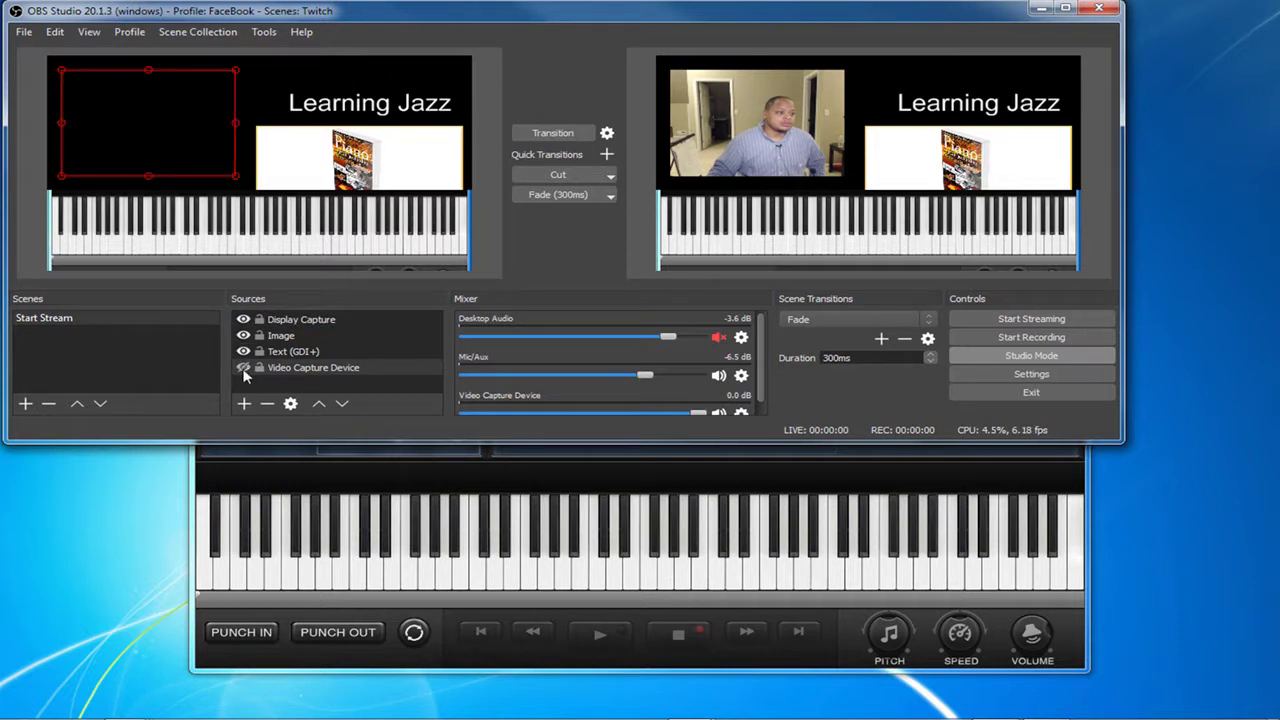
{"action": "left_click", "coordinate": [560, 132]}
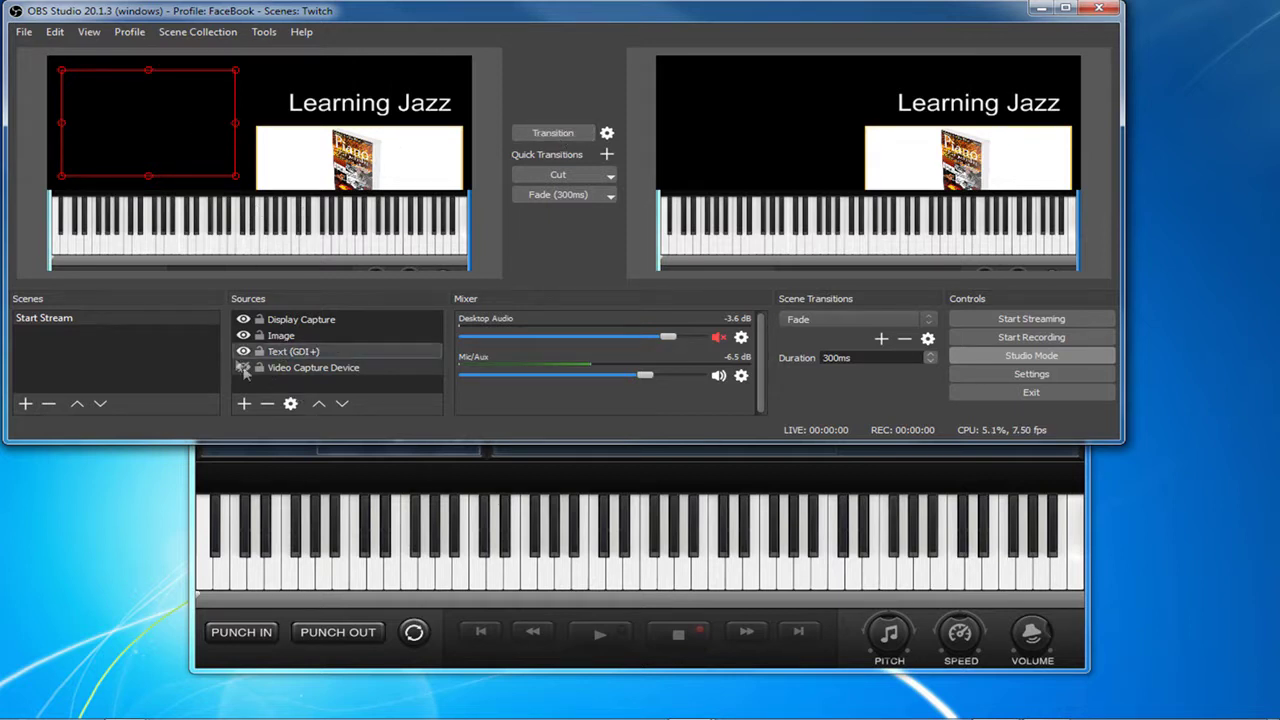
- Make the Video Capture Device source visible again and transition the scene with the webcam to the program output
{"action": "left_click", "coordinate": [240, 368]}
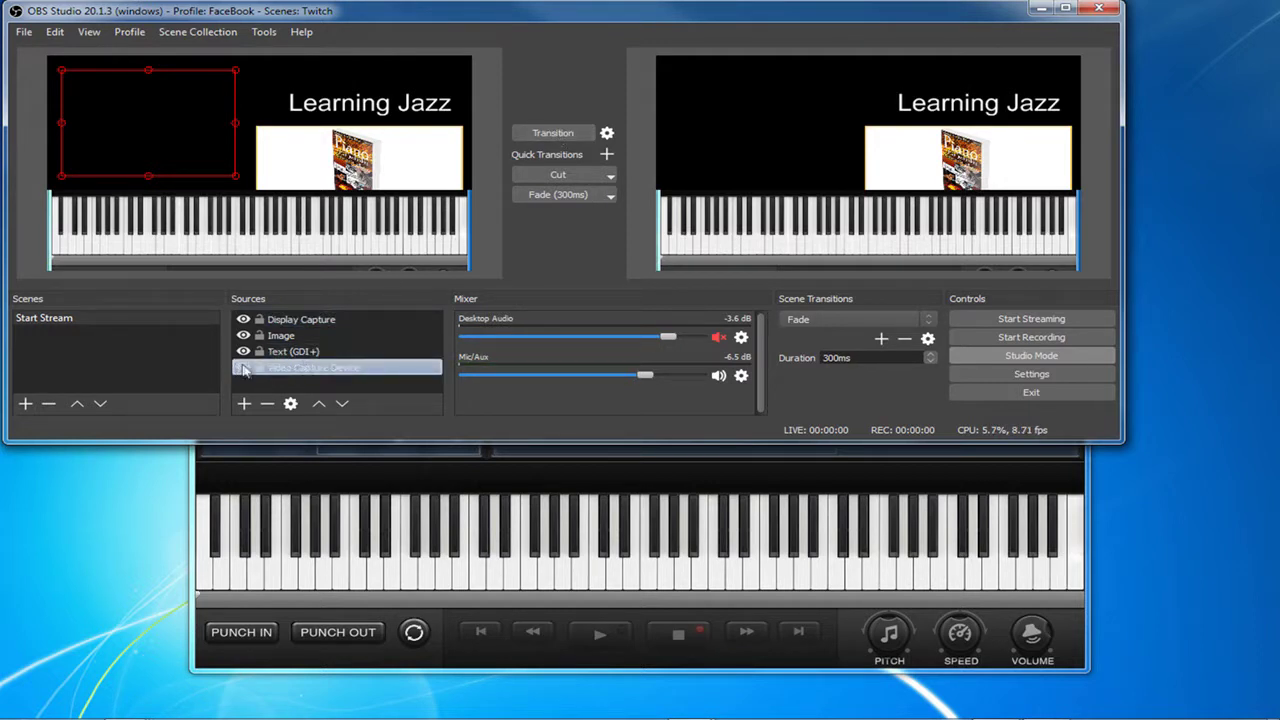
{"action": "left_click", "coordinate": [243, 368]}
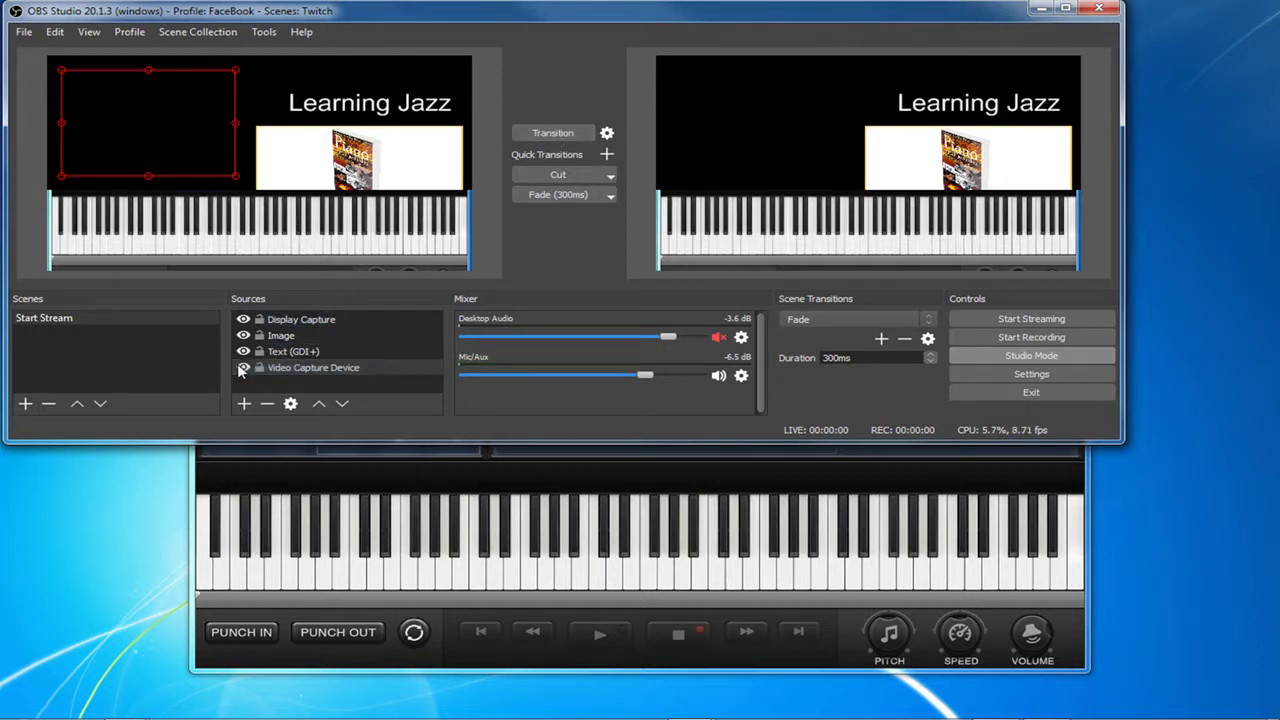
{"action": "left_click", "coordinate": [560, 139]}
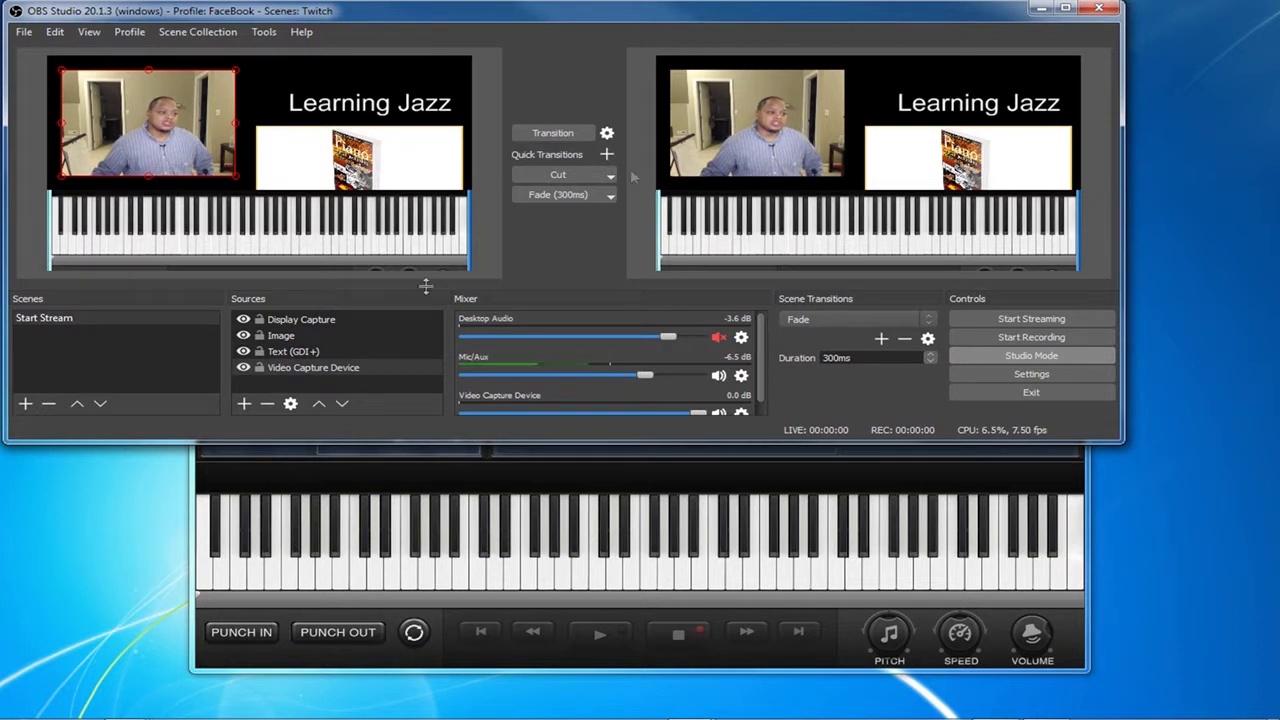
- Add a new scene named Scene 2 and create a new Media Source in it
{"action": "left_click", "coordinate": [27, 404]}
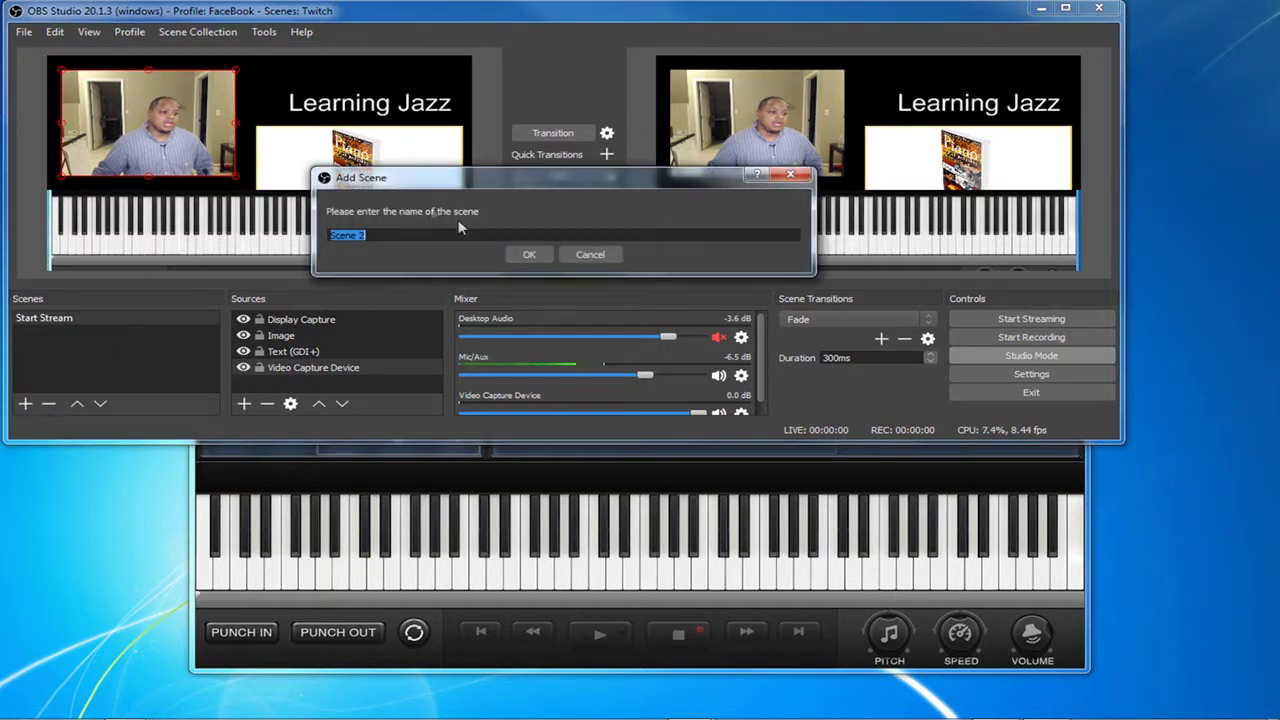
{"action": "left_click", "coordinate": [529, 253]}
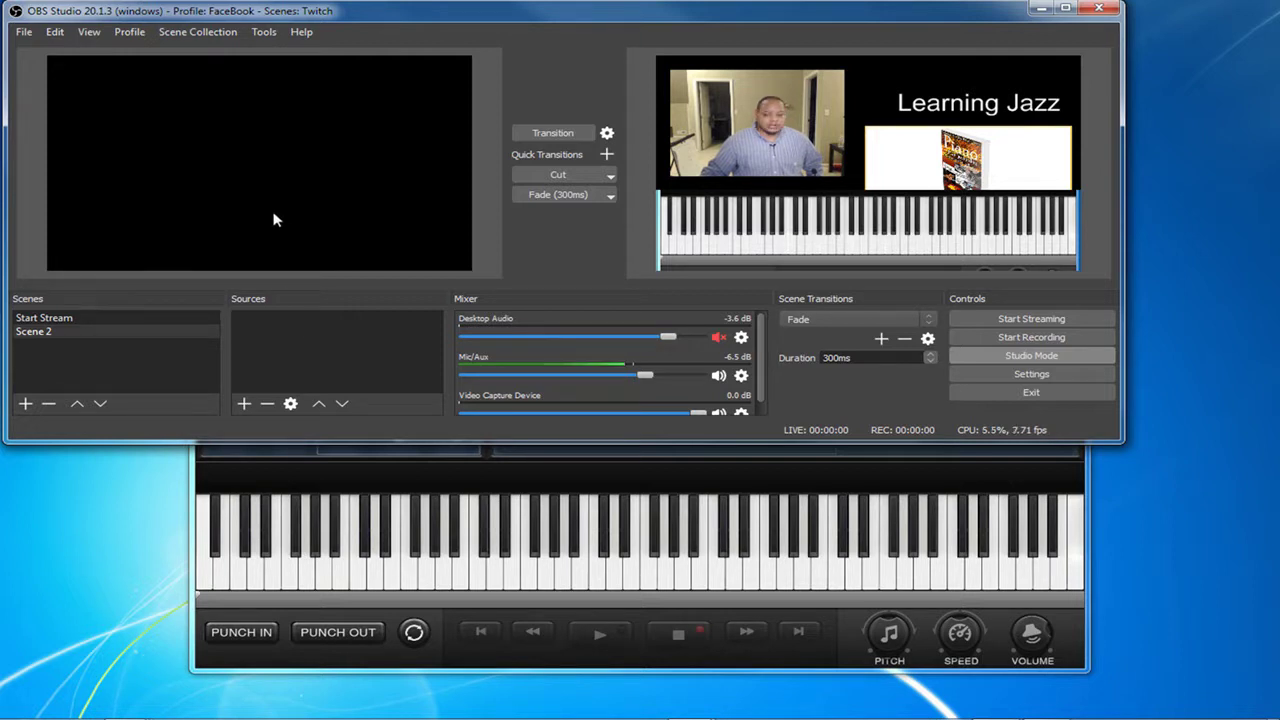
{"action": "left_click", "coordinate": [244, 403]}
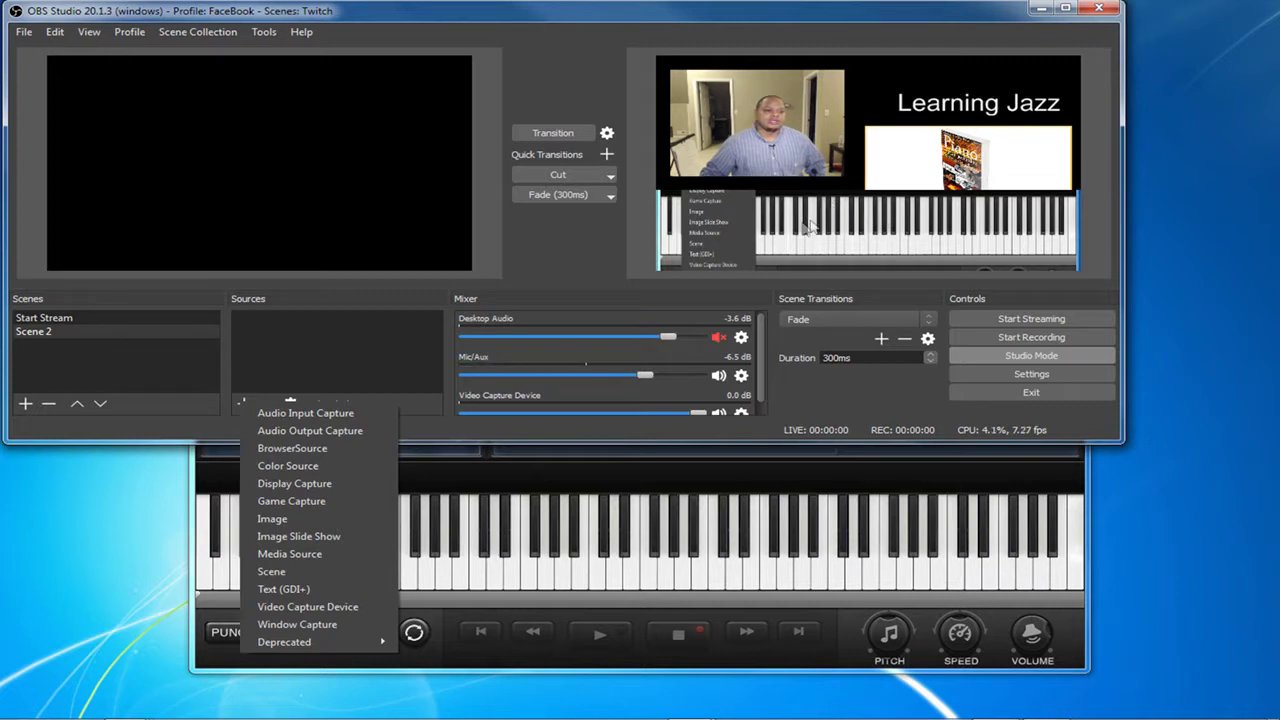
{"action": "left_click", "coordinate": [310, 554]}
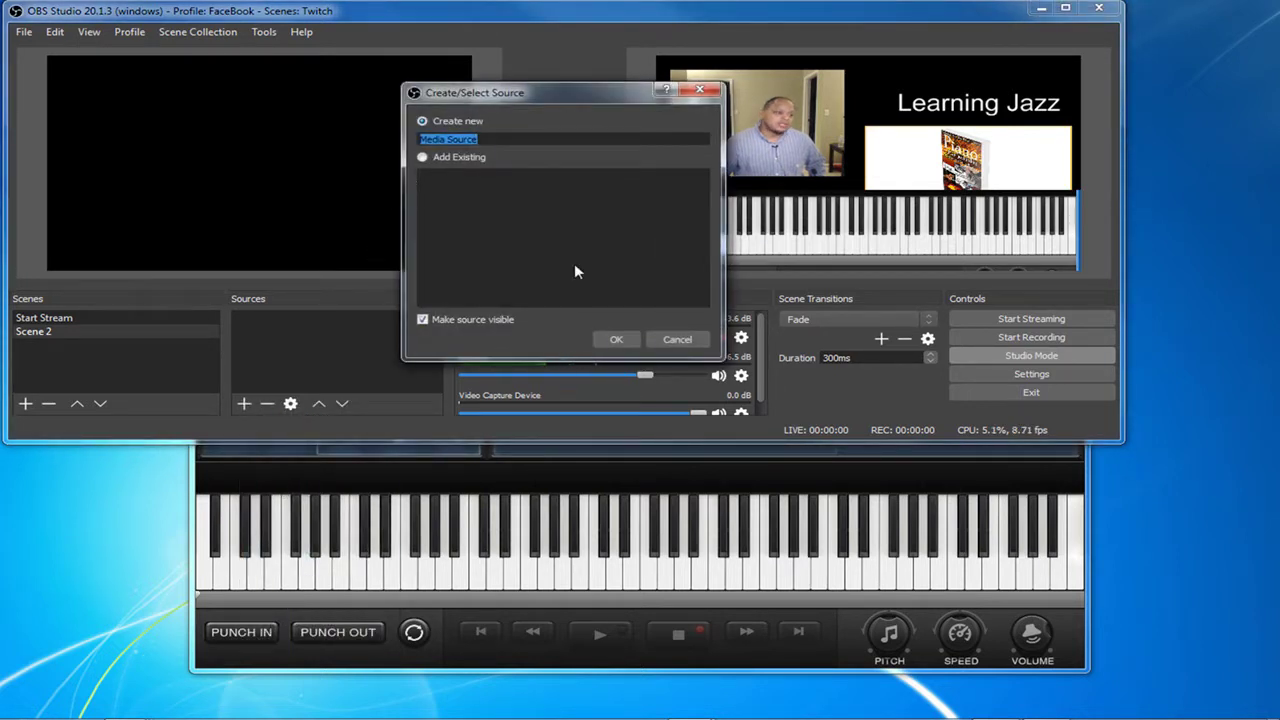
{"action": "left_click", "coordinate": [618, 340]}
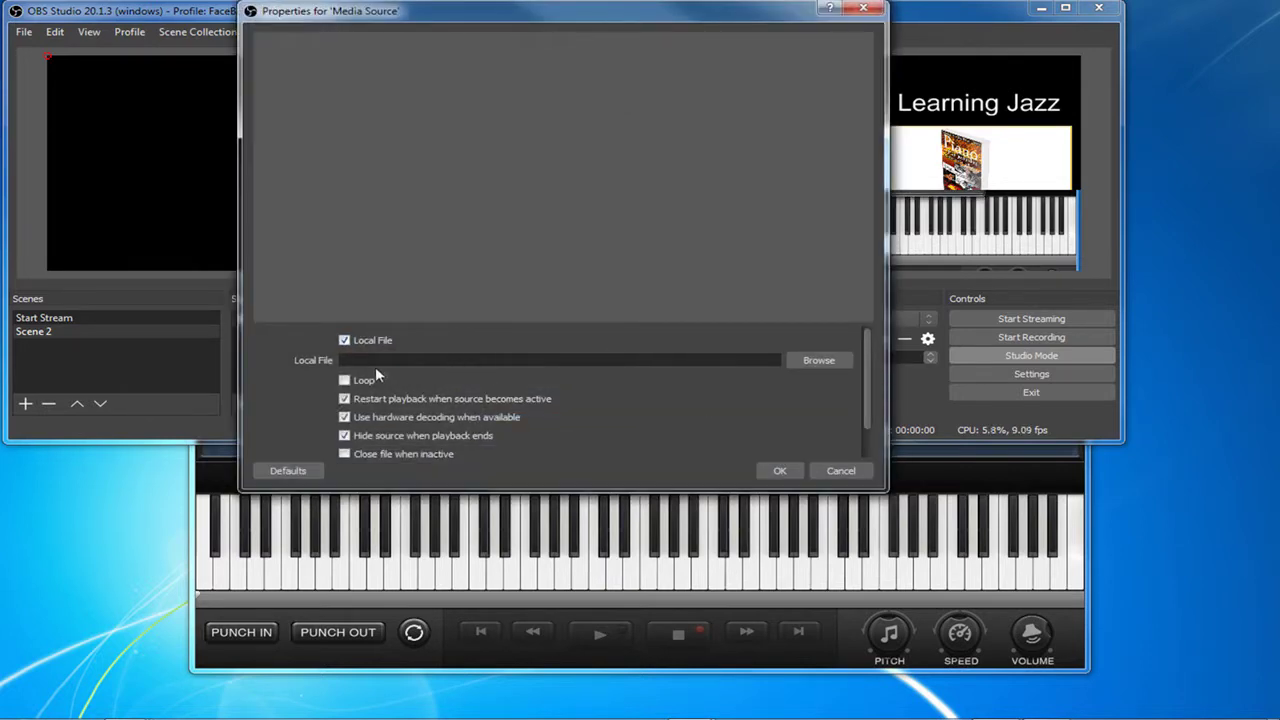
- Use the video "6 Common Mistakes Made by Bass Players and How to Avoid Them" from the FidLew folder in the Videos library as the media source's local file
{"action": "left_click", "coordinate": [815, 362]}
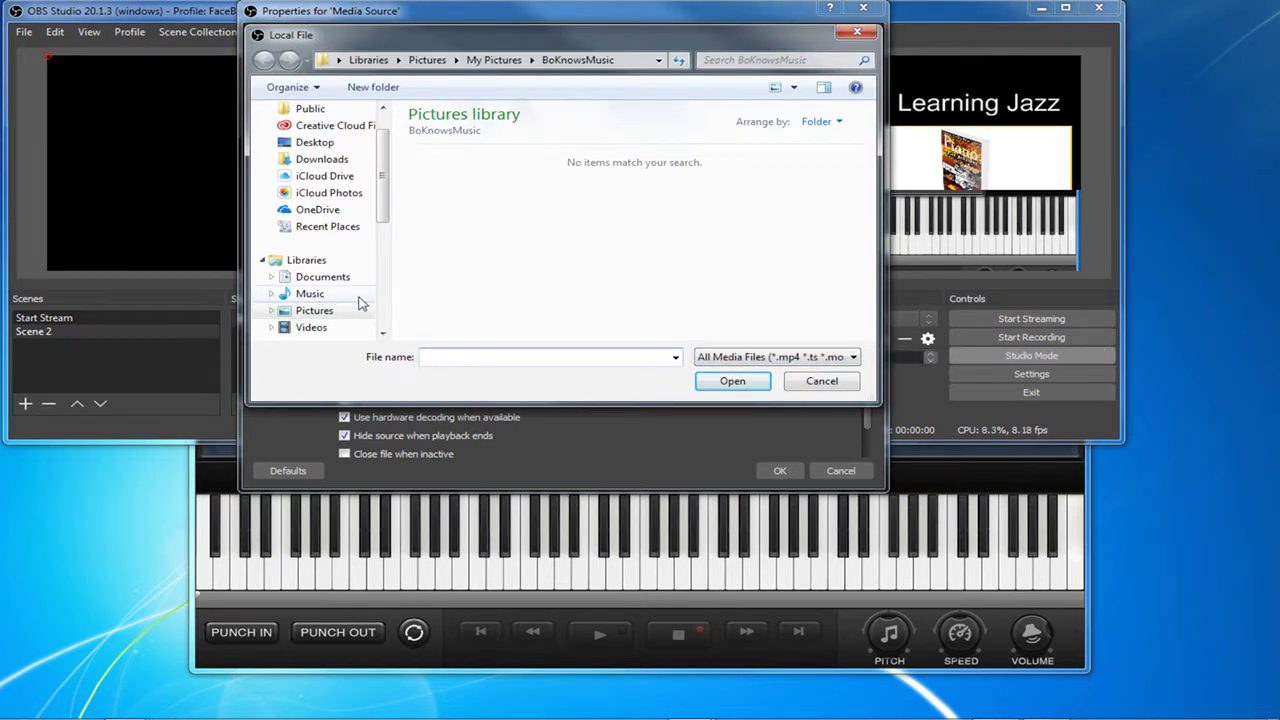
{"action": "left_click", "coordinate": [313, 329]}
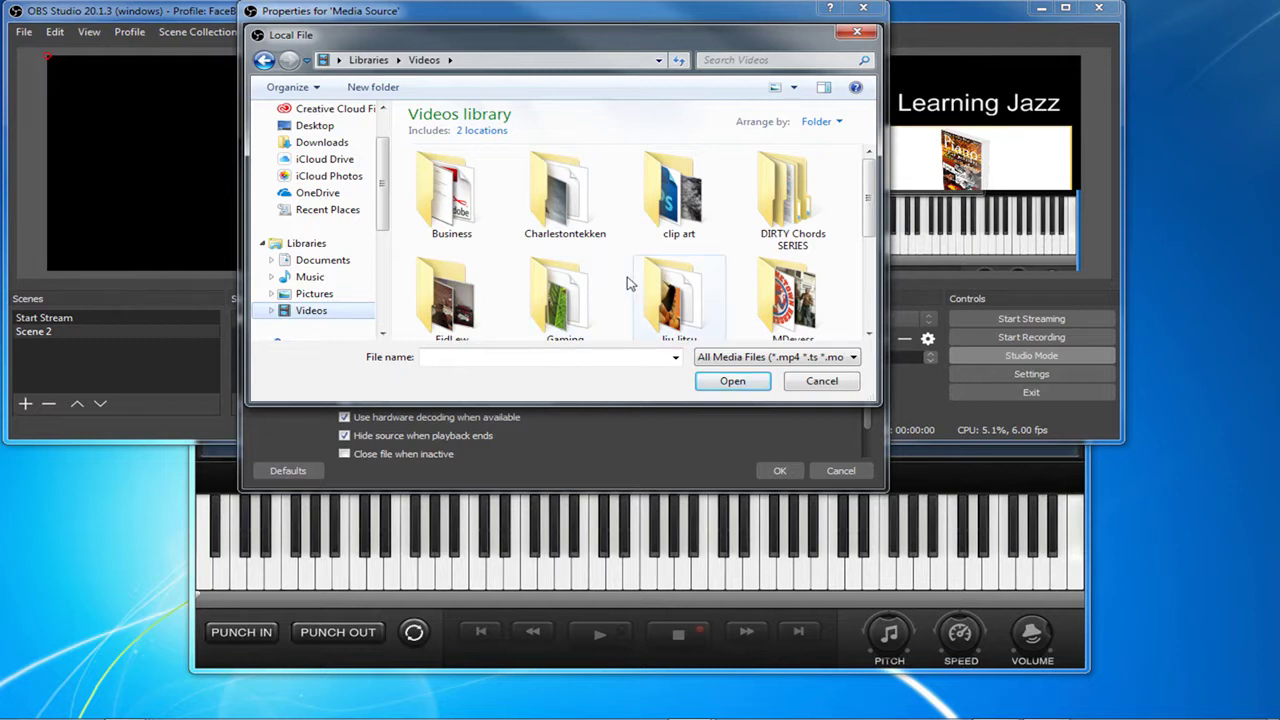
{"action": "double_click", "coordinate": [447, 300]}
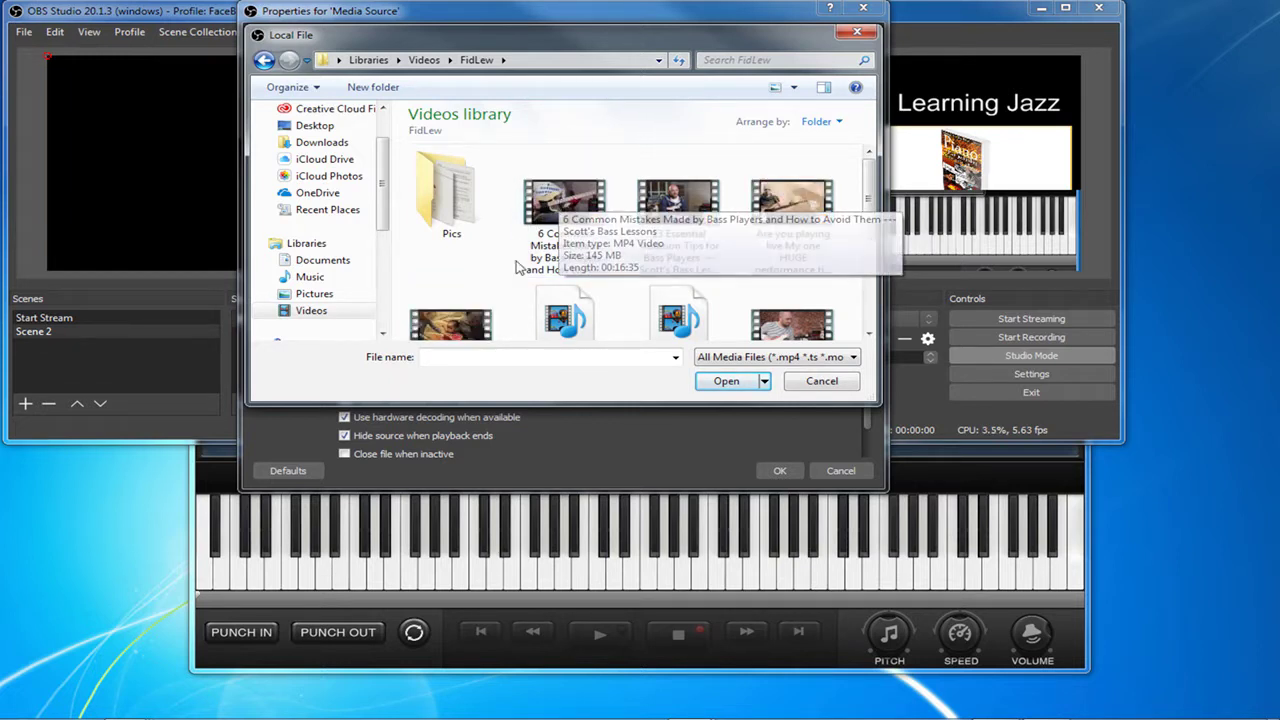
{"action": "left_click", "coordinate": [561, 205]}
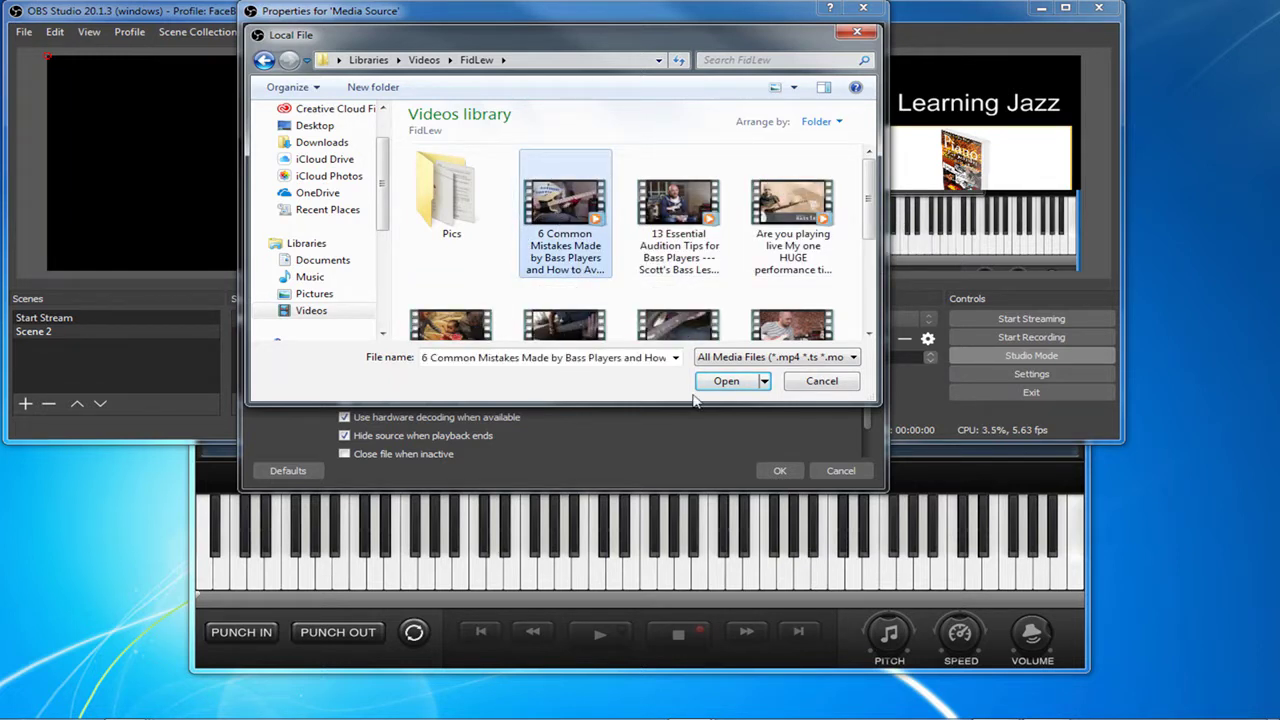
{"action": "left_click", "coordinate": [717, 381]}
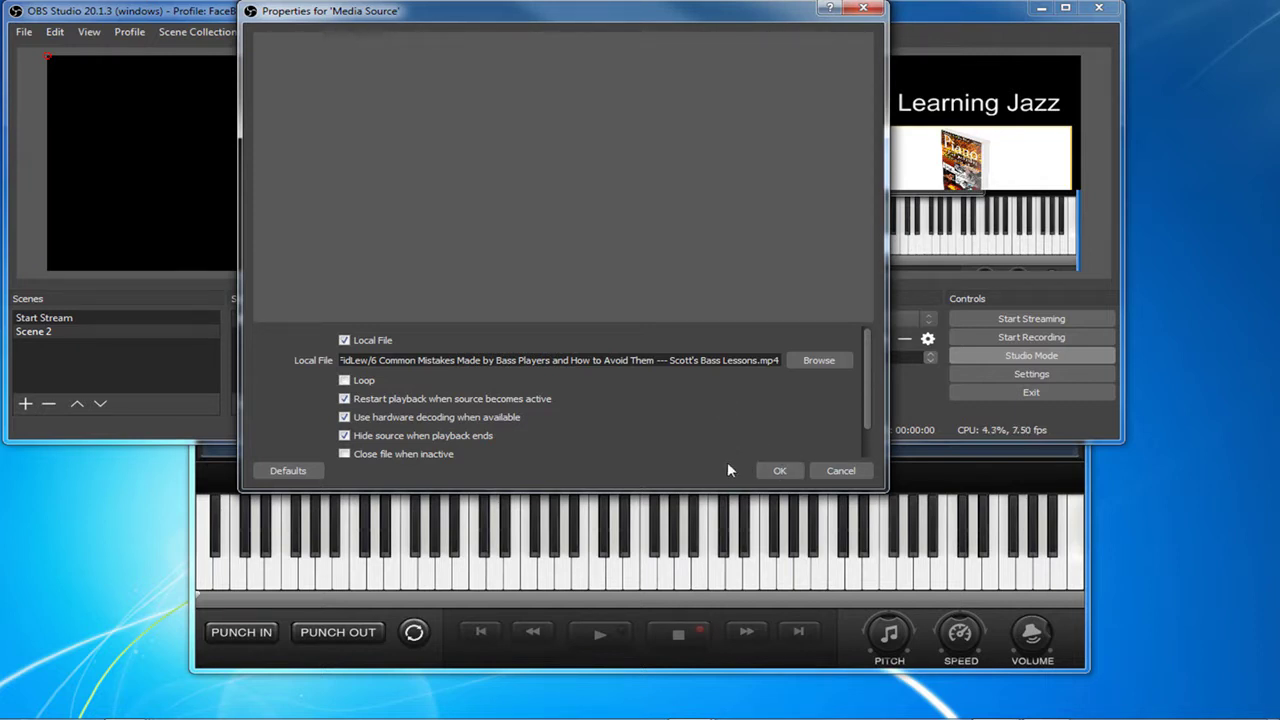
{"action": "left_click", "coordinate": [778, 474]}
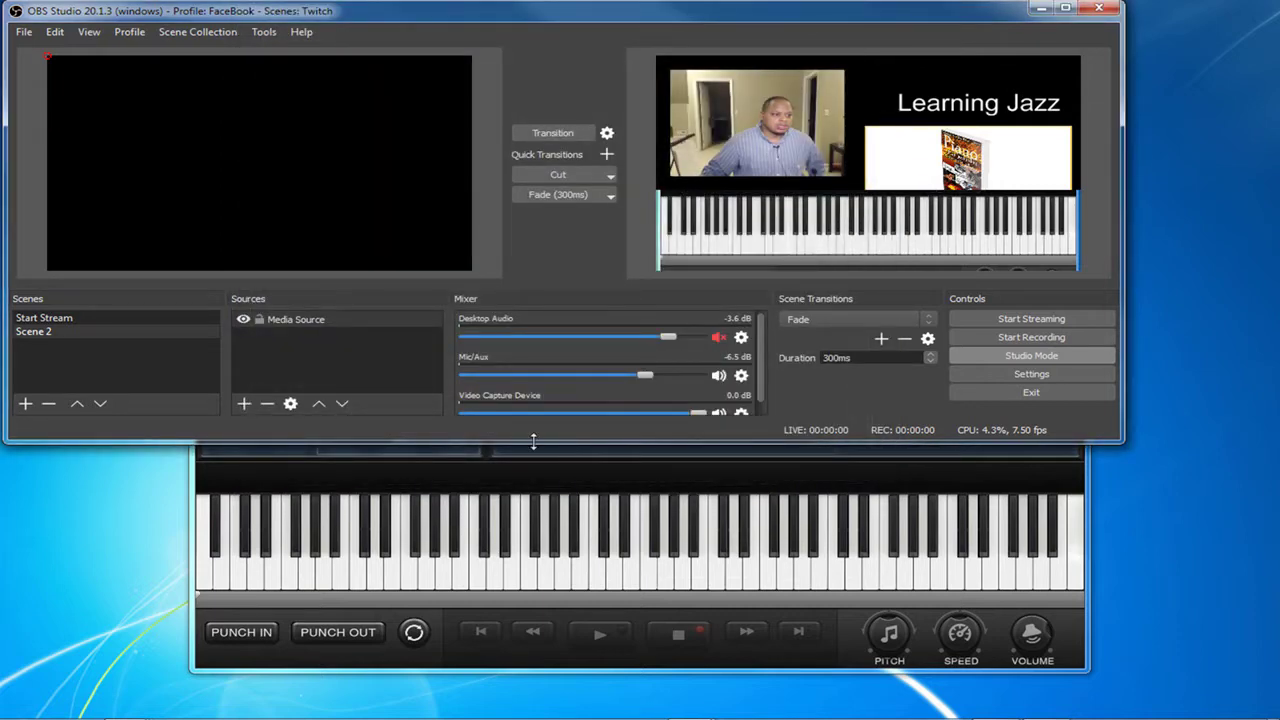
- Transition Scene 2 with the bass video to the program output and switch back to the Start Stream scene
{"action": "left_click", "coordinate": [549, 136]}
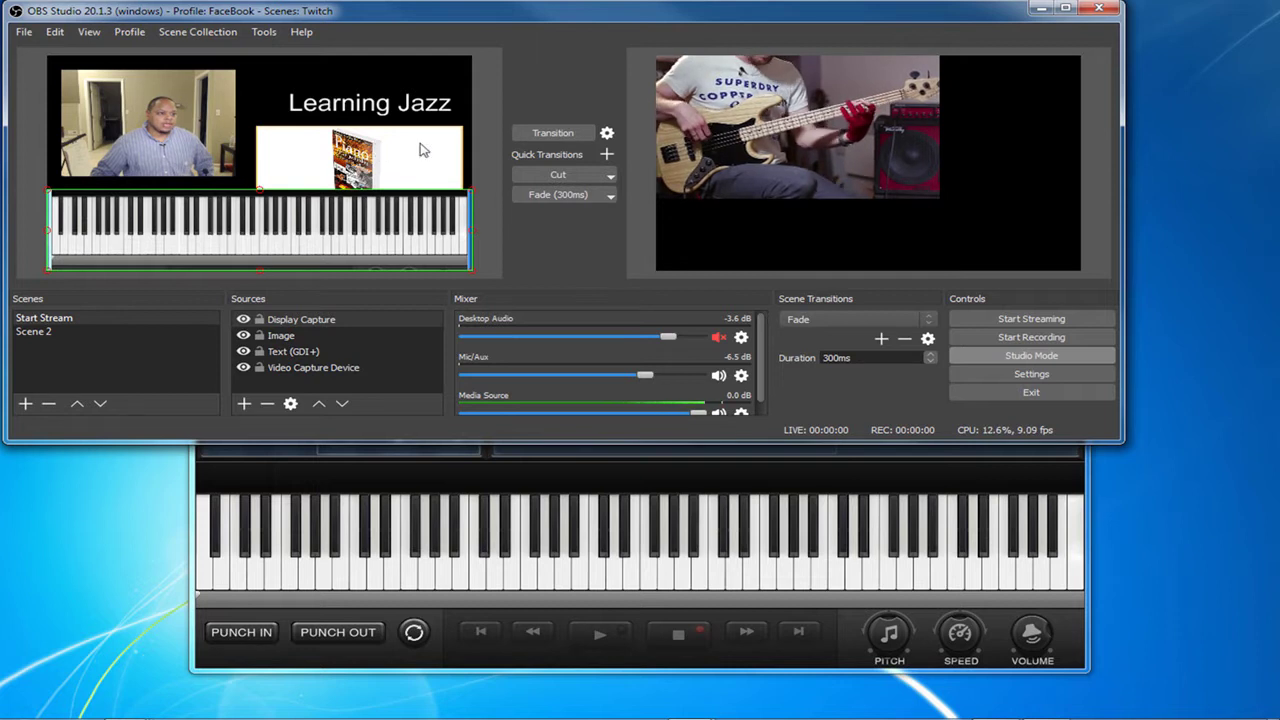
{"action": "left_click", "coordinate": [544, 134]}
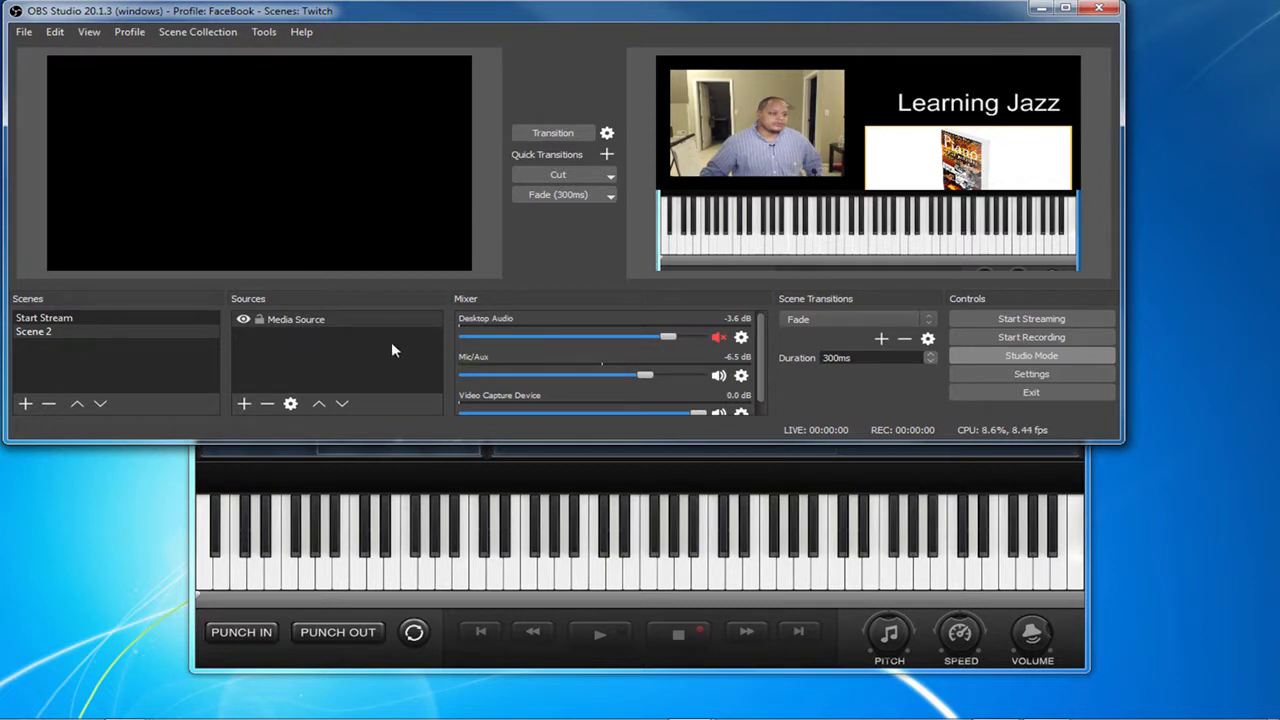
{"action": "left_click", "coordinate": [244, 403]}
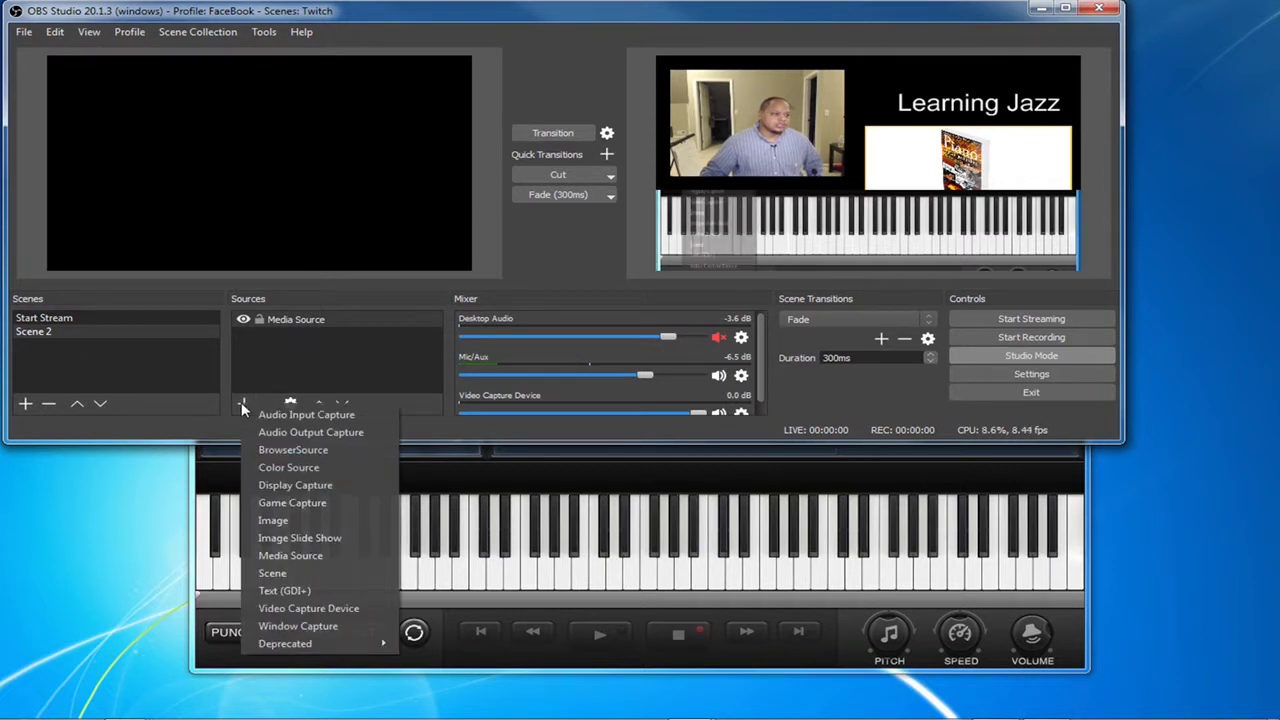
{"action": "left_click", "coordinate": [312, 484]}
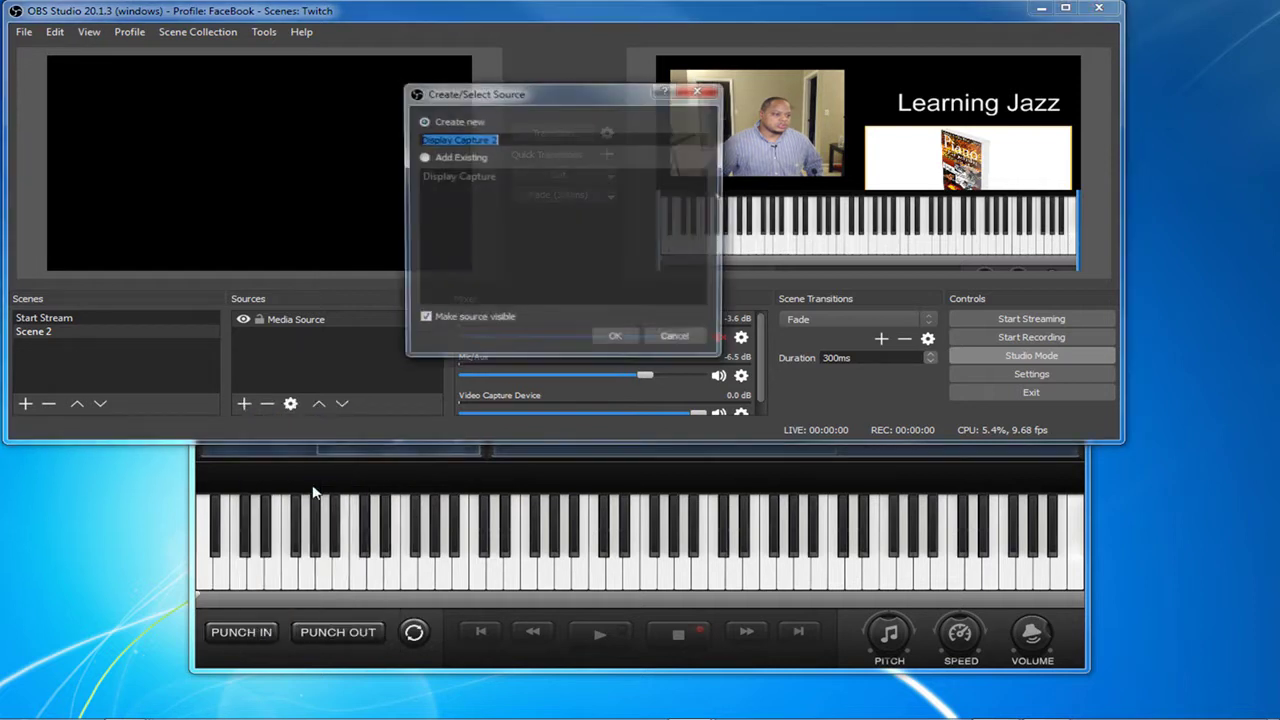
{"action": "left_click", "coordinate": [422, 158]}
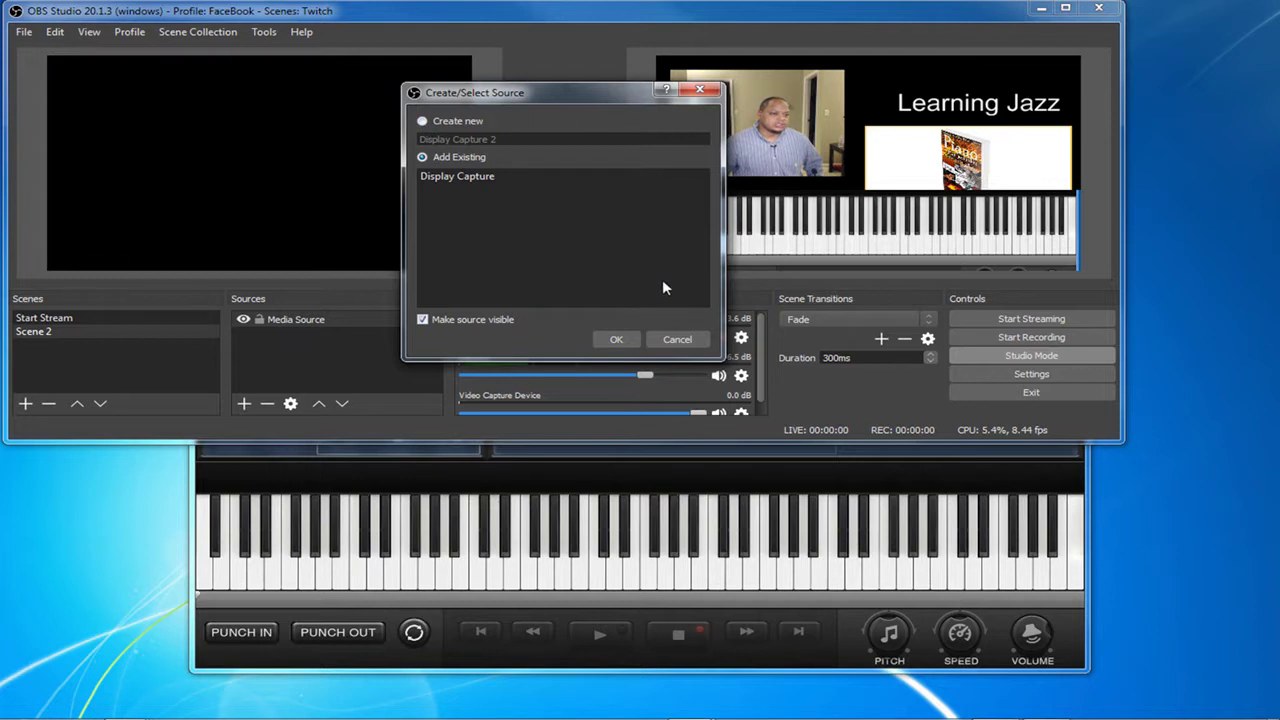
{"action": "left_click", "coordinate": [677, 340]}
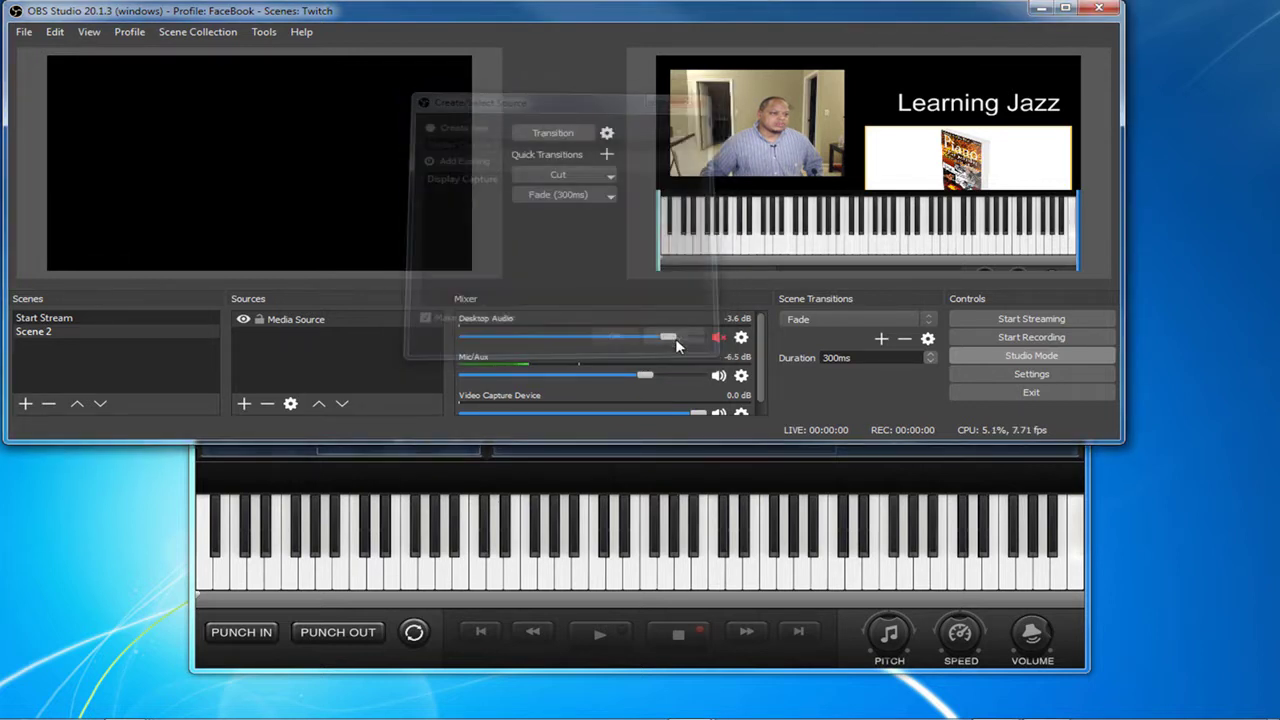
- Add the existing Video Capture Device as a source in Scene 2
{"action": "left_click", "coordinate": [244, 404]}
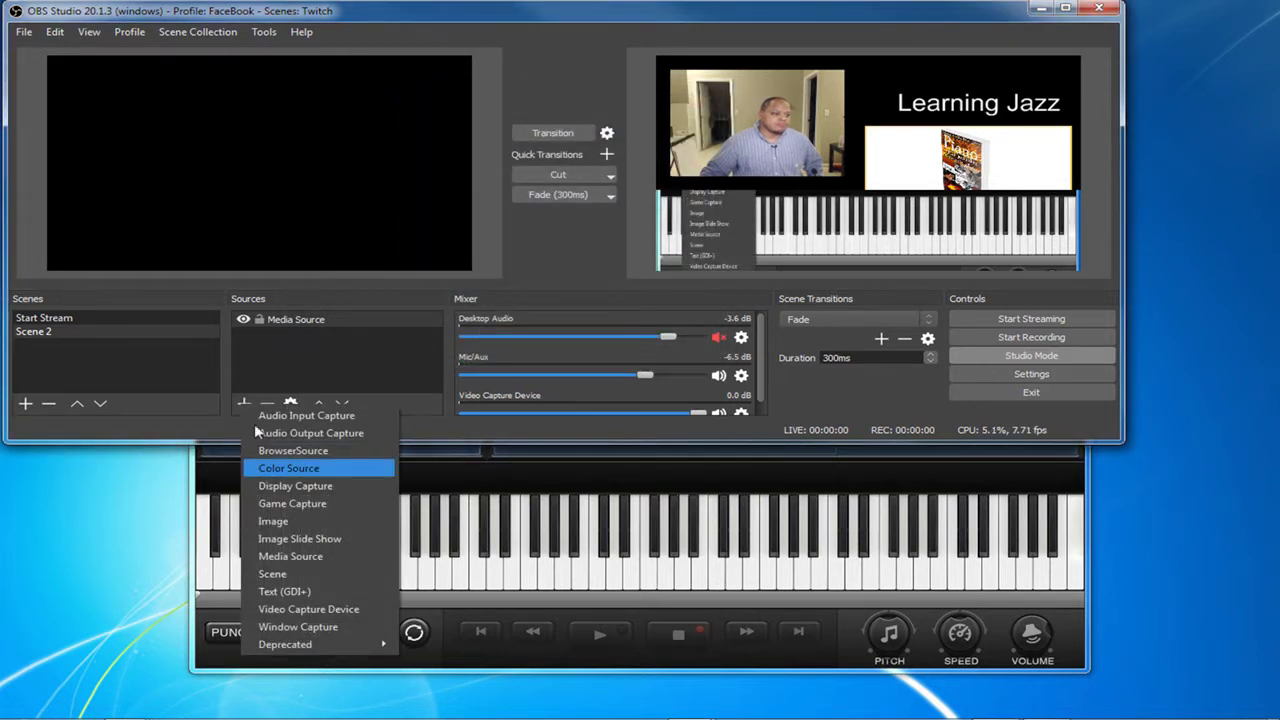
{"action": "left_click", "coordinate": [304, 611]}
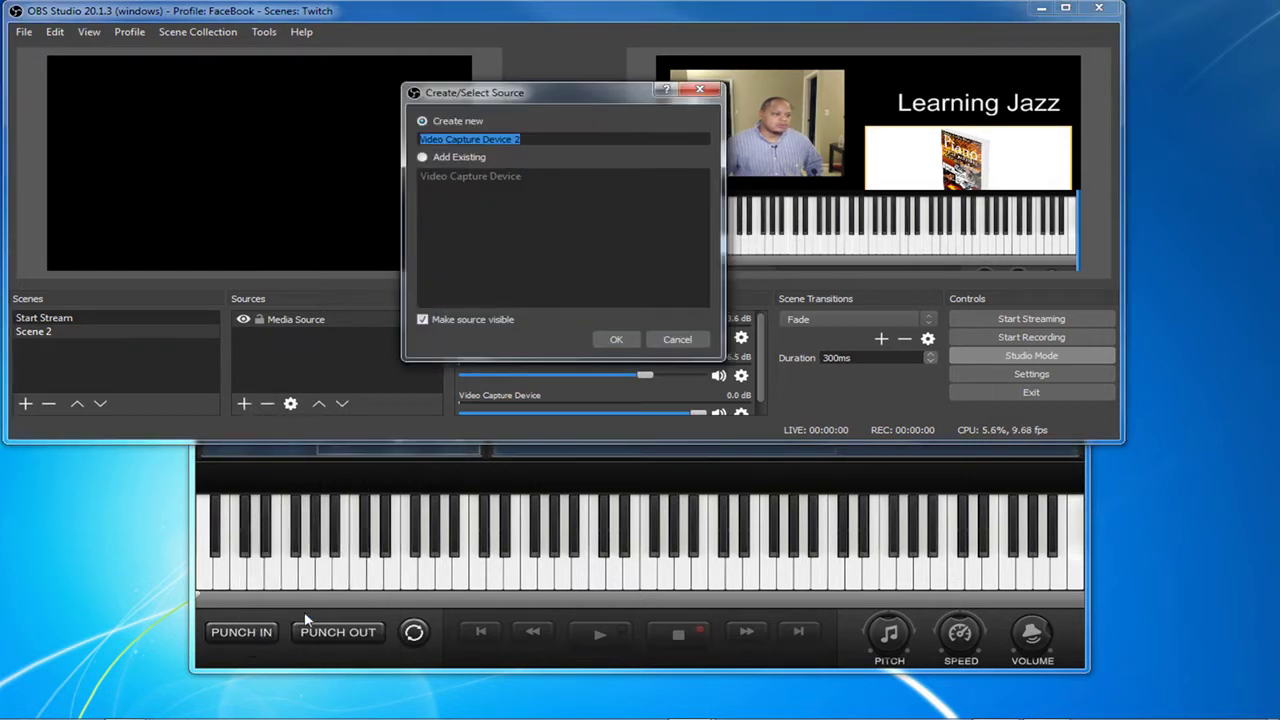
{"action": "left_click", "coordinate": [440, 157]}
{"action": "left_click", "coordinate": [453, 176]}
{"action": "left_click", "coordinate": [455, 177]}
{"action": "left_click", "coordinate": [621, 335]}
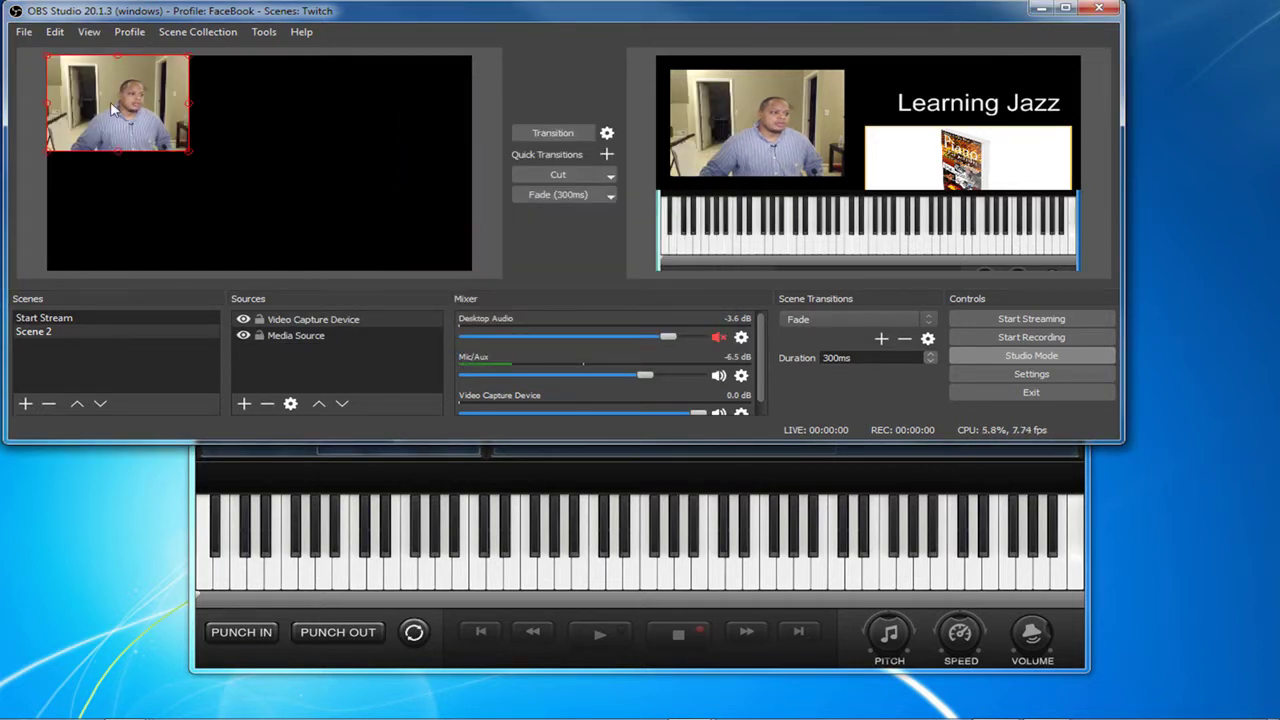
- Place the webcam in the lower-right corner of Scene 2's canvas, transition the scene to the program output and return the preview to Scene 2
{"action": "left_click_drag", "start_coordinate": [110, 97], "coordinate": [386, 206]}
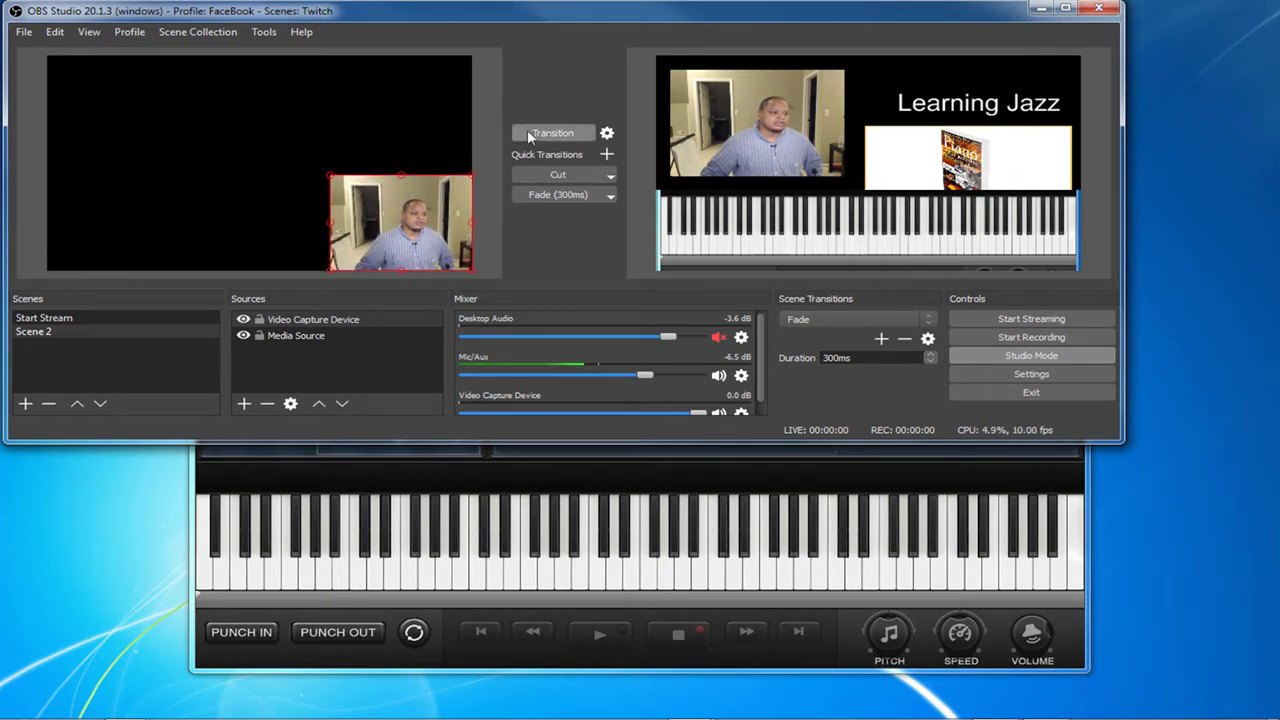
{"action": "left_click", "coordinate": [566, 135]}
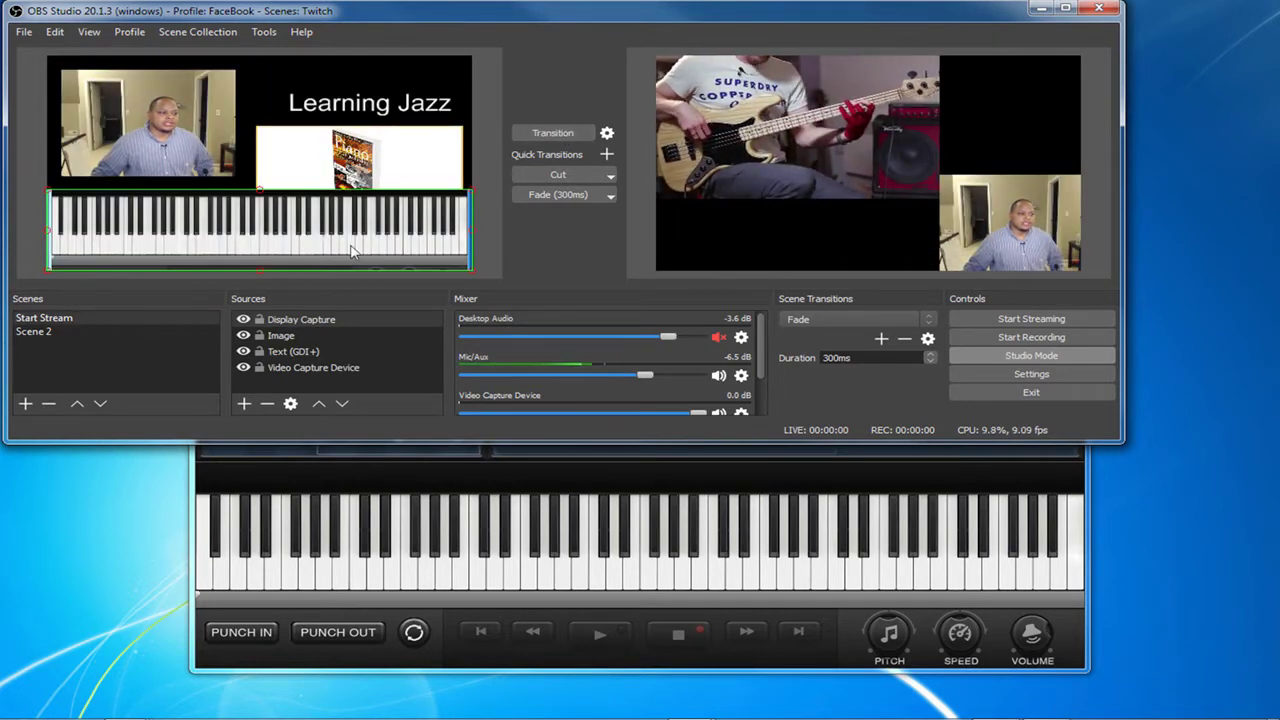
{"action": "left_click", "coordinate": [48, 332]}
{"action": "left_click", "coordinate": [45, 332]}
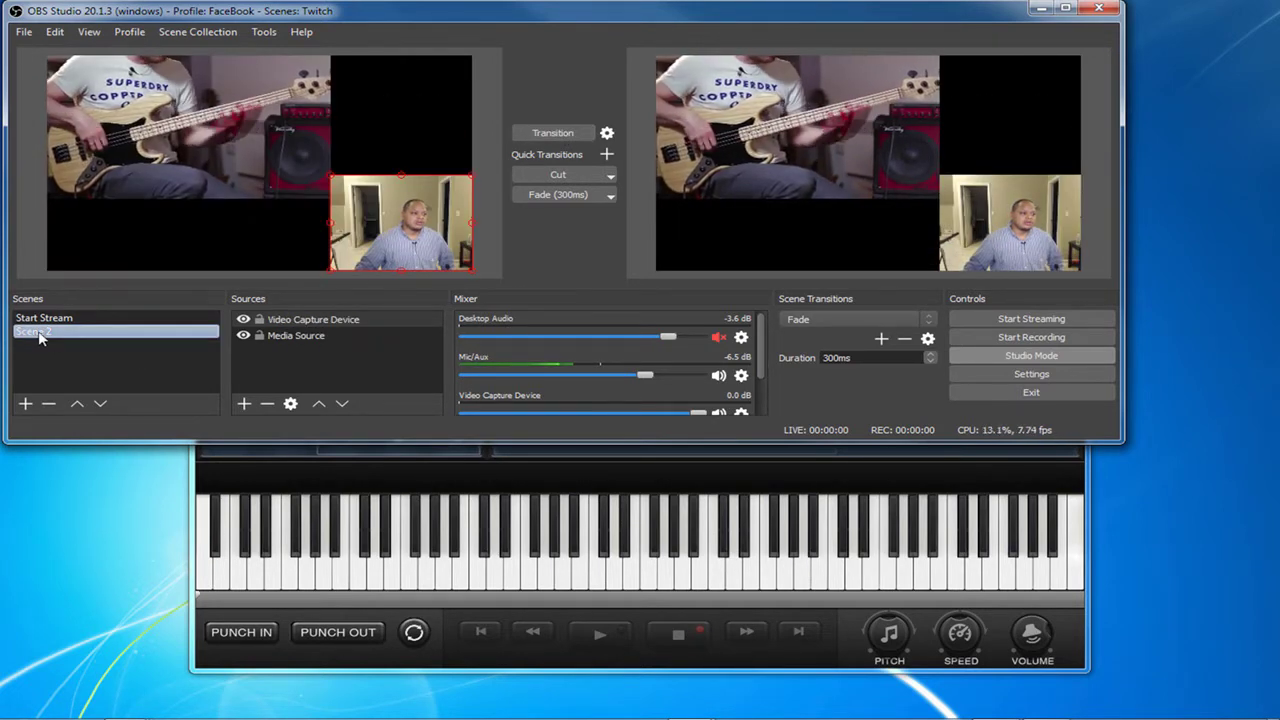
- Move the webcam image up in Scene 2 so that it overlaps the right edge of the bass video
{"action": "left_click", "coordinate": [413, 226]}
{"action": "left_click_drag", "start_coordinate": [413, 226], "coordinate": [410, 212]}
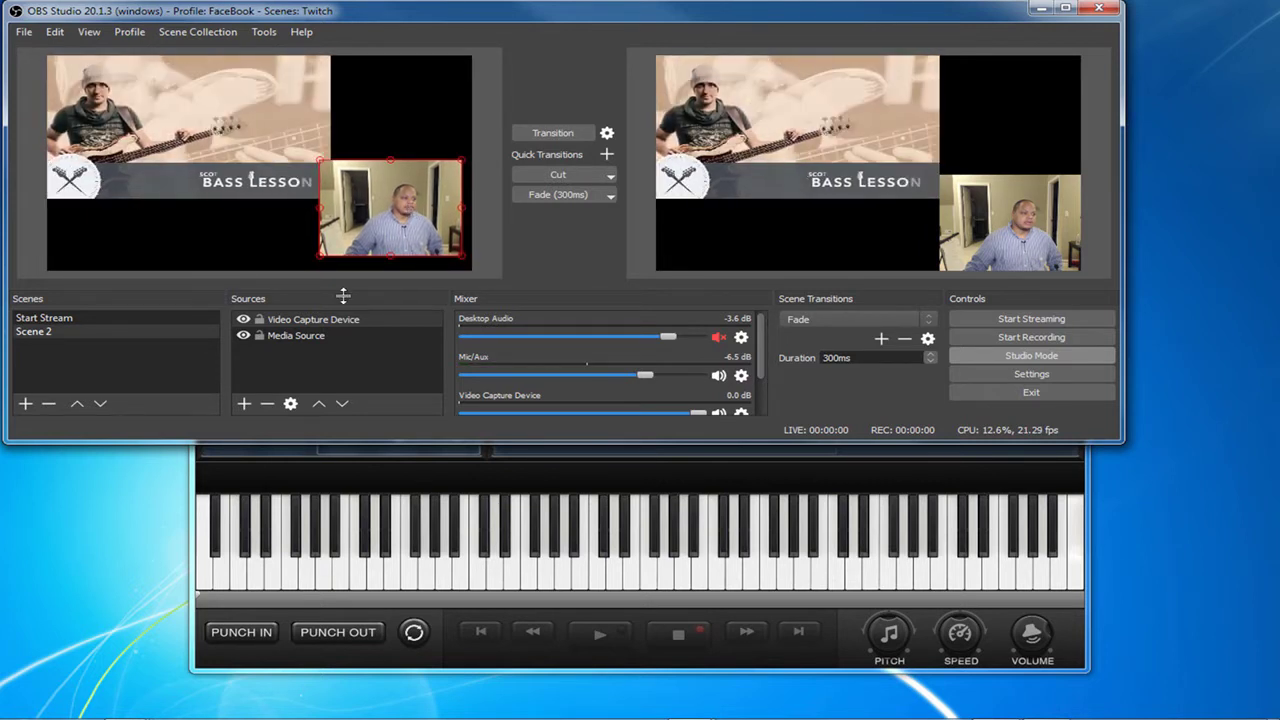
{"action": "left_click", "coordinate": [320, 337]}
{"action": "left_click_drag", "start_coordinate": [322, 337], "coordinate": [337, 325]}
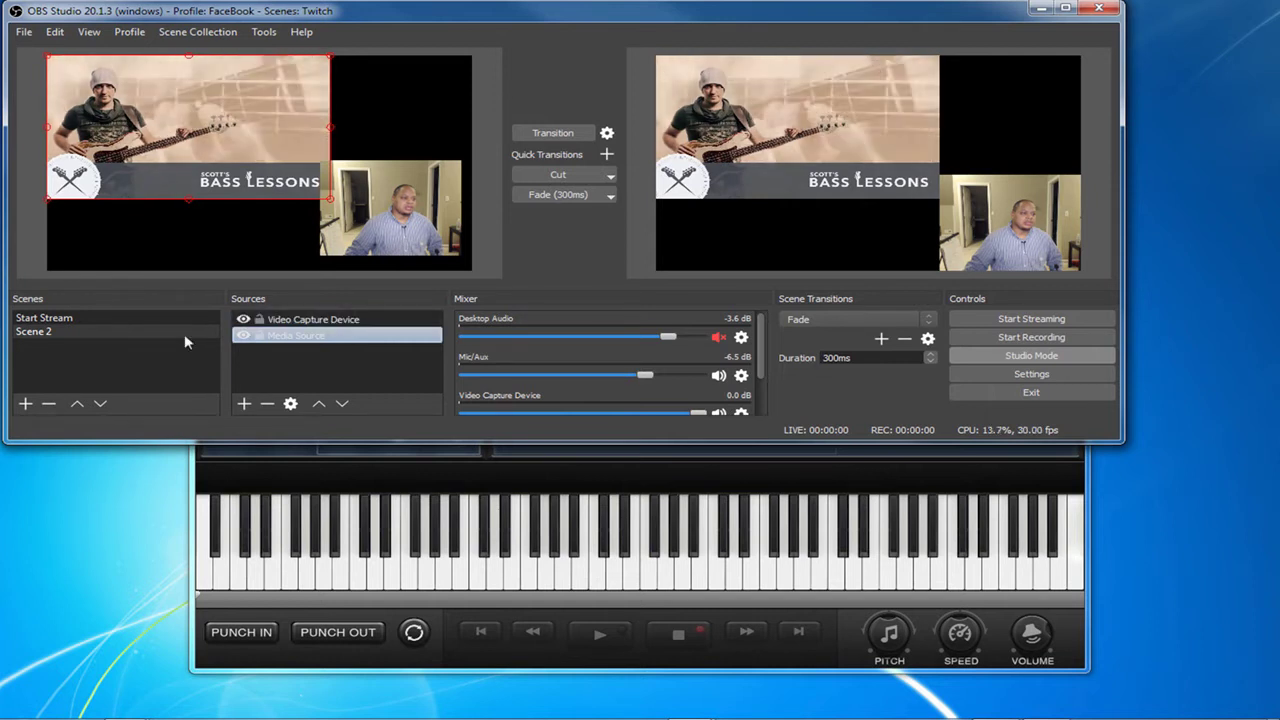
{"action": "left_click_drag", "start_coordinate": [382, 227], "coordinate": [374, 181]}
- Reorder Scene 2's sources so the Media Source lies above the Video Capture Device, and transition the updated scene to the program output
{"action": "left_click", "coordinate": [314, 338]}
{"action": "mouse_move", "coordinate": [314, 338]}
{"action": "left_mouse_down"}
{"action": "mouse_move", "coordinate": [300, 326]}
{"action": "mouse_move", "coordinate": [318, 334]}
{"action": "left_mouse_up"}
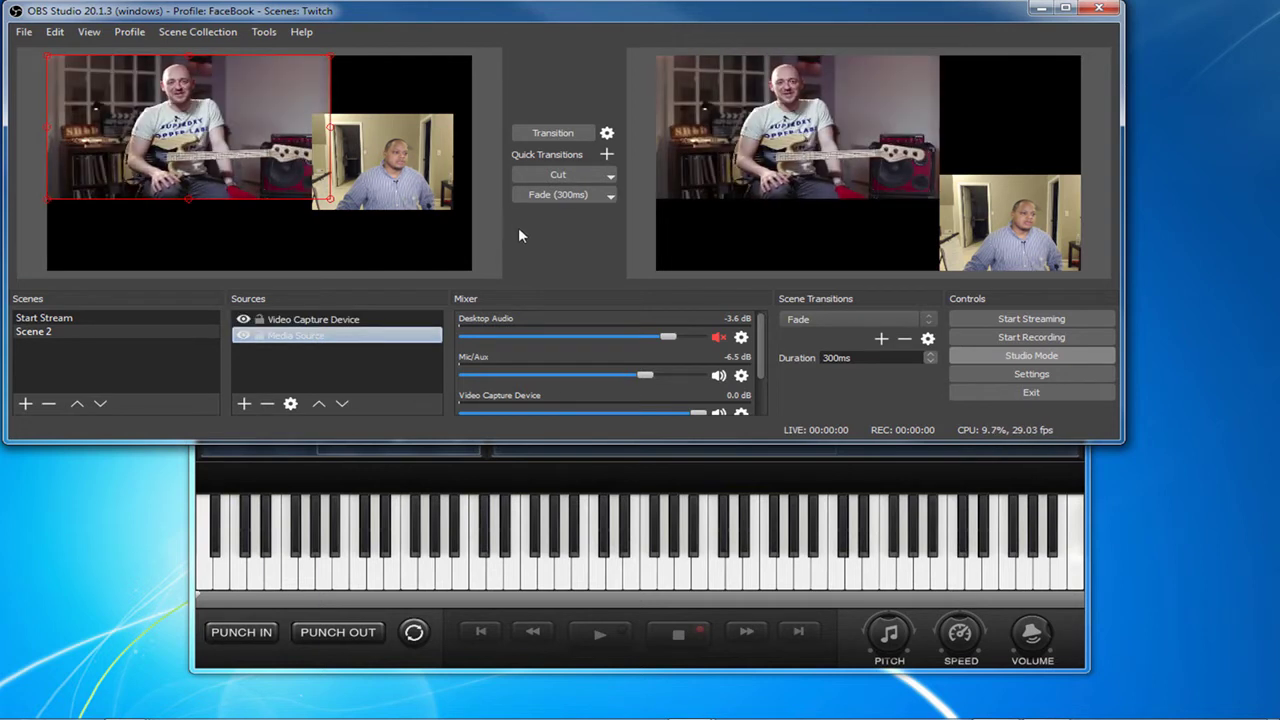
{"action": "left_click", "coordinate": [352, 319]}
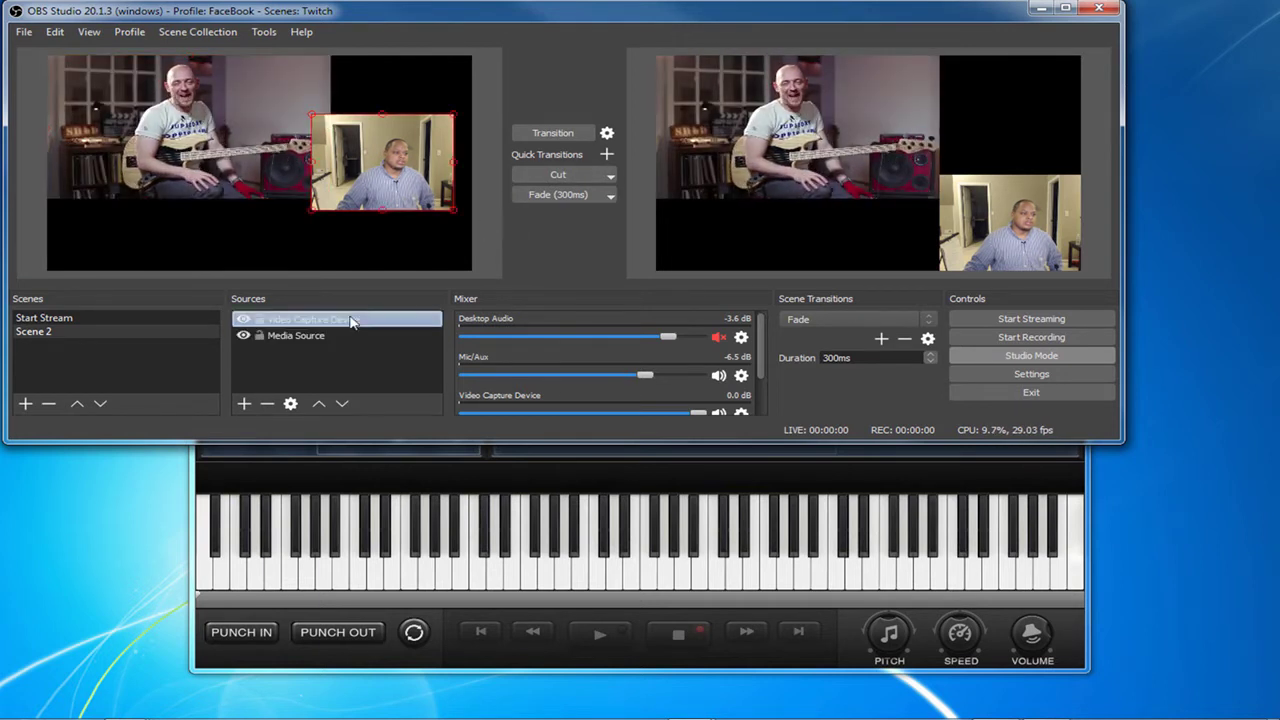
{"action": "left_click_drag", "start_coordinate": [347, 320], "coordinate": [337, 347]}
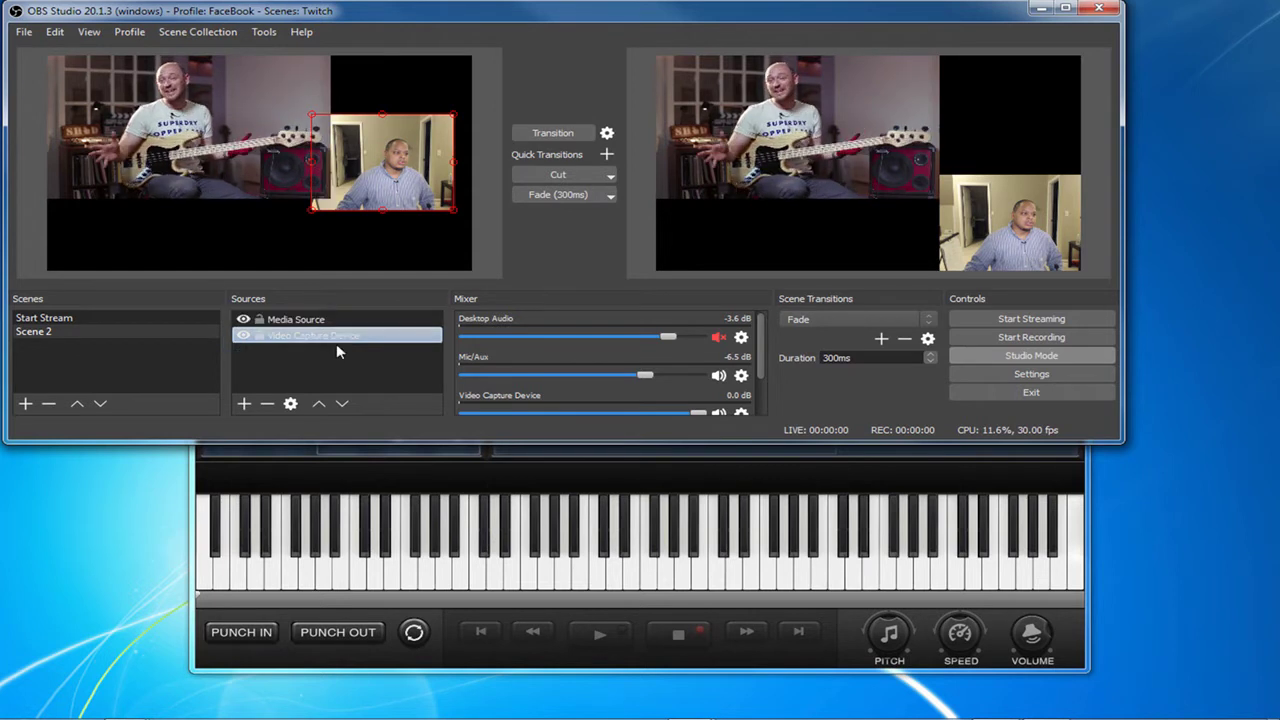
{"action": "left_click", "coordinate": [553, 133]}
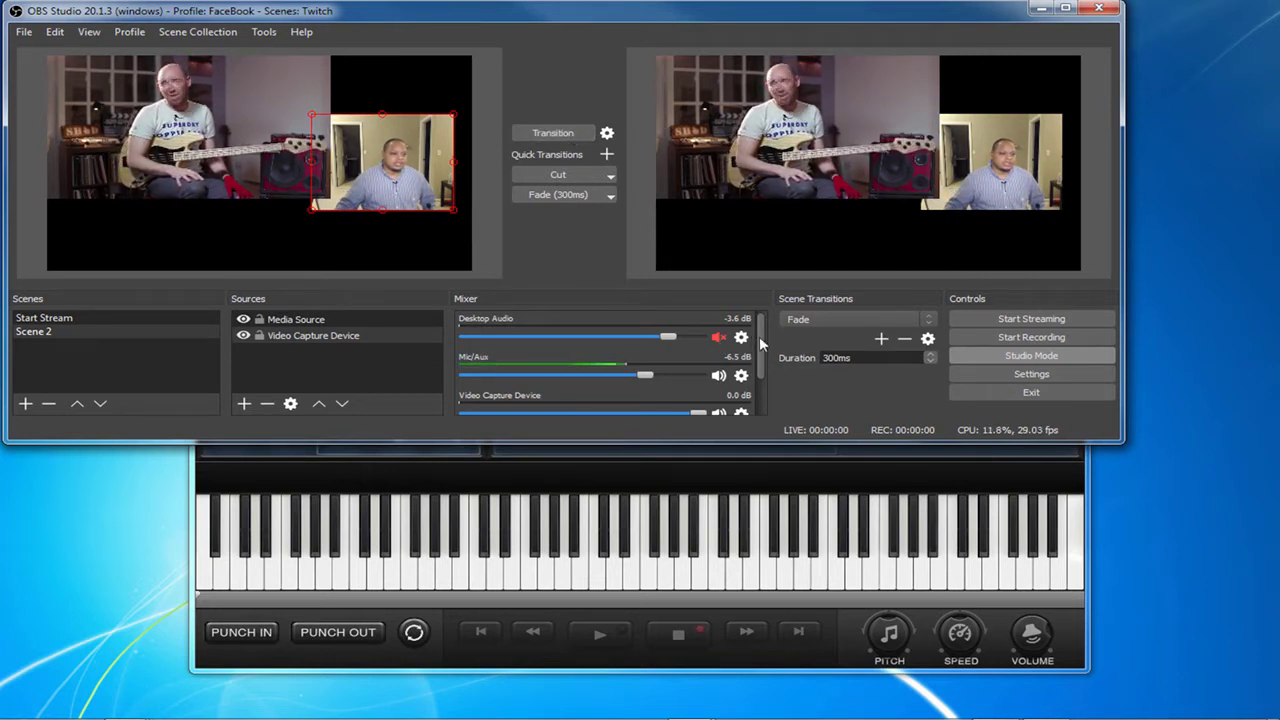
- Mute the Media Source audio in the mixer
{"action": "left_click_drag", "start_coordinate": [760, 340], "coordinate": [757, 380]}
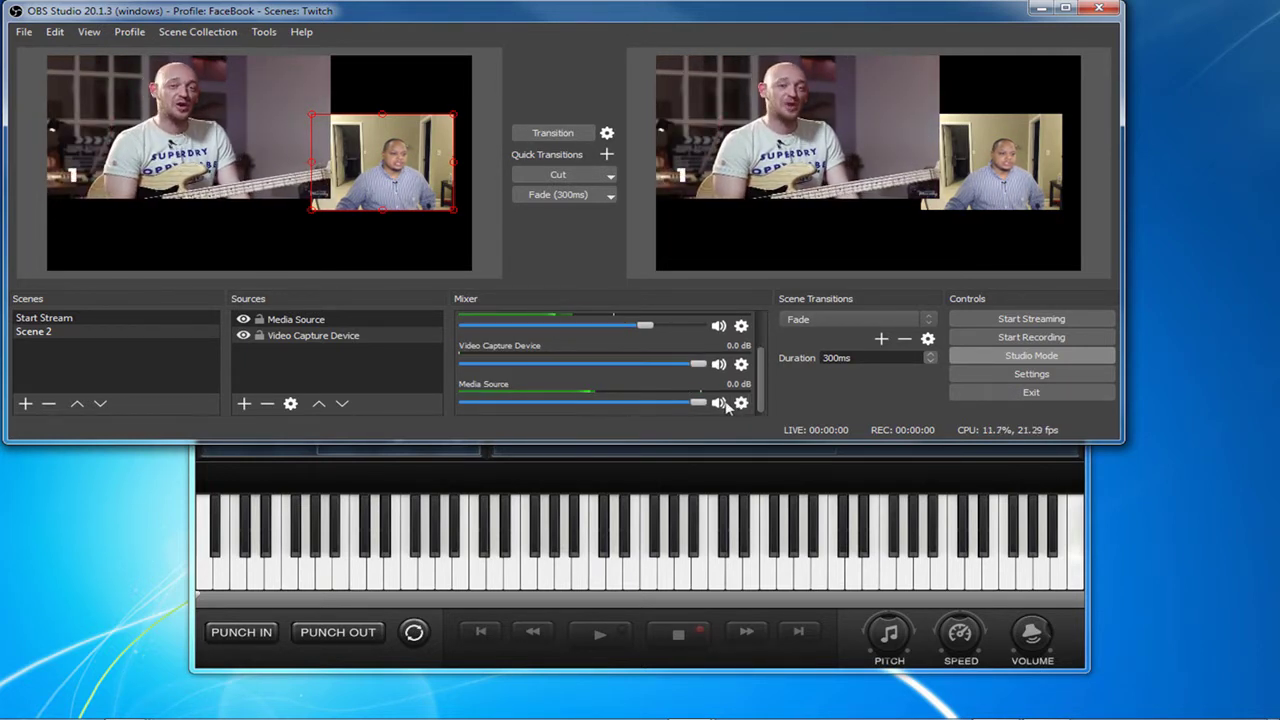
{"action": "left_click", "coordinate": [719, 403]}
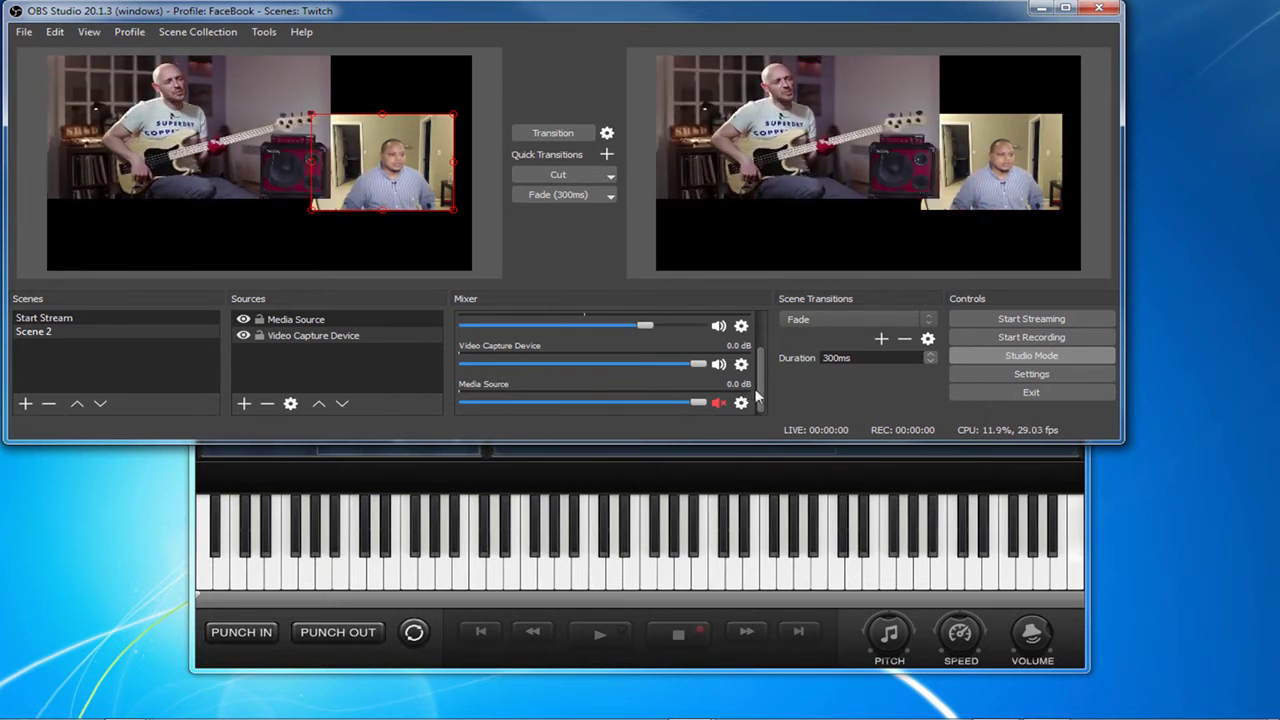
{"action": "left_click_drag", "start_coordinate": [763, 384], "coordinate": [761, 327]}
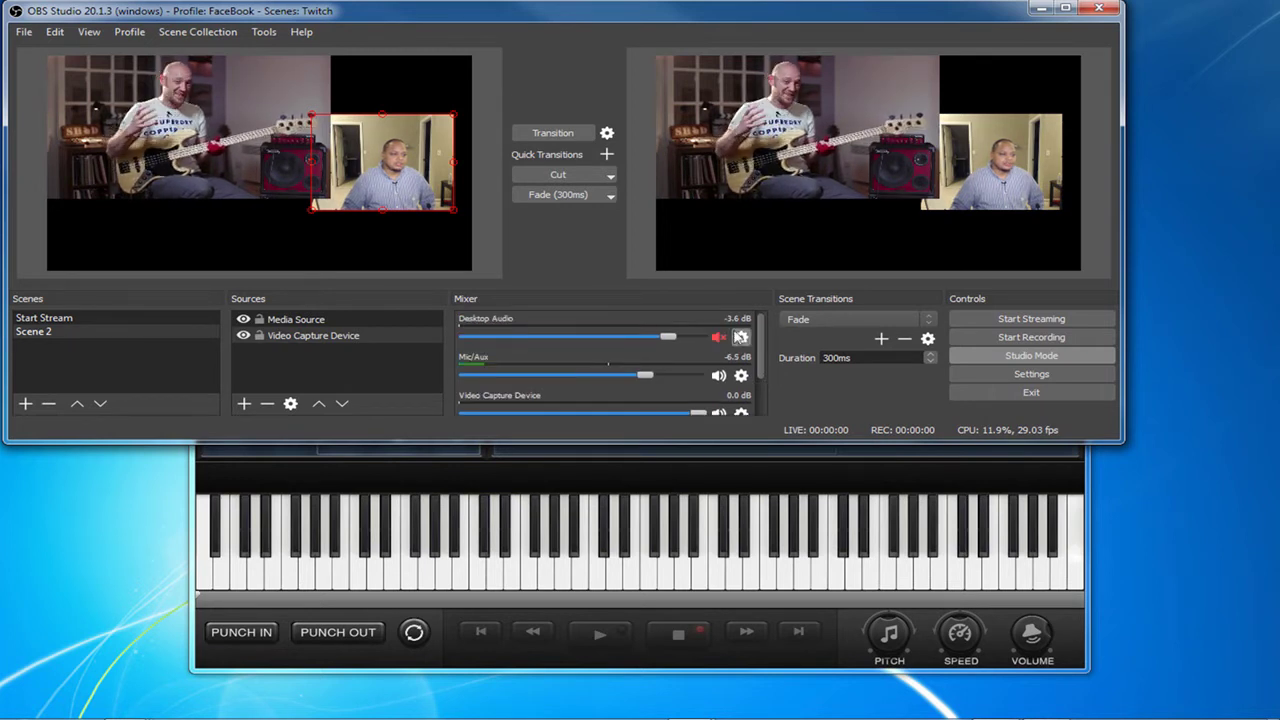
- Transition the Start Stream scene to the program output and load it in the preview again for editing
{"action": "left_click", "coordinate": [88, 317]}
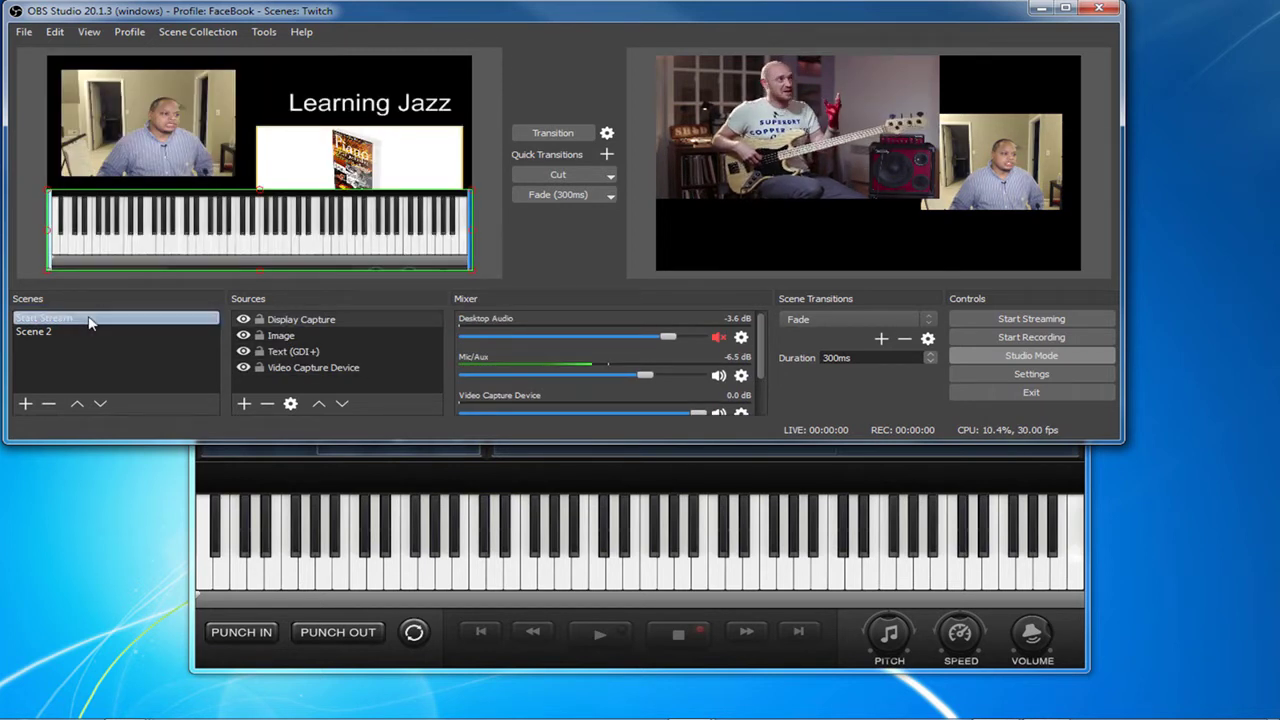
{"action": "left_click", "coordinate": [548, 133]}
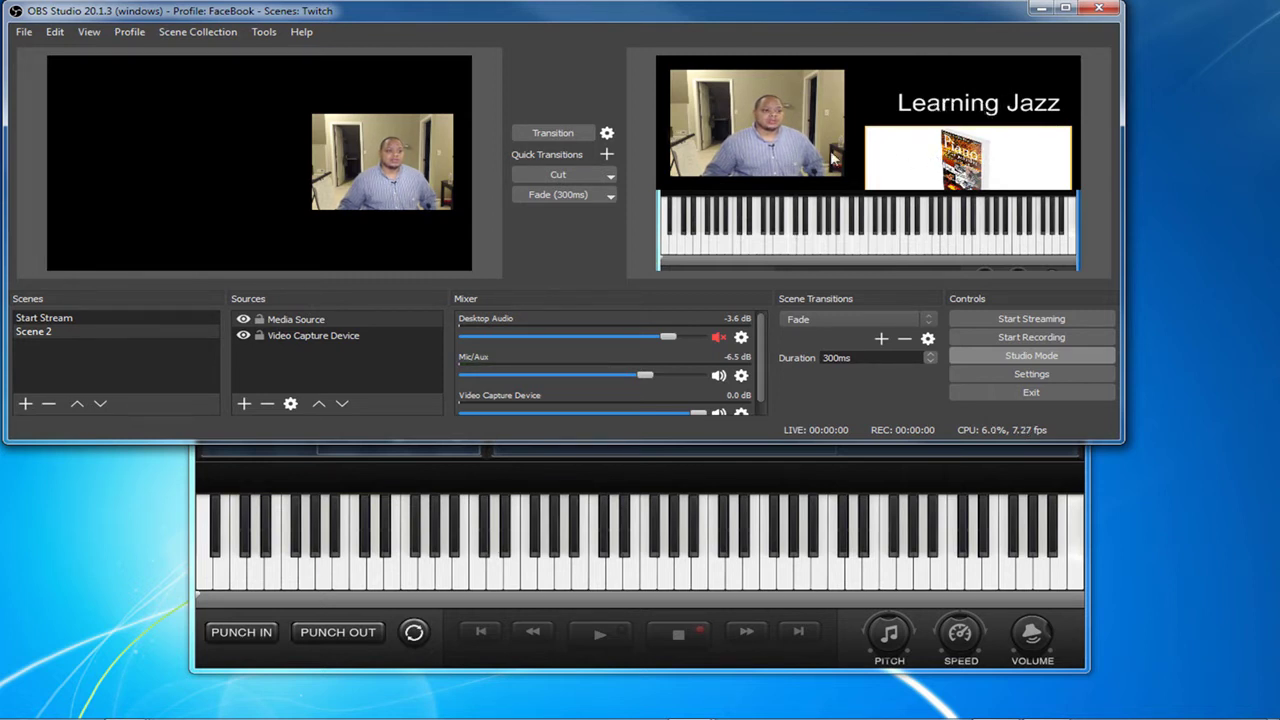
{"action": "left_click", "coordinate": [85, 320]}
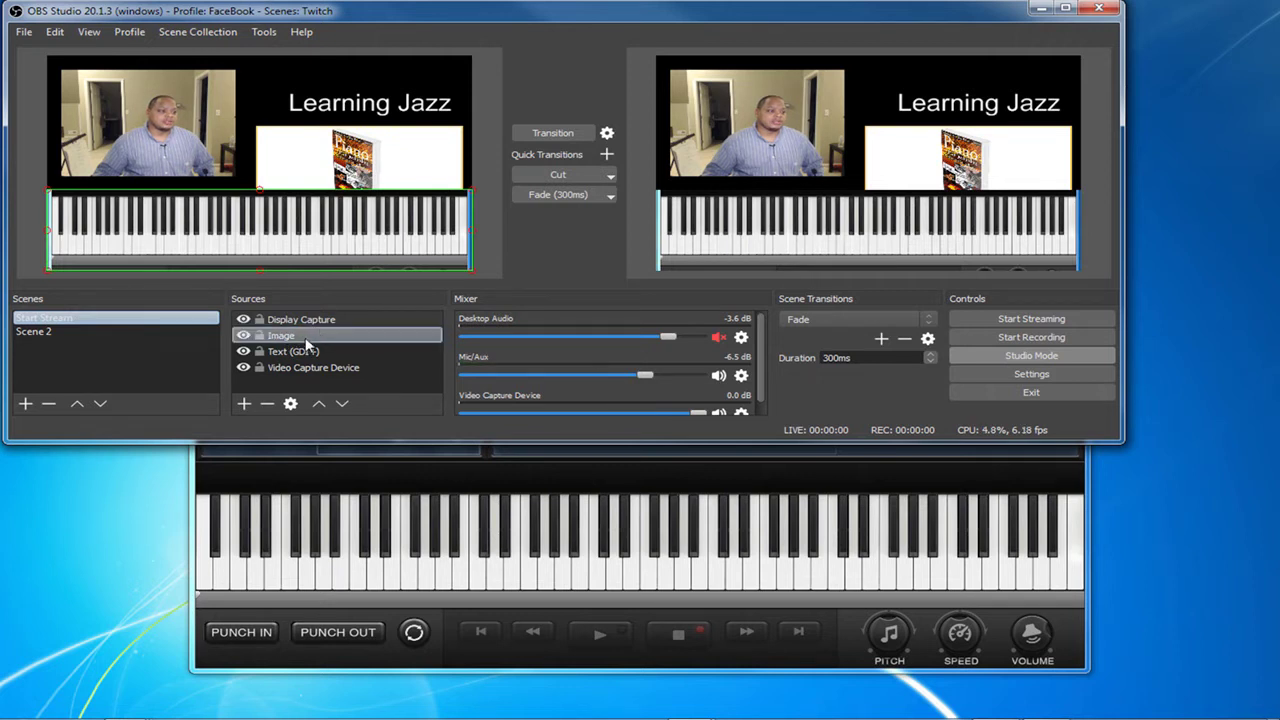
- Hide the Display Capture source in the Start Stream scene and transition the change to the program output
{"action": "left_click", "coordinate": [245, 369]}
{"action": "left_click", "coordinate": [245, 369]}
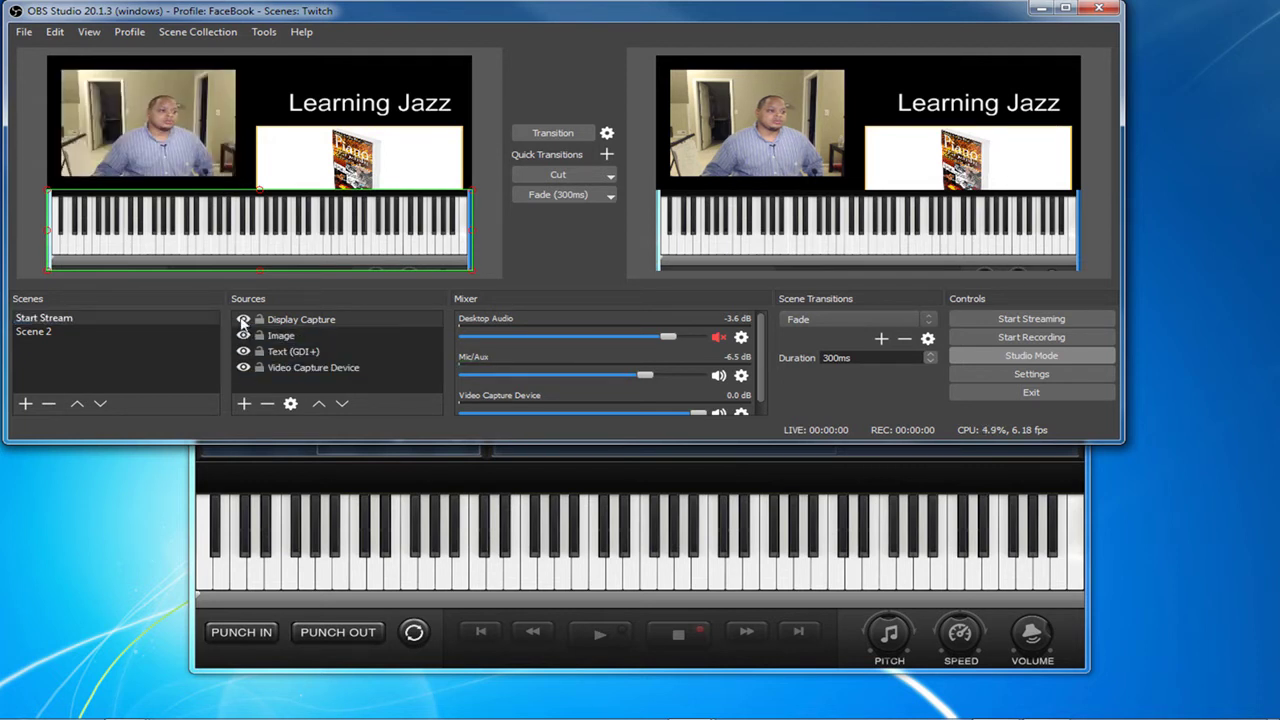
{"action": "left_click", "coordinate": [243, 320]}
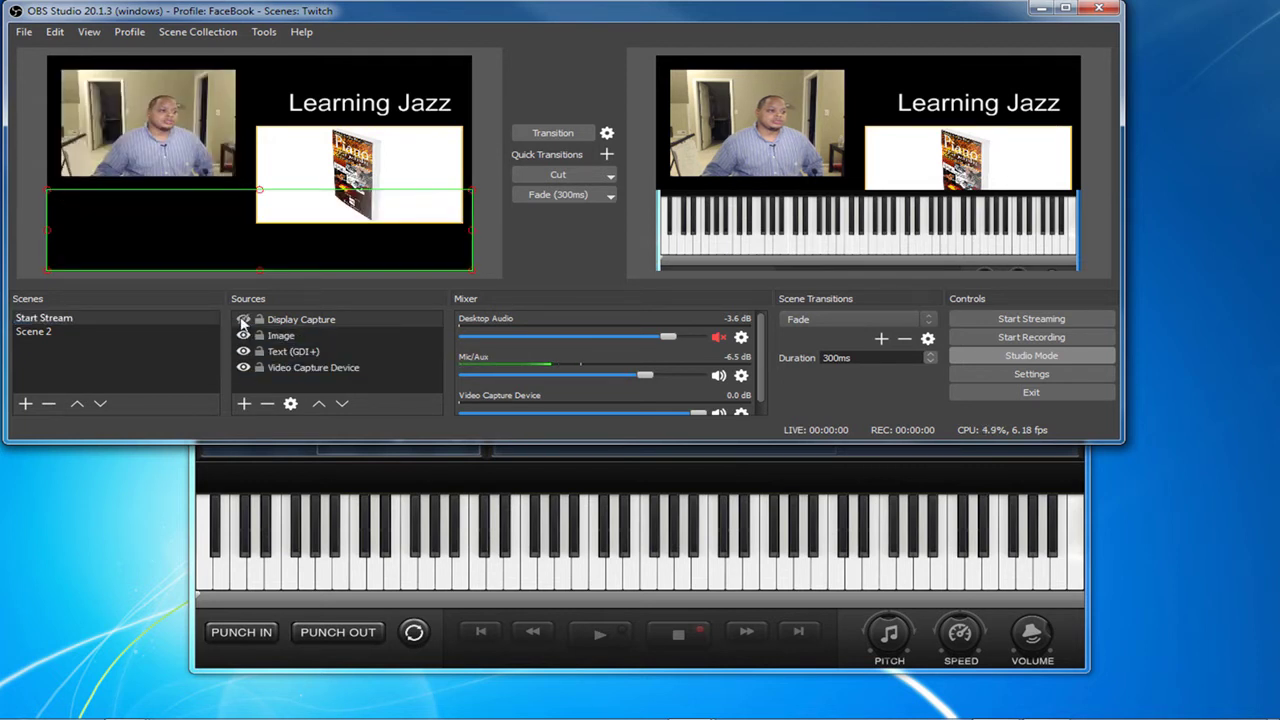
{"action": "left_click", "coordinate": [550, 134]}
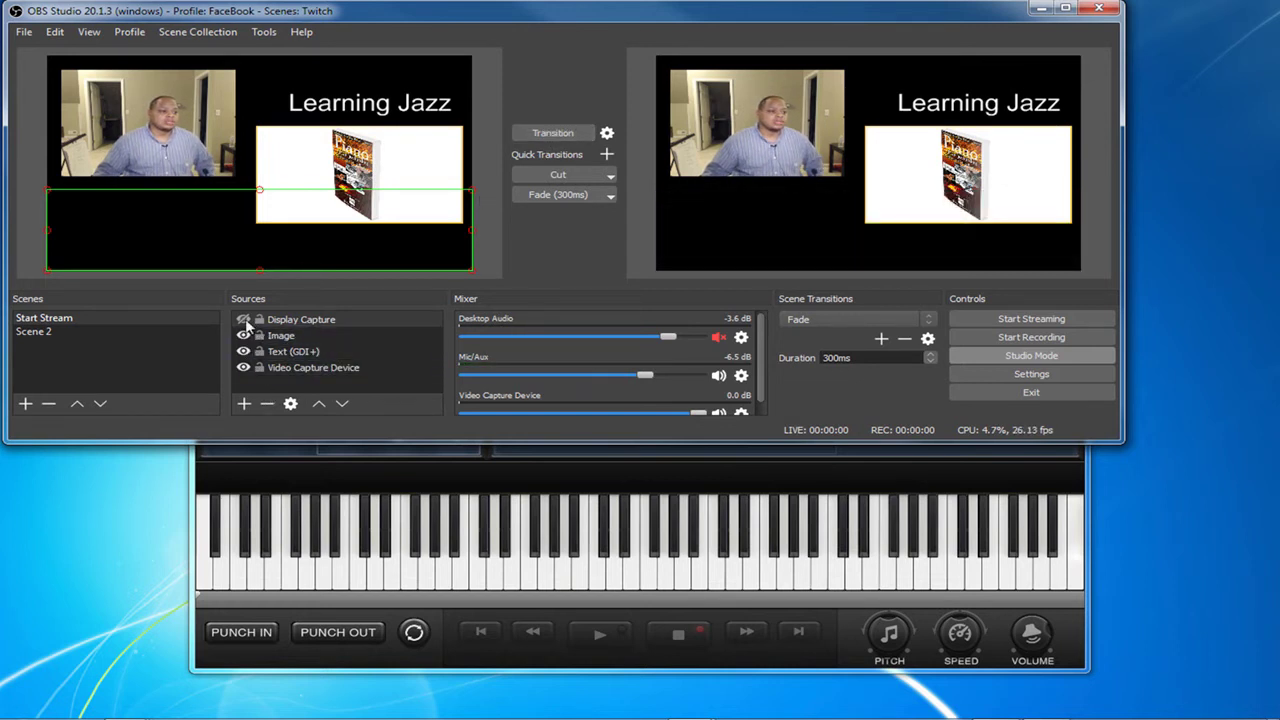
- Make the Display Capture source visible again, hide the Image source and transition the scene to the program output
{"action": "left_click", "coordinate": [243, 320]}
{"action": "left_click", "coordinate": [247, 336]}
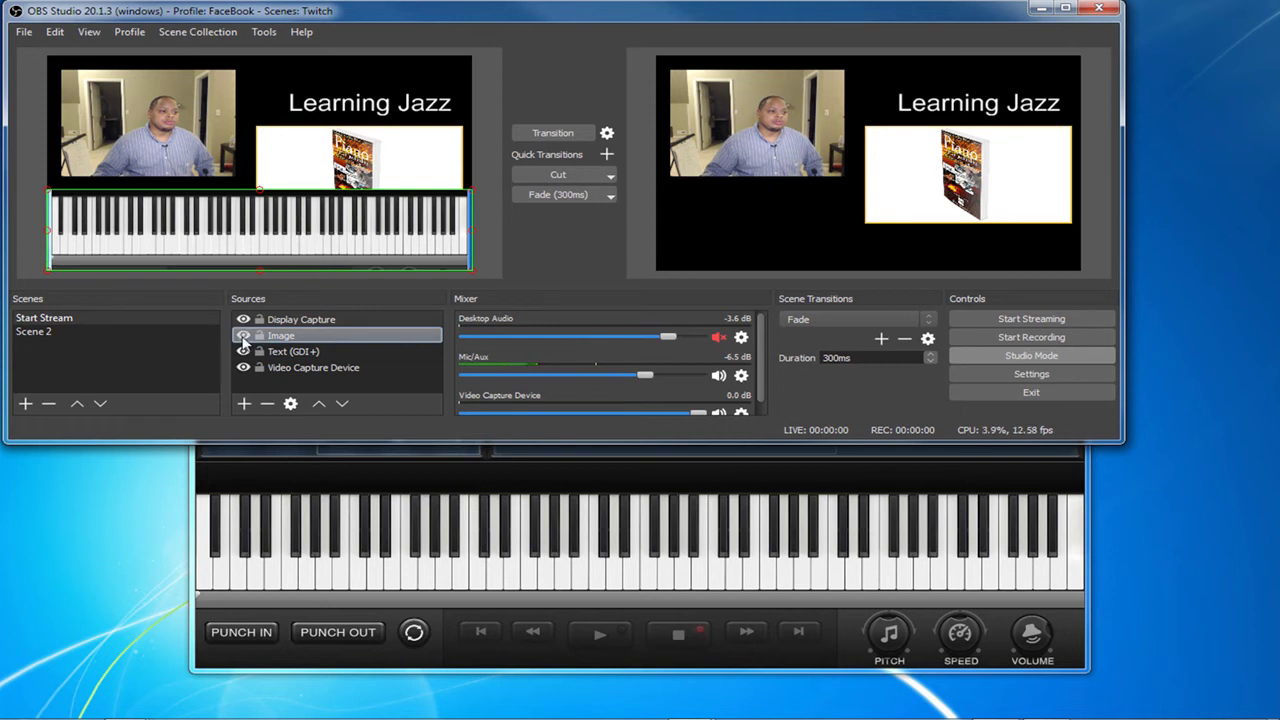
{"action": "left_click", "coordinate": [243, 336]}
{"action": "left_click", "coordinate": [536, 133]}
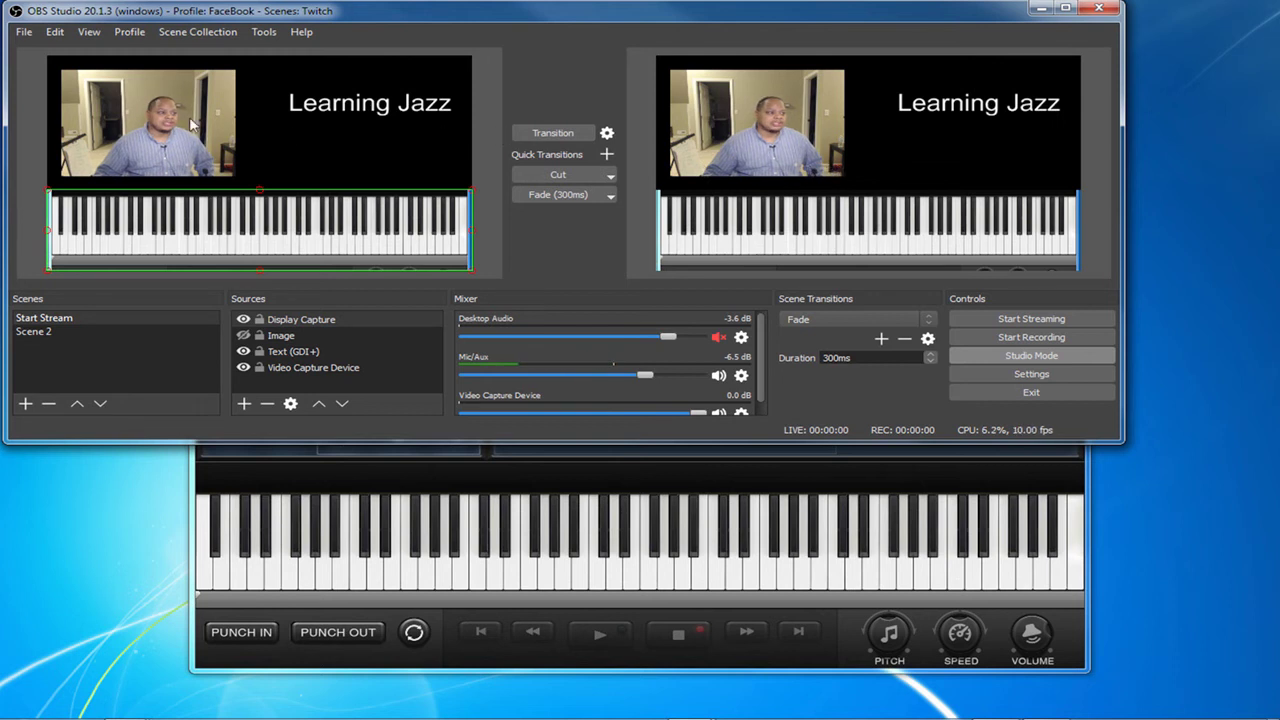
- Make the Image source visible again and transition the Start Stream scene to the program output
{"action": "left_click", "coordinate": [243, 338]}
{"action": "left_click", "coordinate": [524, 134]}
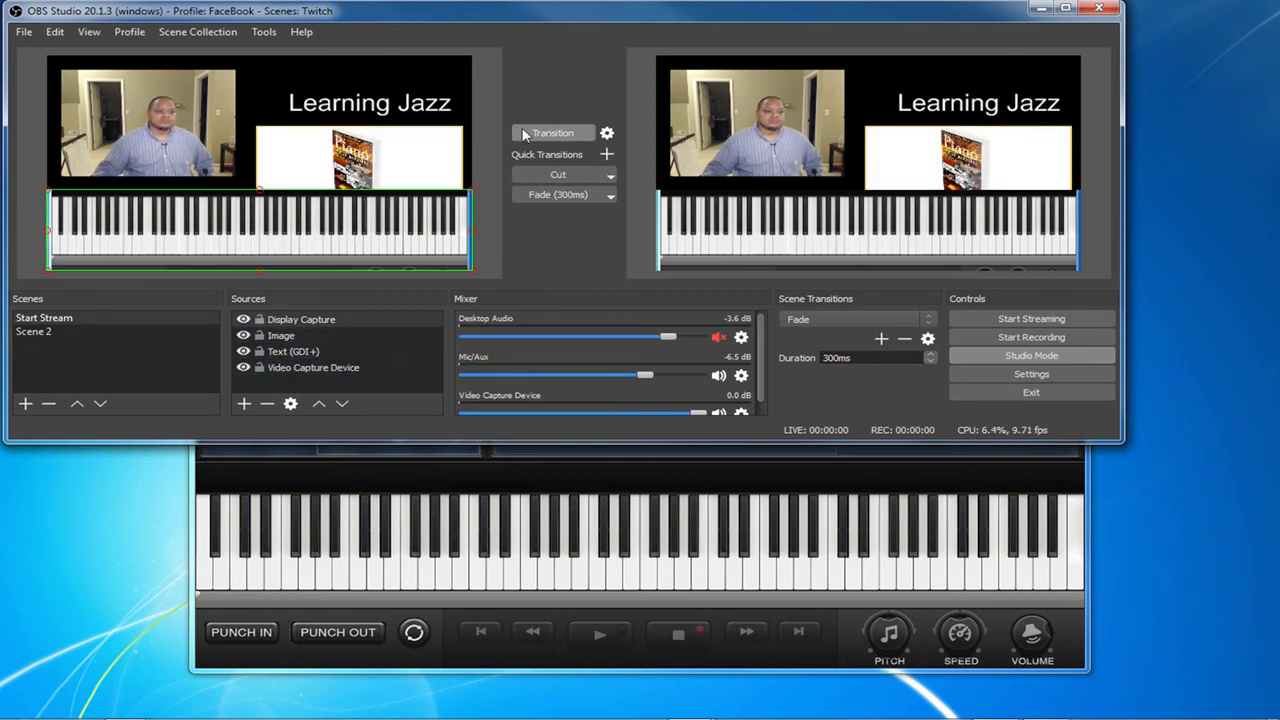